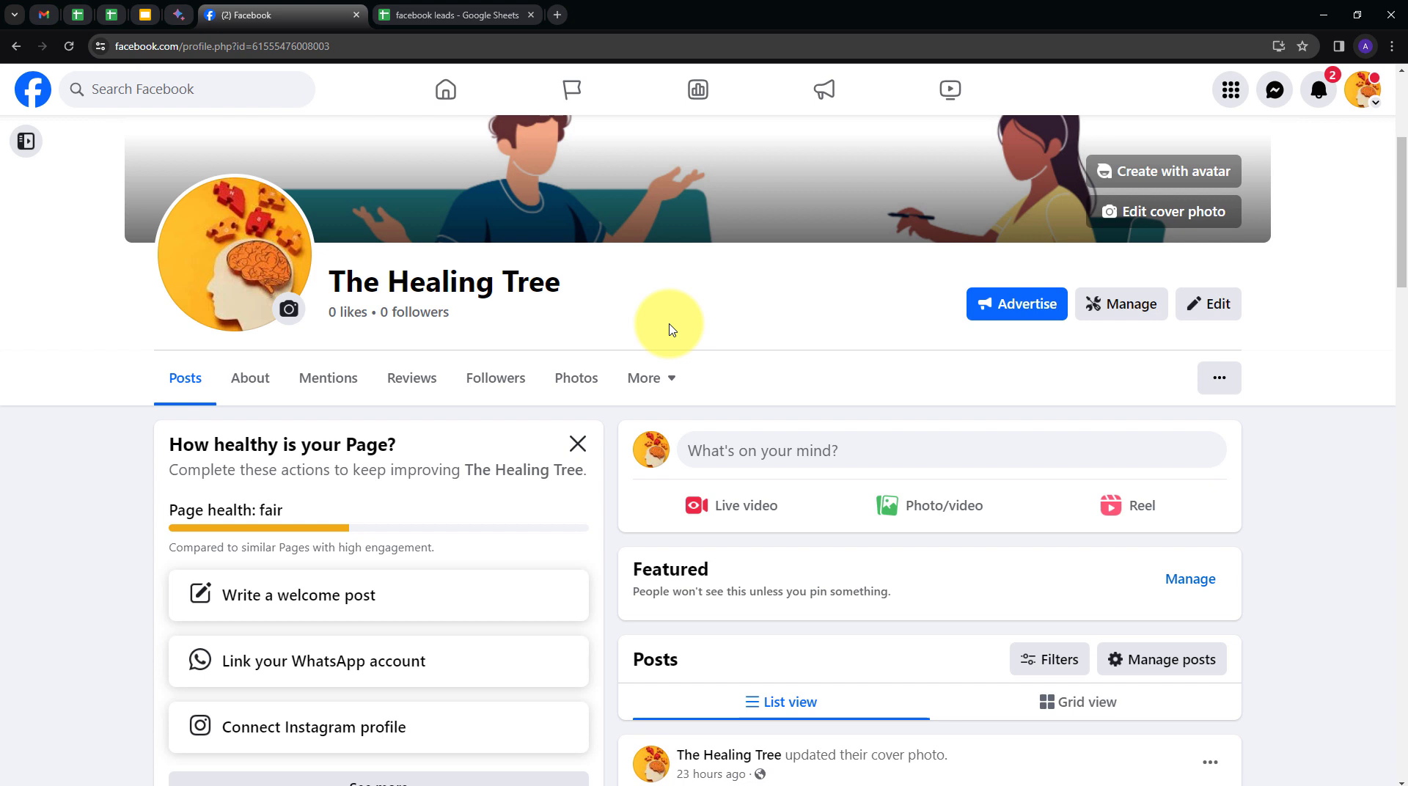
# Check the Facebook page and the 'facebook leads' sheet, then open a new browser tab.
pyautogui.hotkey('ctrl', 'Tab')
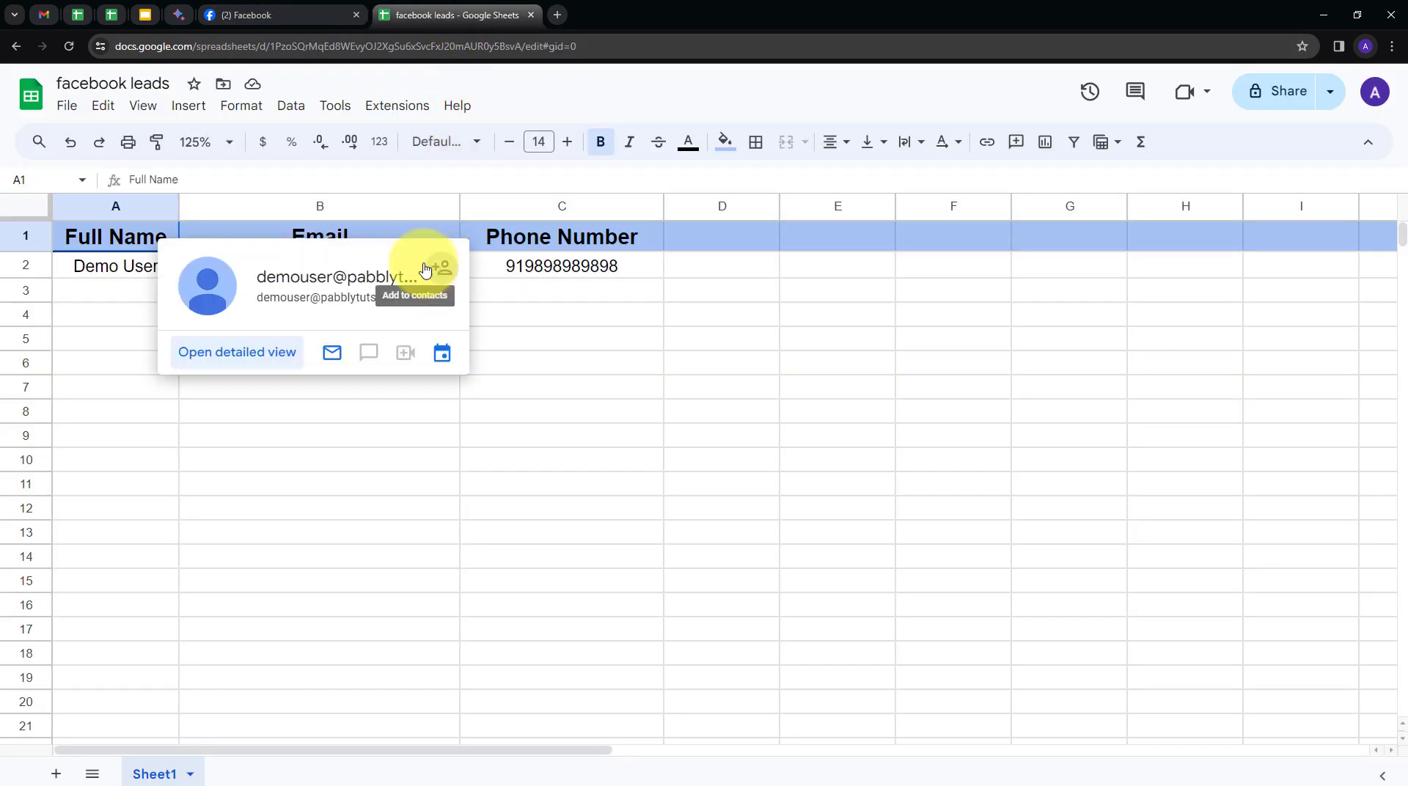
pyautogui.click(255, 10)
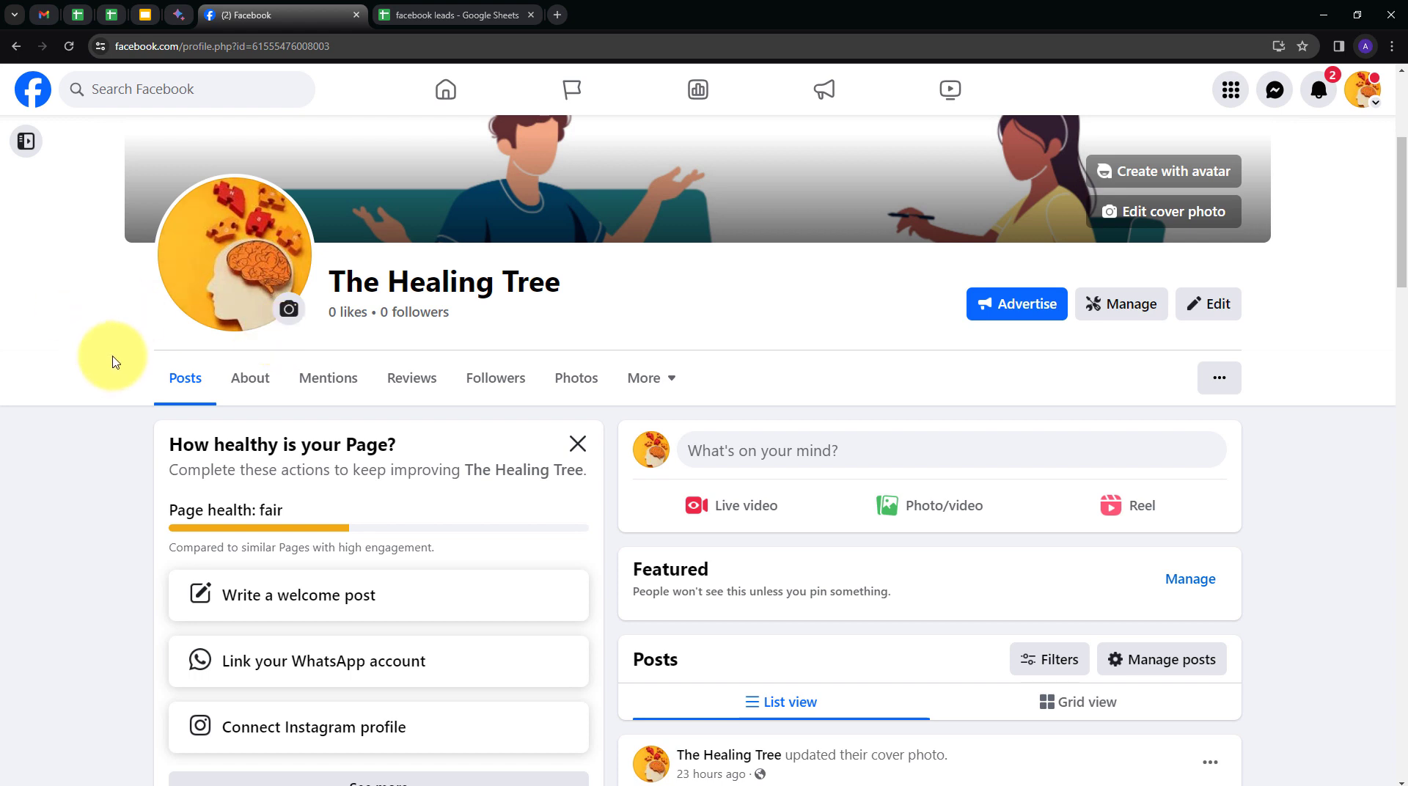
pyautogui.click(382, 14)
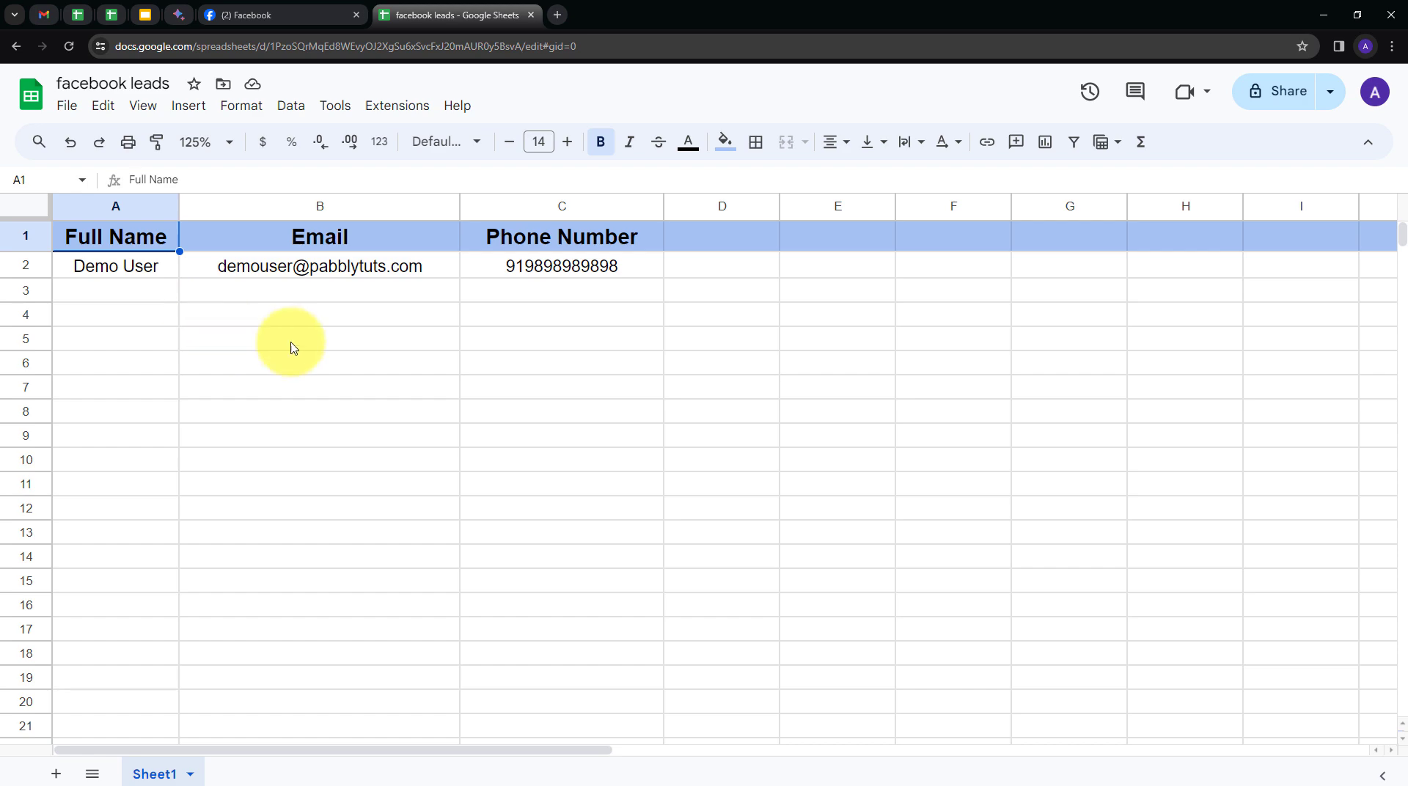
pyautogui.click(558, 15)
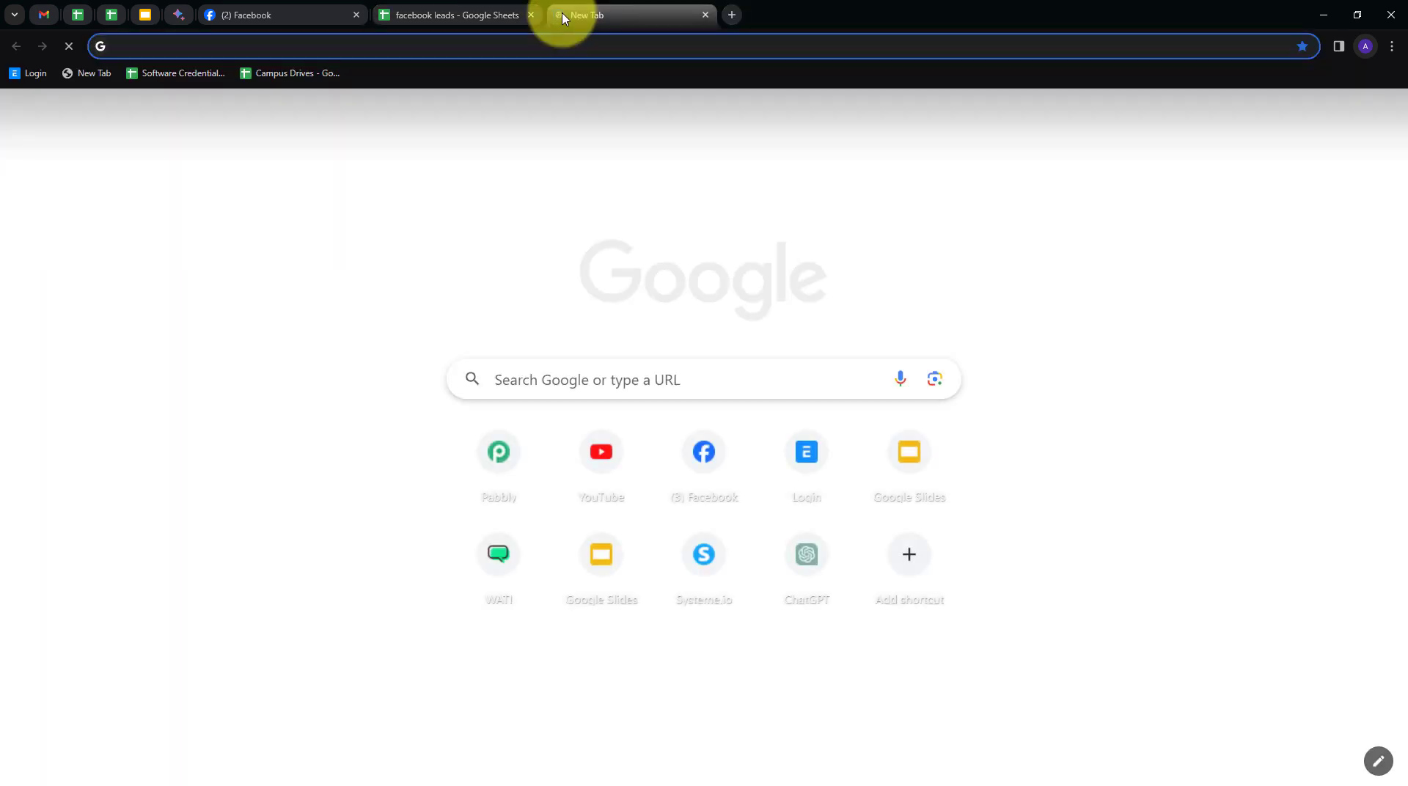
# Go to pabbly.com, sign in, and launch Pabbly Connect.
pyautogui.write('pabbl')
pyautogui.press('Return')
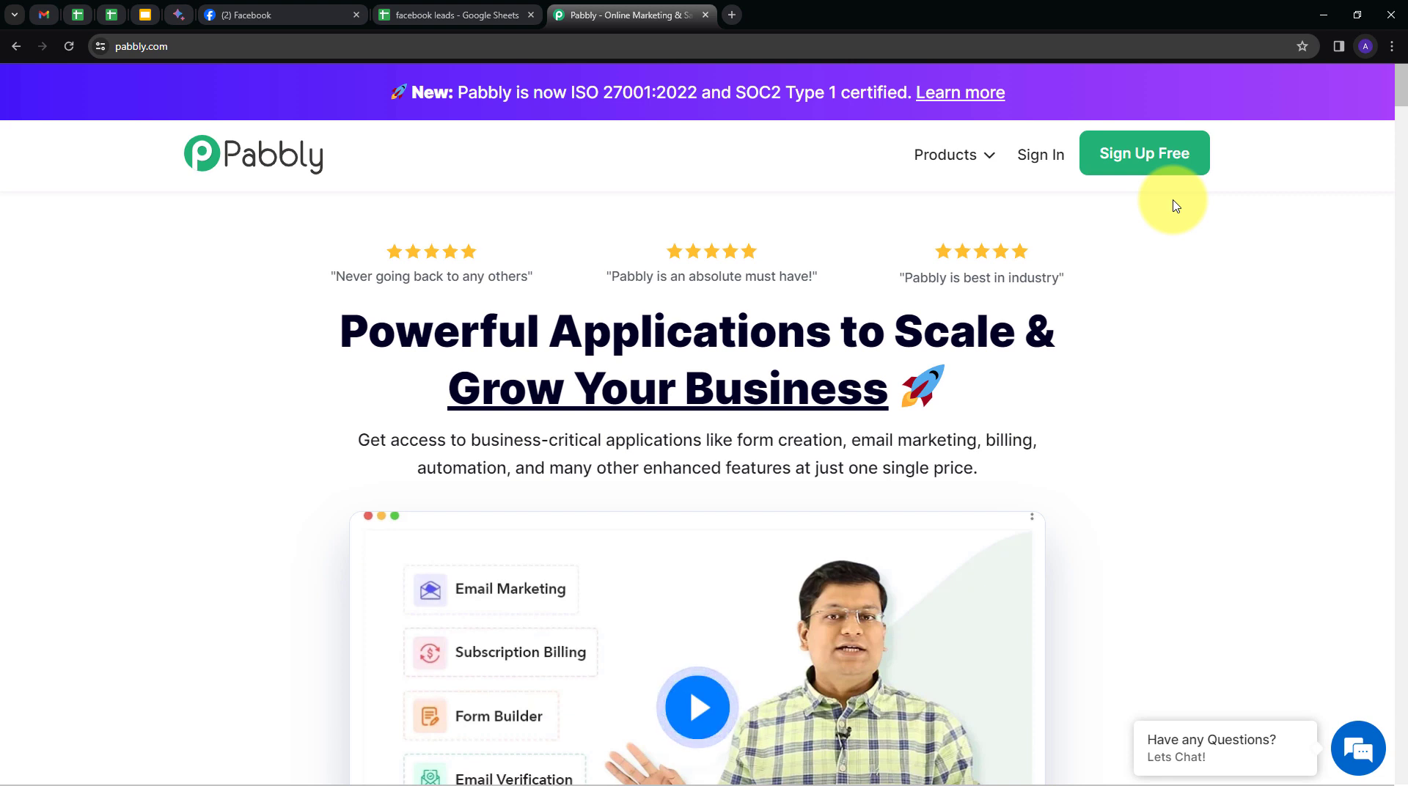
pyautogui.click(1038, 158)
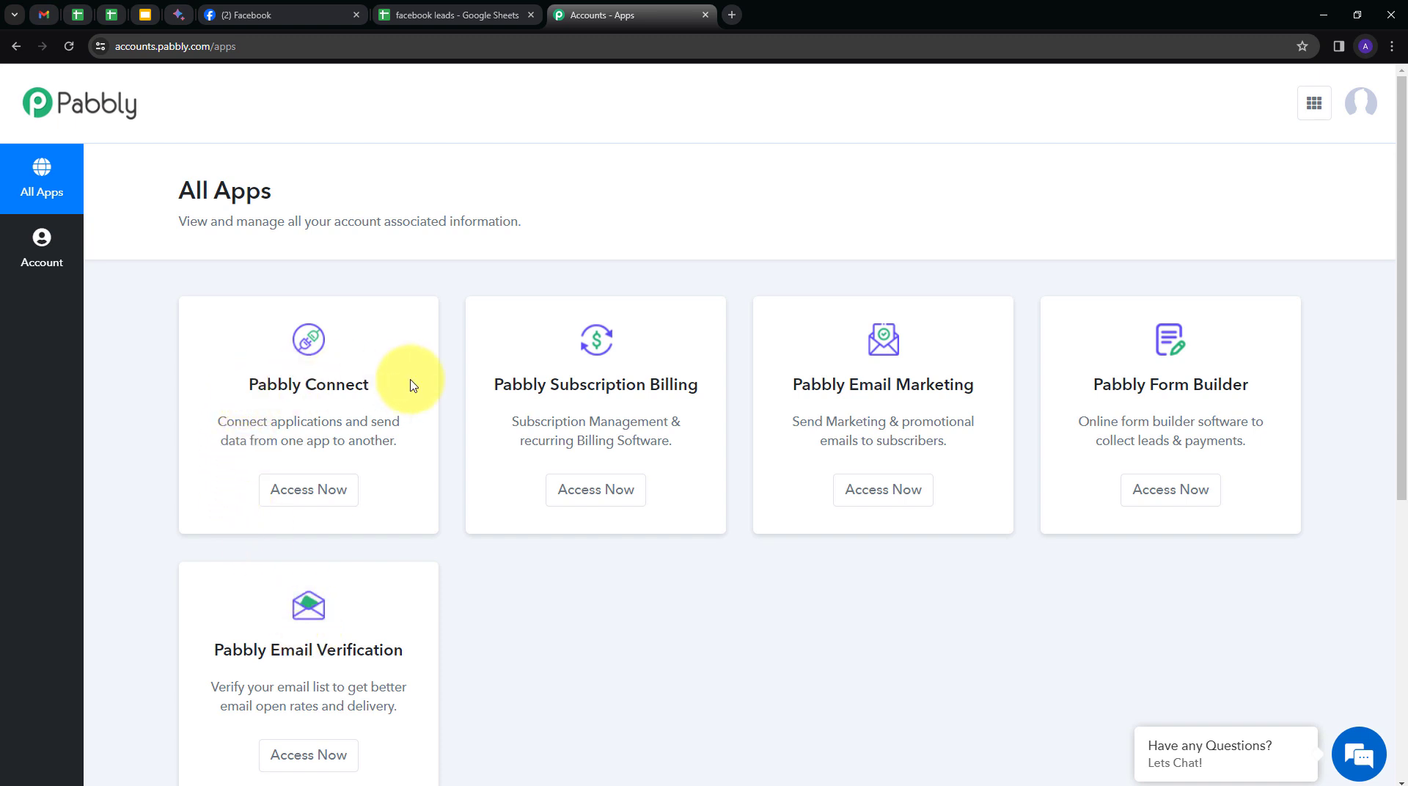
pyautogui.click(313, 487)
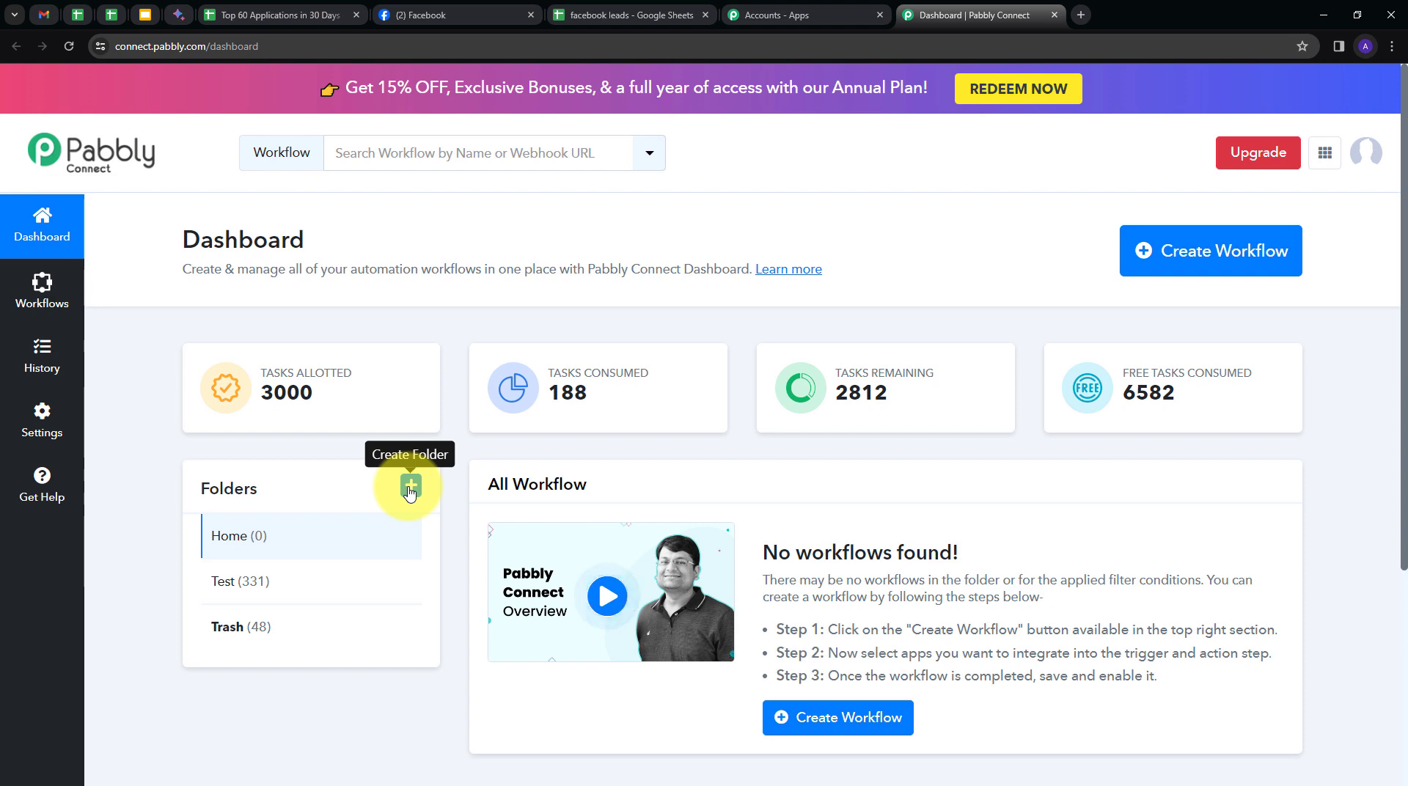
# Create a workflow named 'Add Facebook Leads to Google Sheets for Therapy Clinic' in the Home folder.
pyautogui.click(1179, 277)
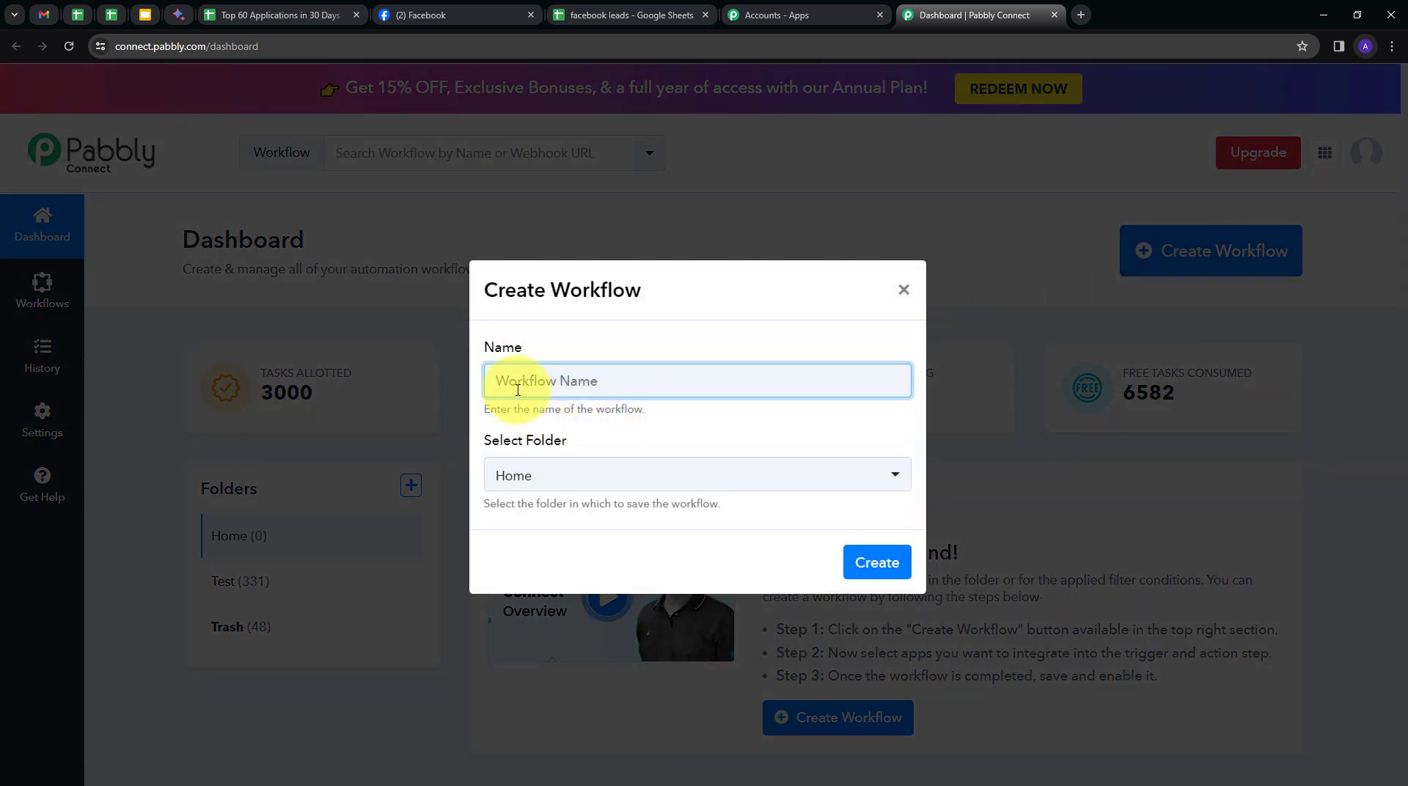
pyautogui.write('Add Facebook Leads to Google Sheets for Therapy Clinic')
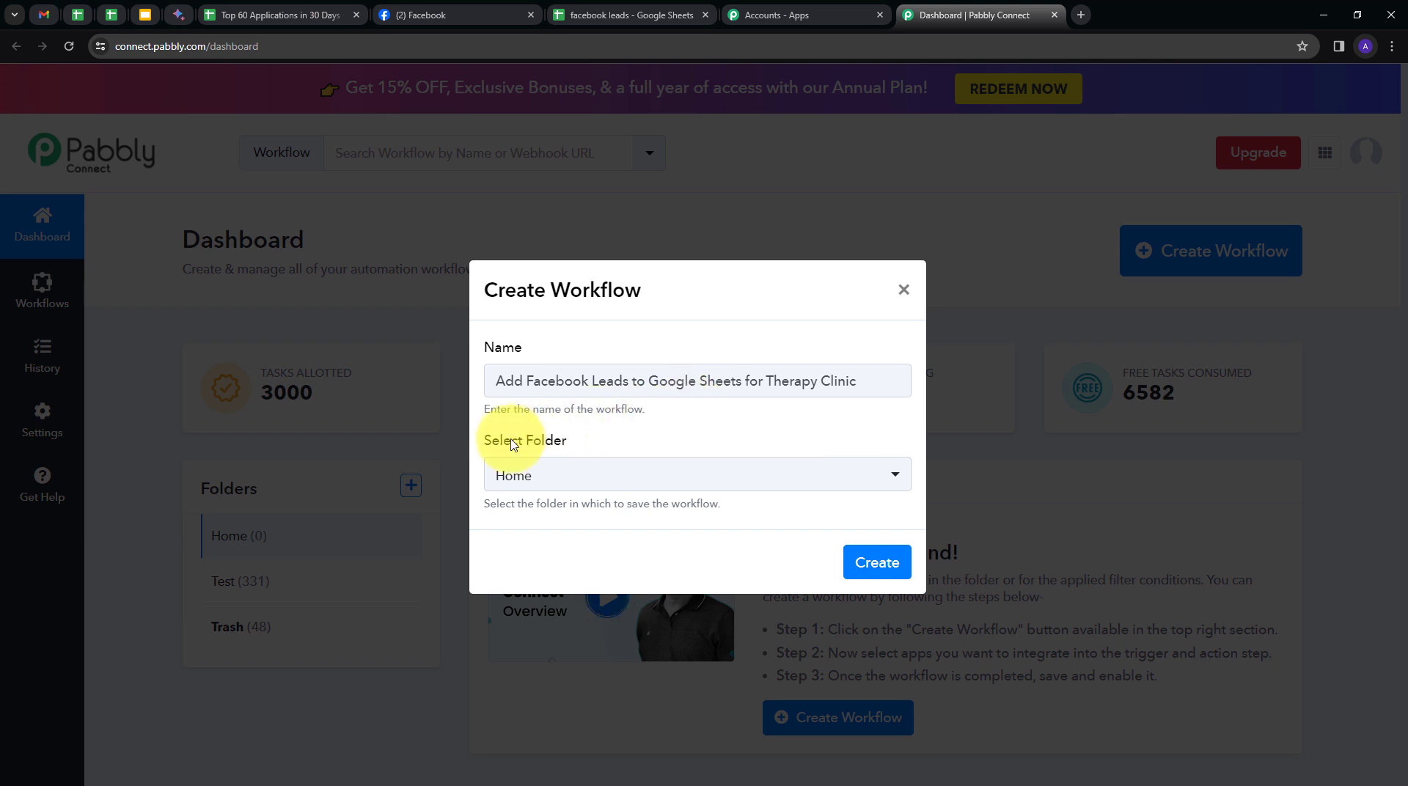
pyautogui.click(637, 481)
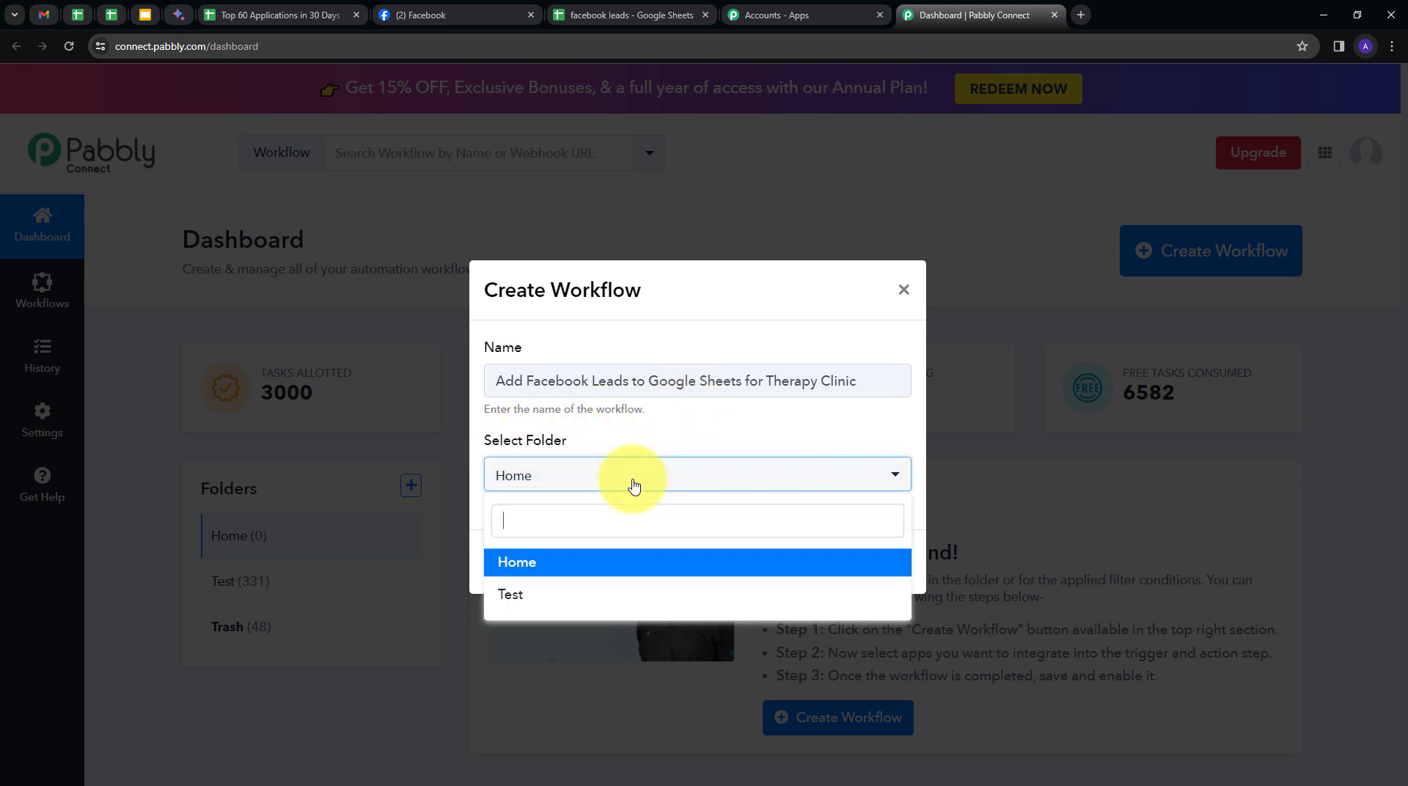
pyautogui.click(541, 562)
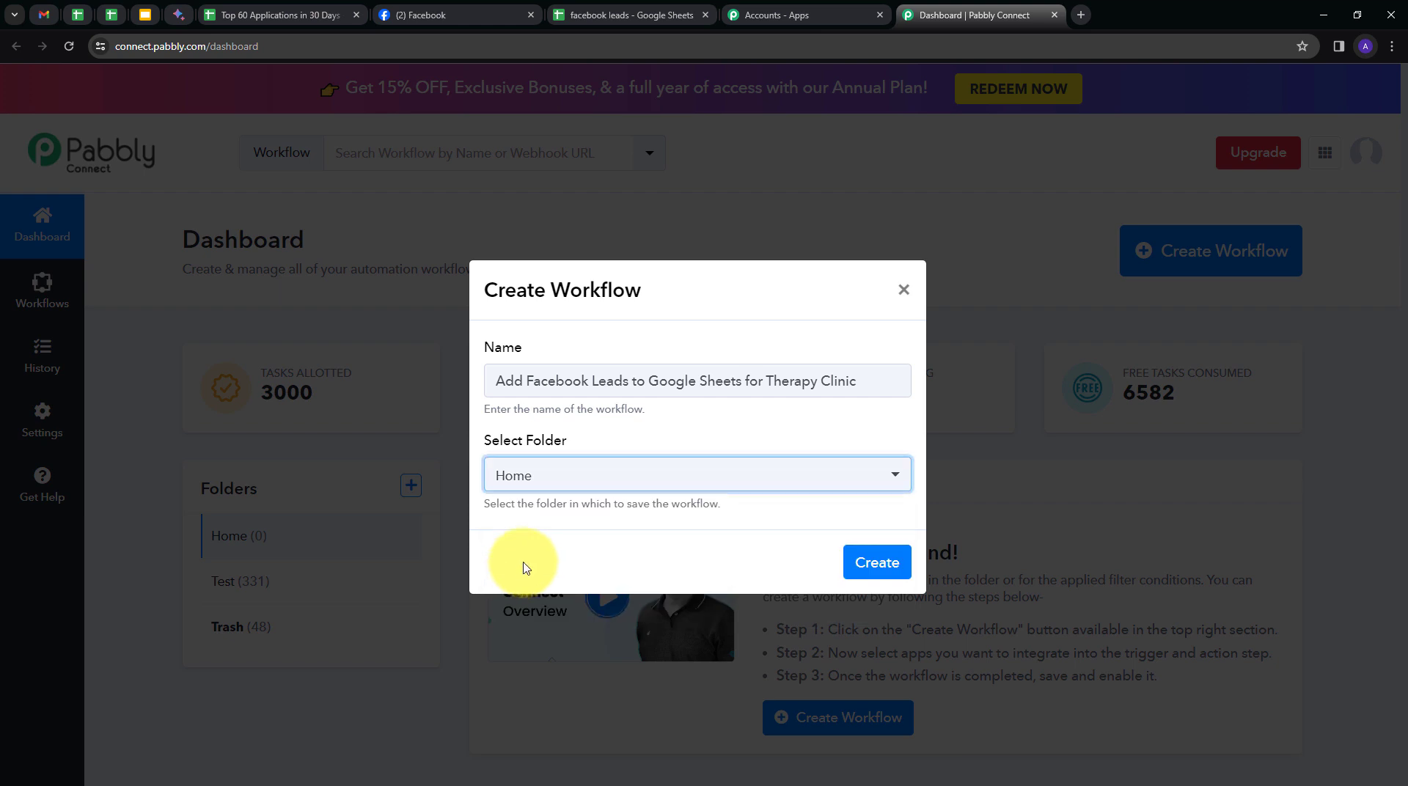
pyautogui.click(857, 565)
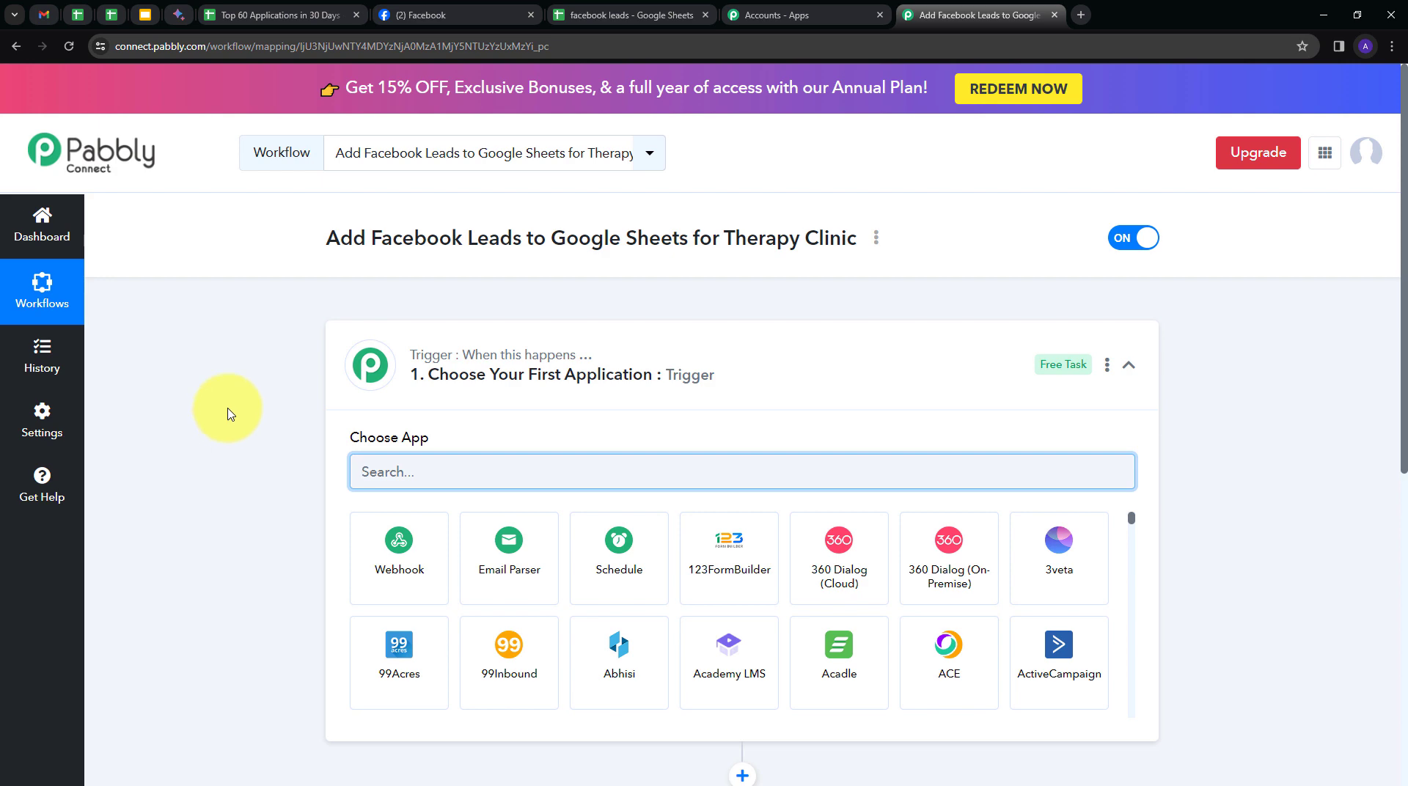
# Set the trigger app to Facebook Lead Ads with the New Lead (Instant) event.
pyautogui.scroll(-4, 363, 469)
pyautogui.scroll(1, 315, 308)
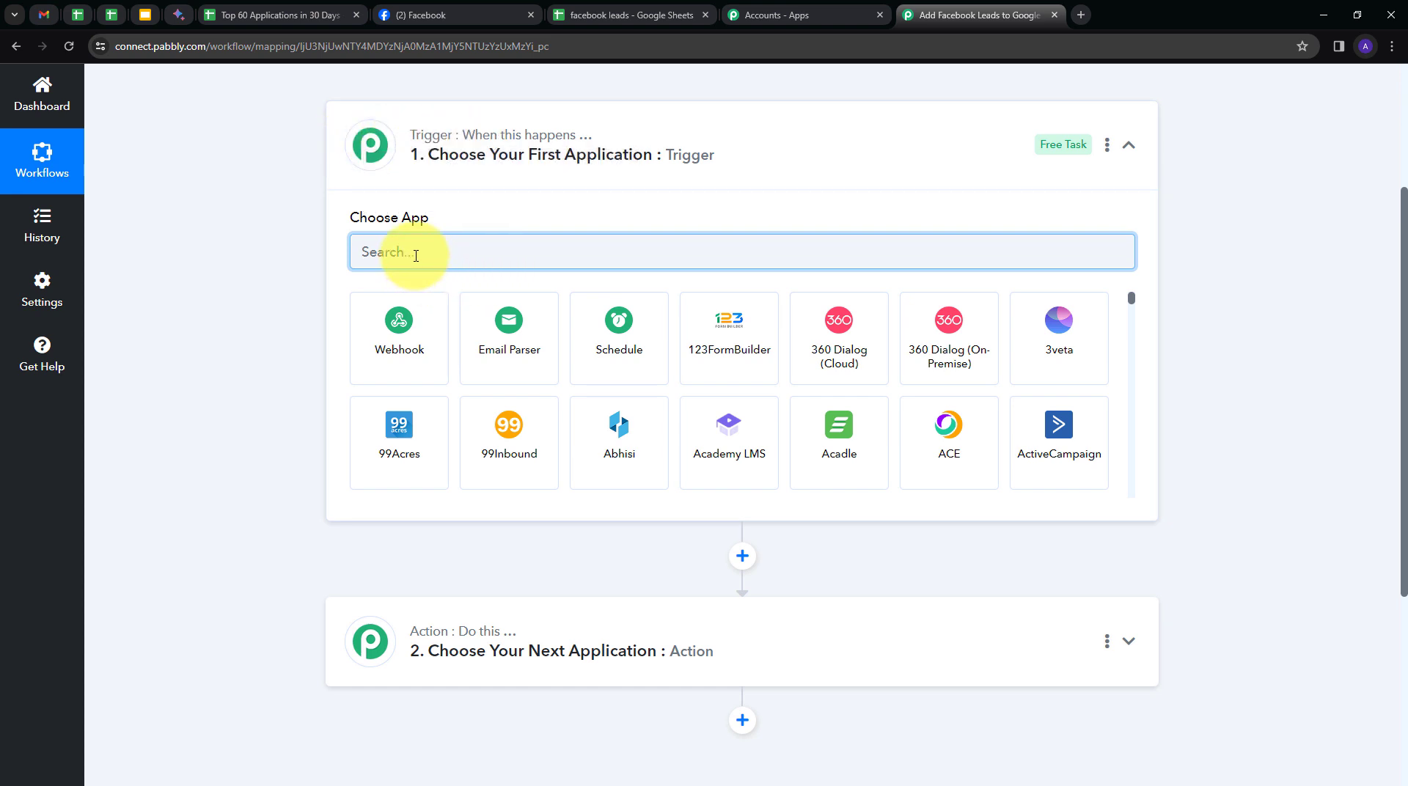
pyautogui.write('face')
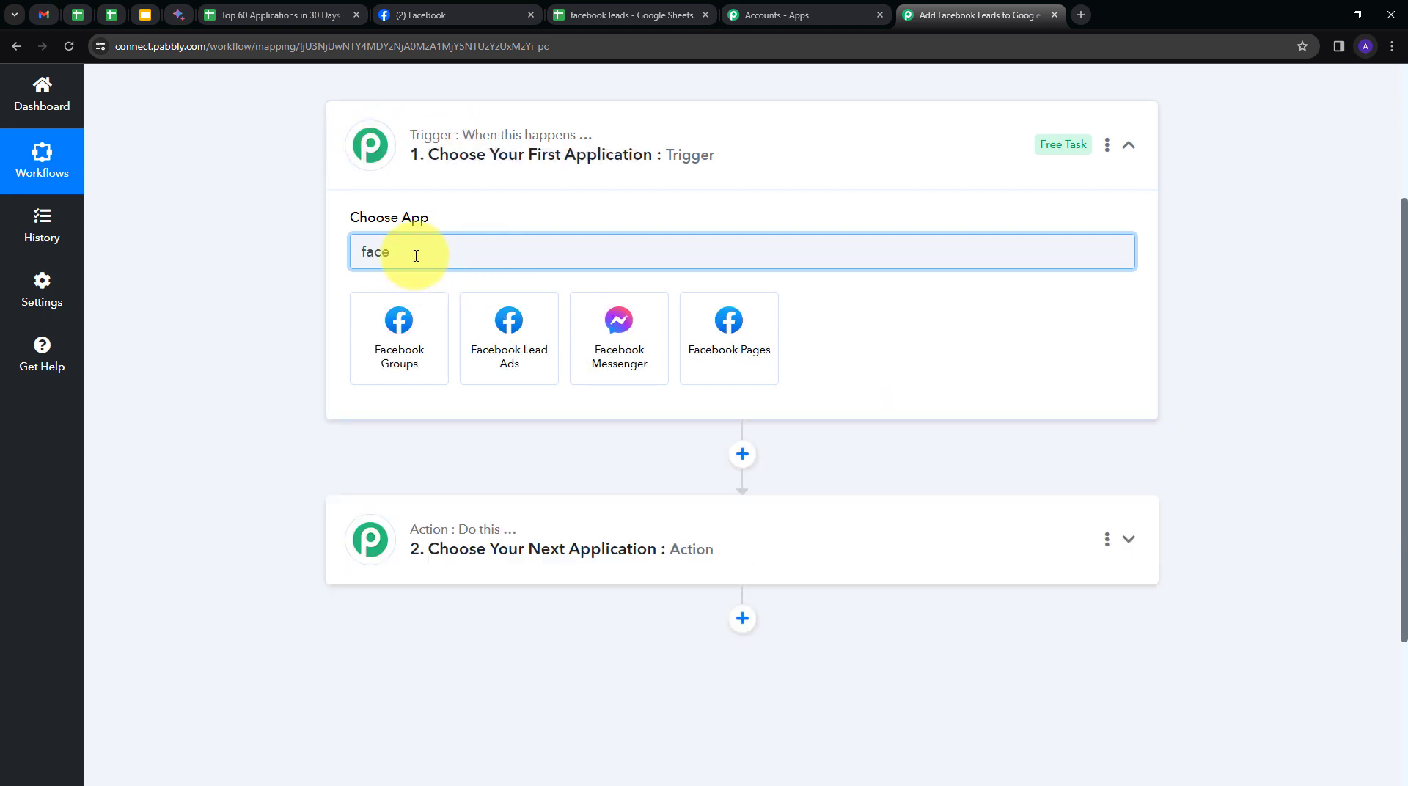
pyautogui.click(519, 331)
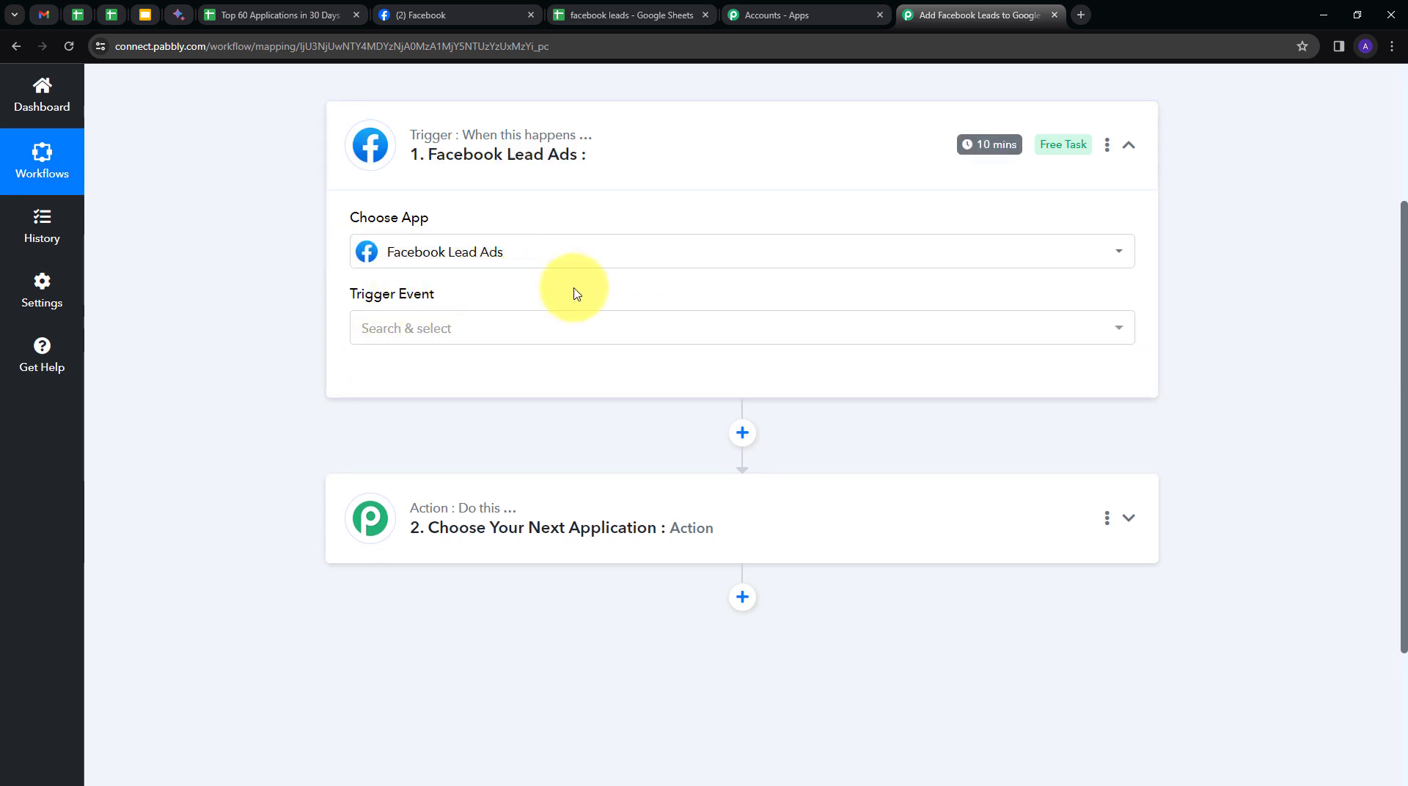
pyautogui.click(530, 325)
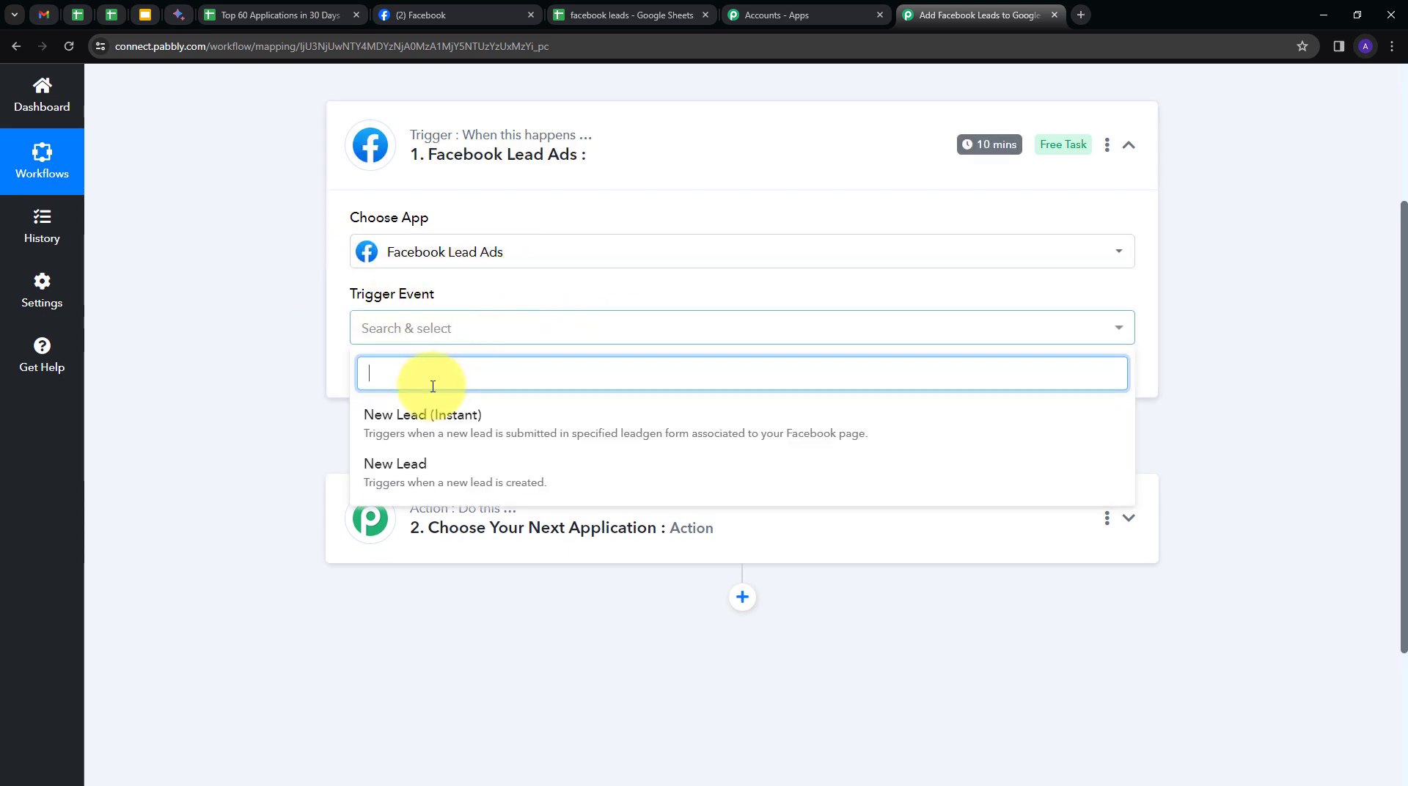
pyautogui.click(418, 437)
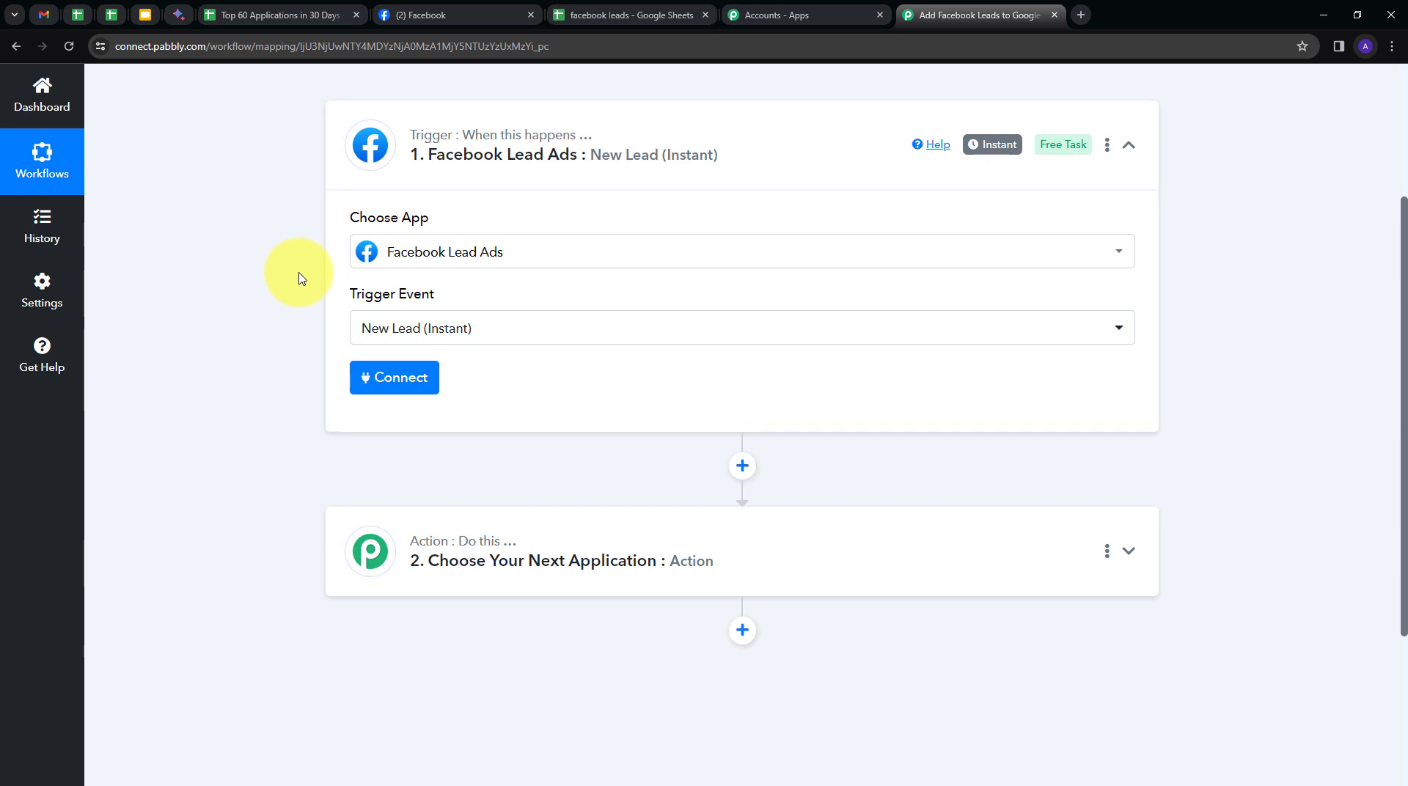
# Add a new Facebook Lead Ads connection and authorize it with the Facebook account.
pyautogui.click(402, 366)
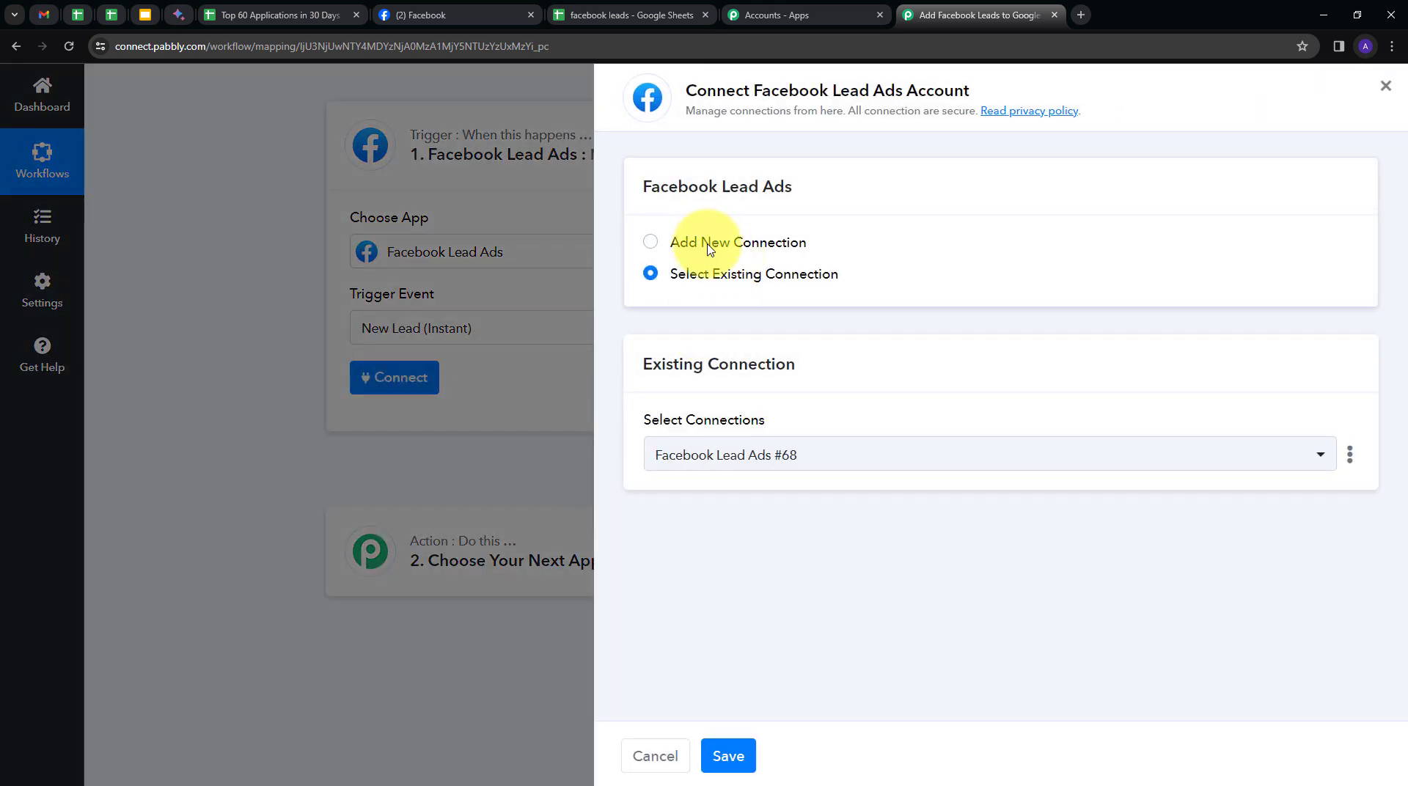
pyautogui.click(670, 242)
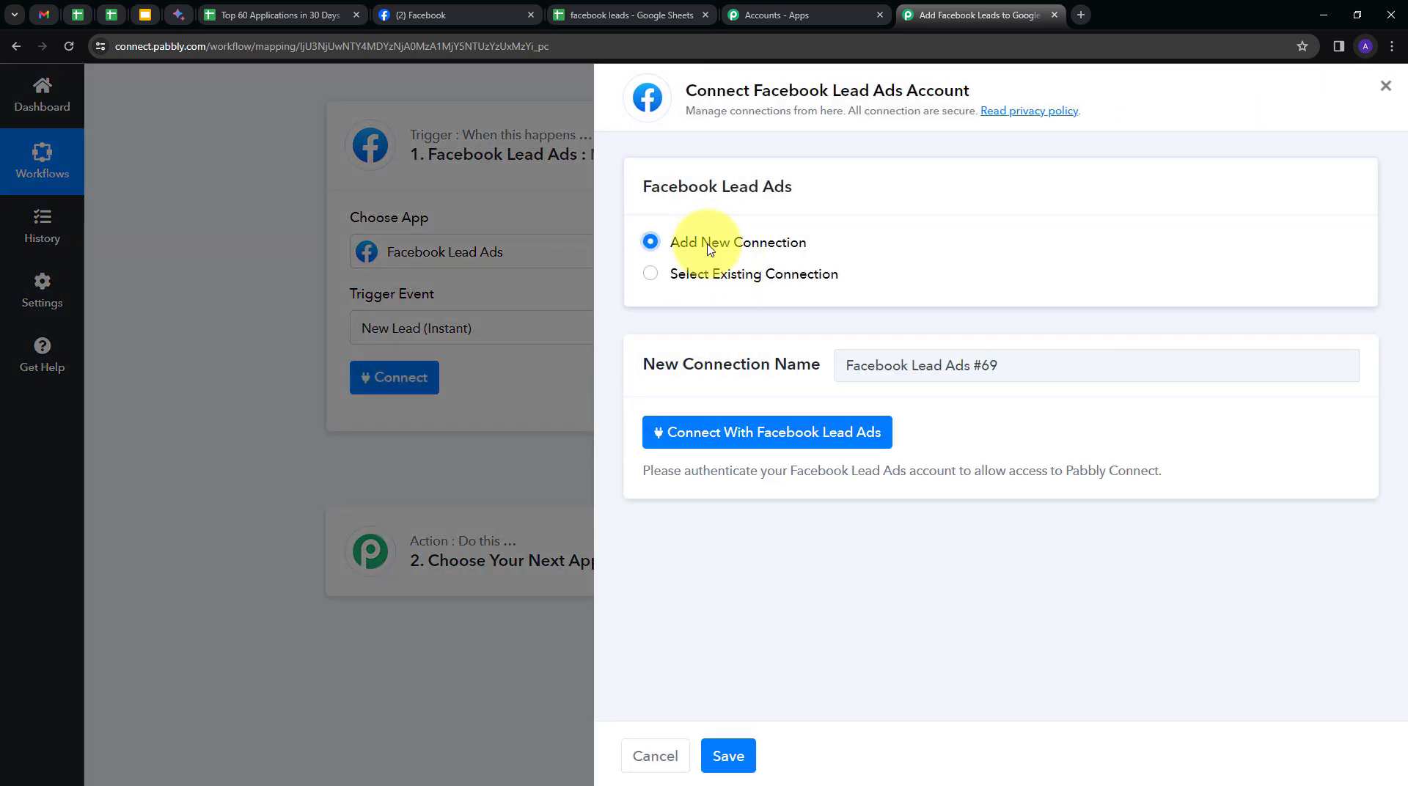
pyautogui.click(749, 440)
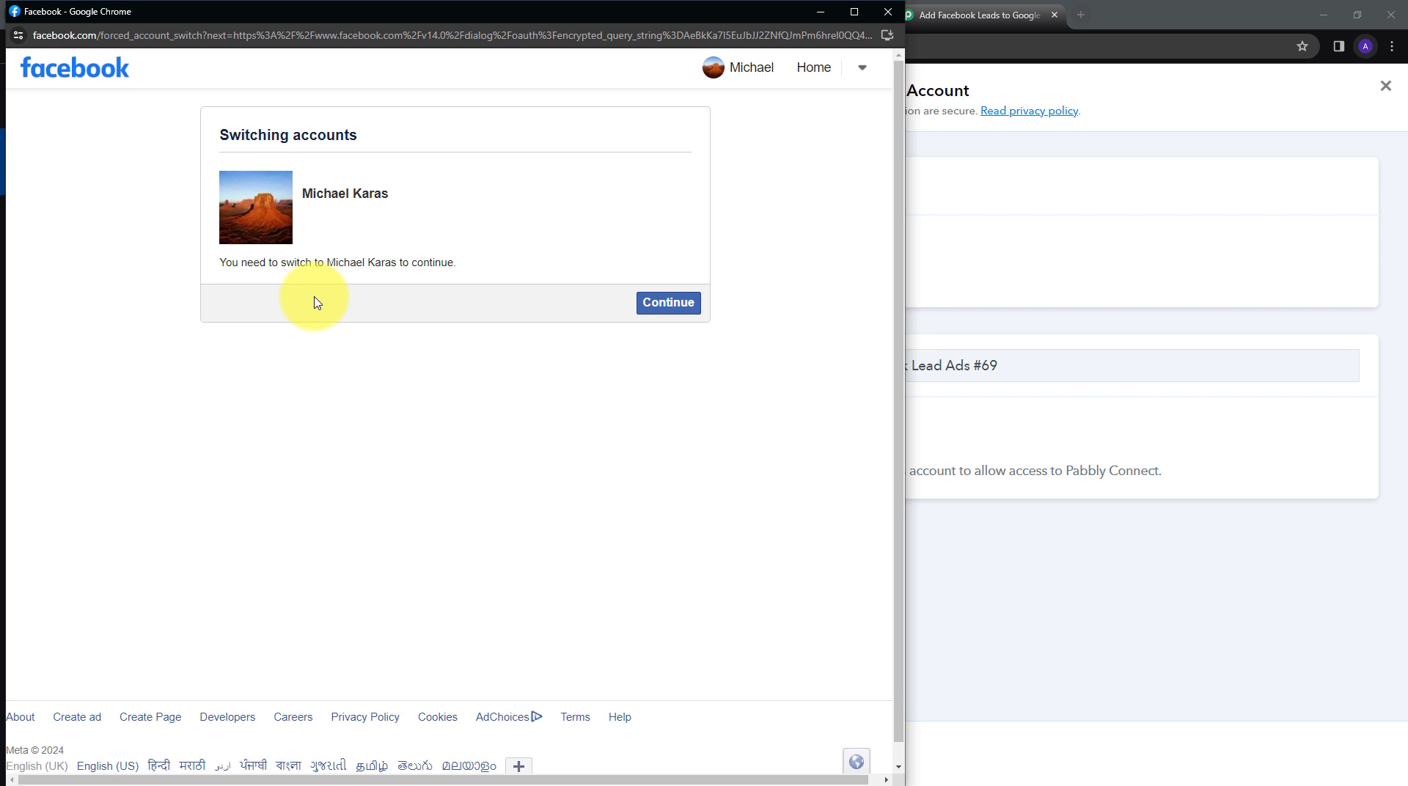
pyautogui.click(673, 305)
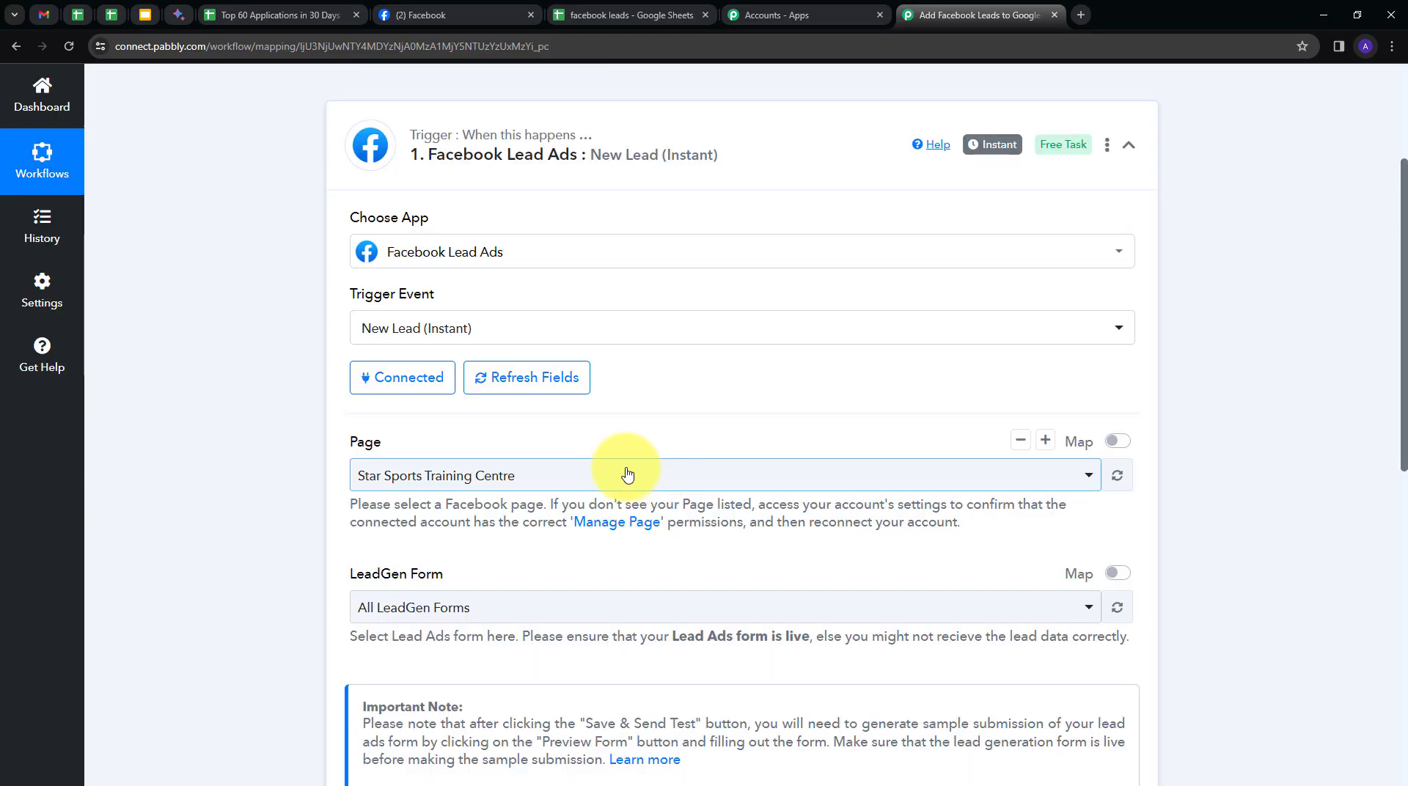
pyautogui.scroll(-1, 286, 513)
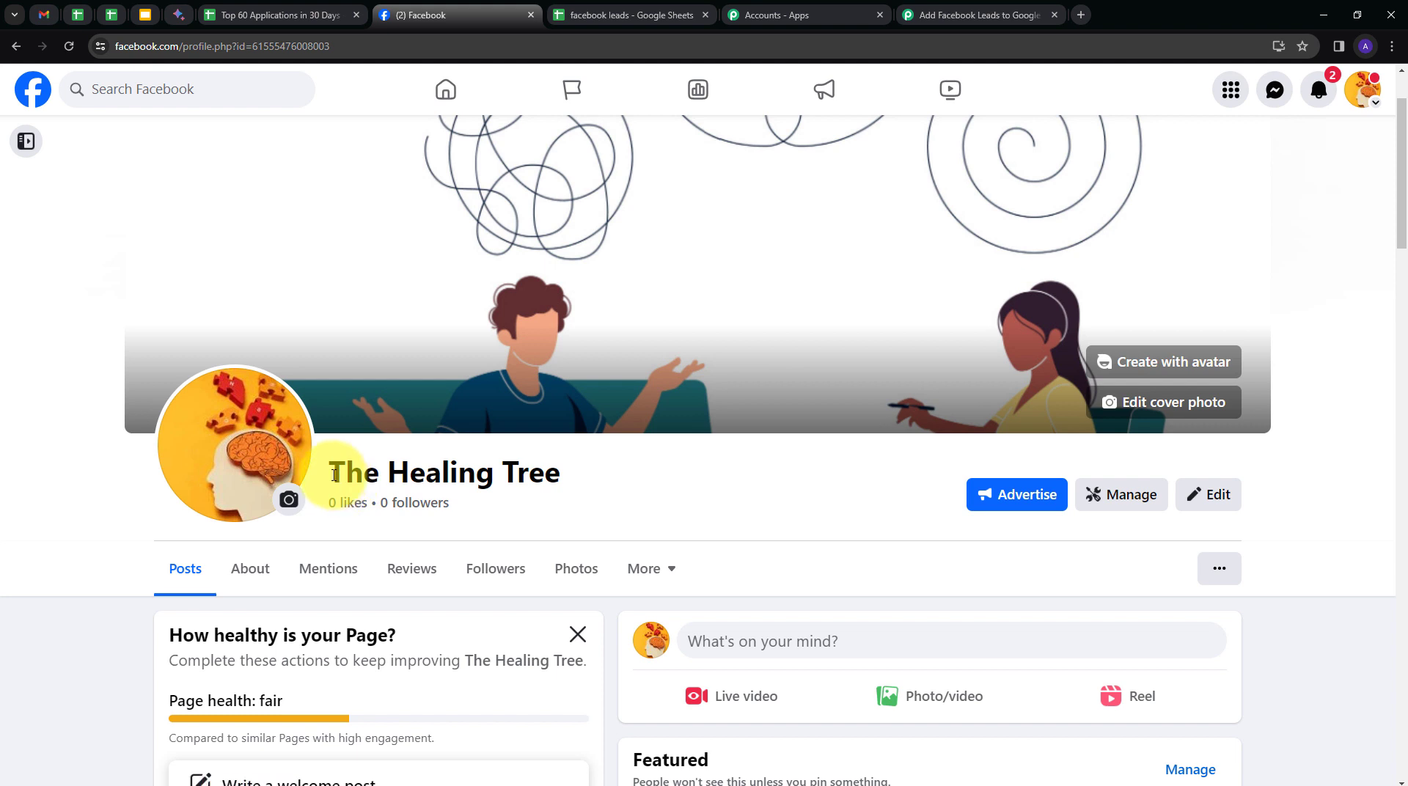
# From The Healing Tree page, open Meta Business Suite's Instant Forms list.
pyautogui.moveTo(334, 475); pyautogui.dragTo(569, 476)
pyautogui.click(620, 480)
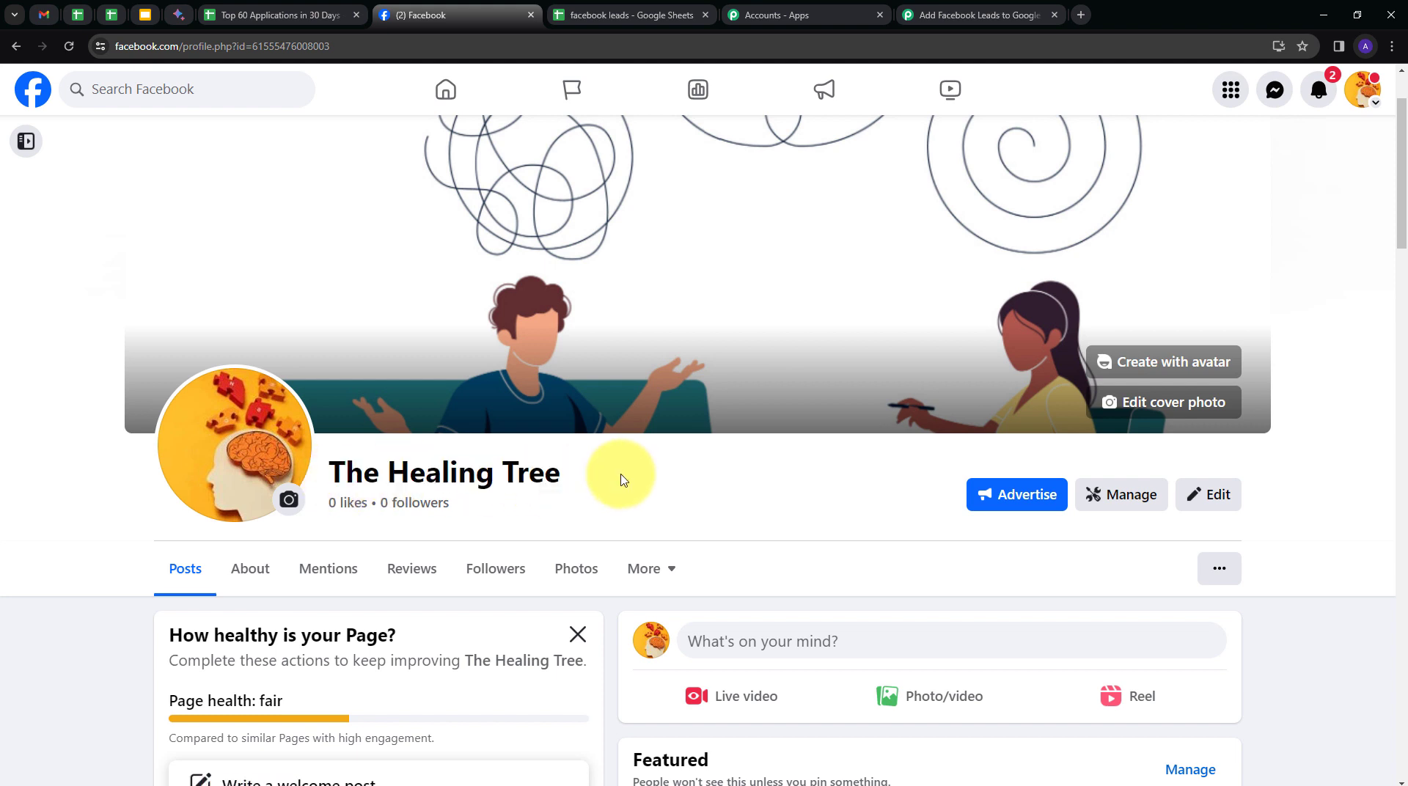
pyautogui.click(24, 147)
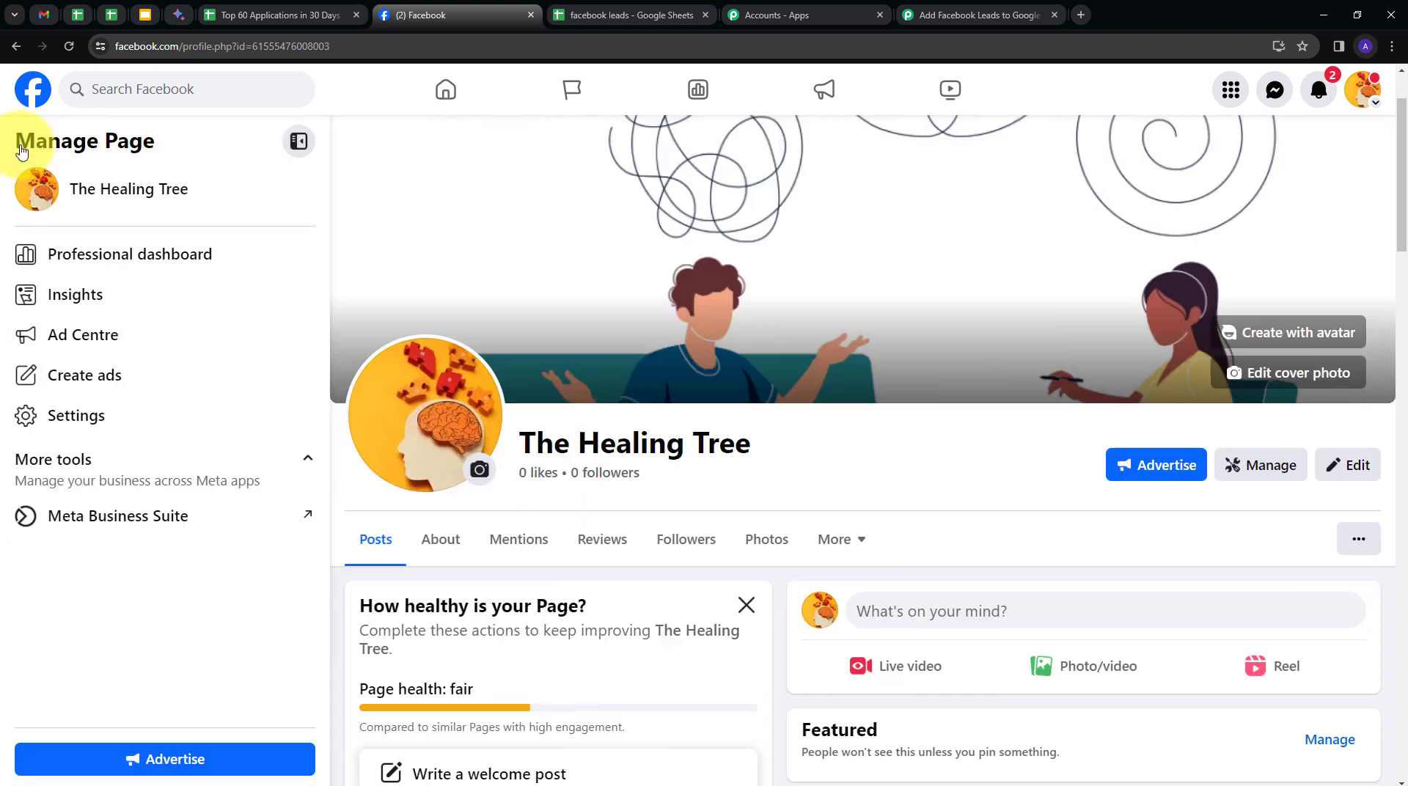
pyautogui.click(84, 528)
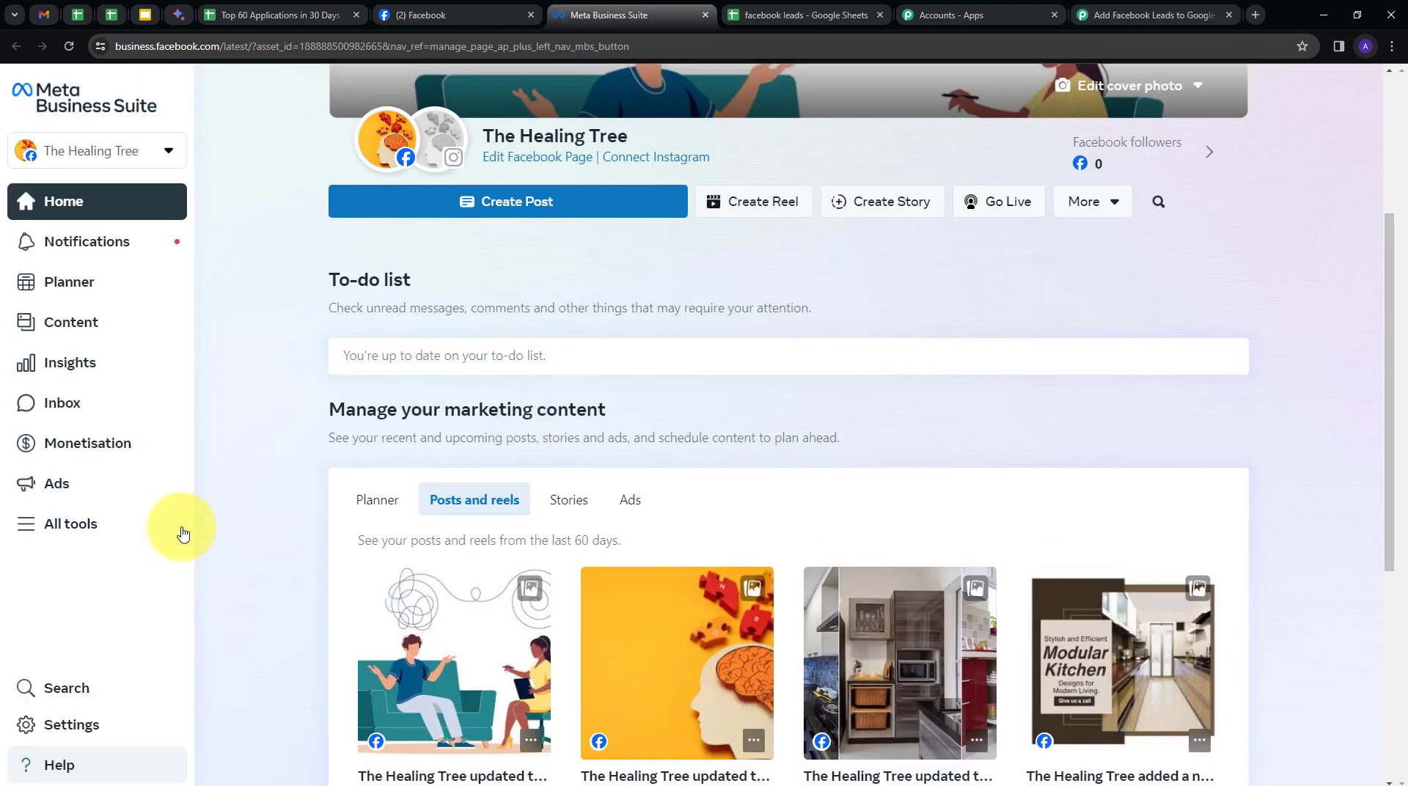
pyautogui.click(47, 534)
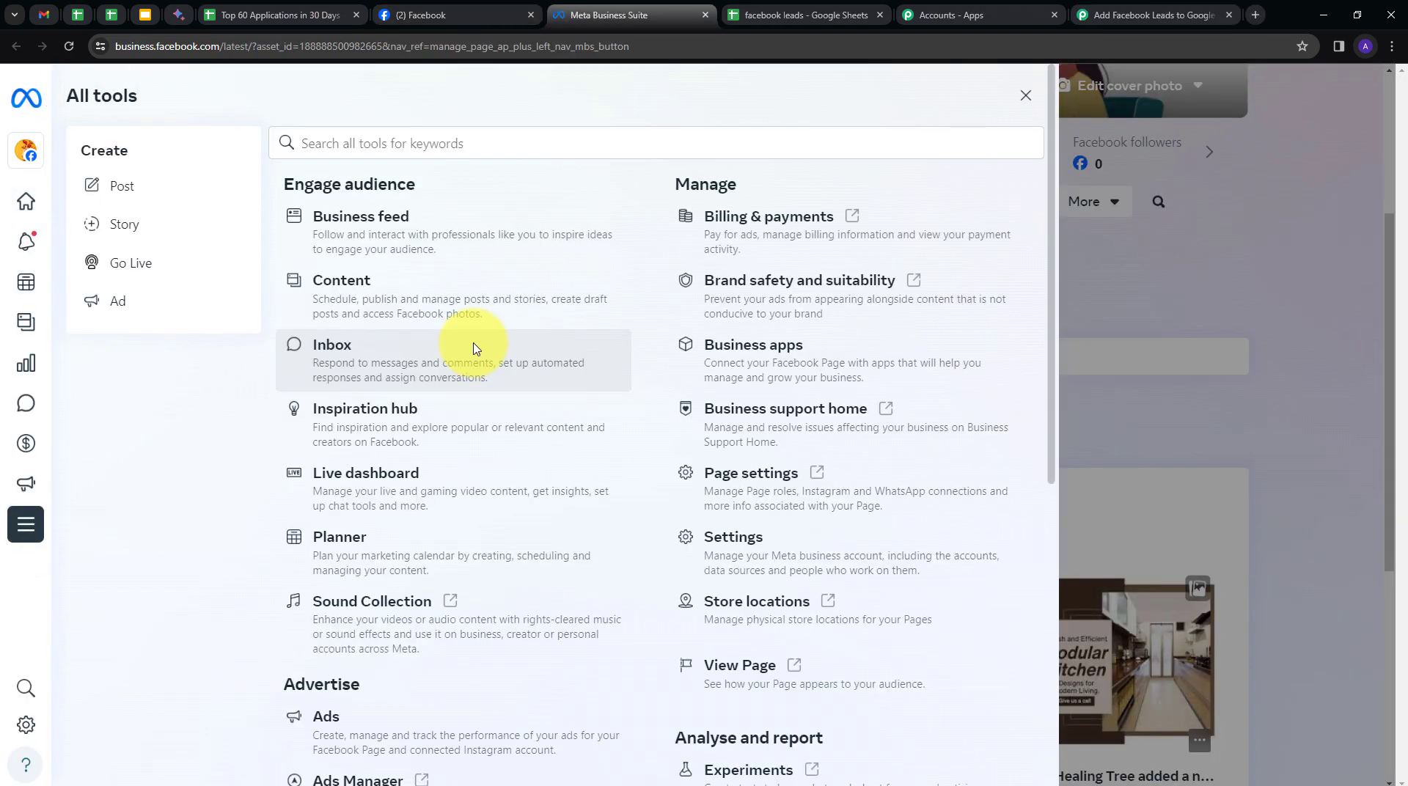
pyautogui.scroll(-4, 475, 350)
pyautogui.scroll(-3, 474, 349)
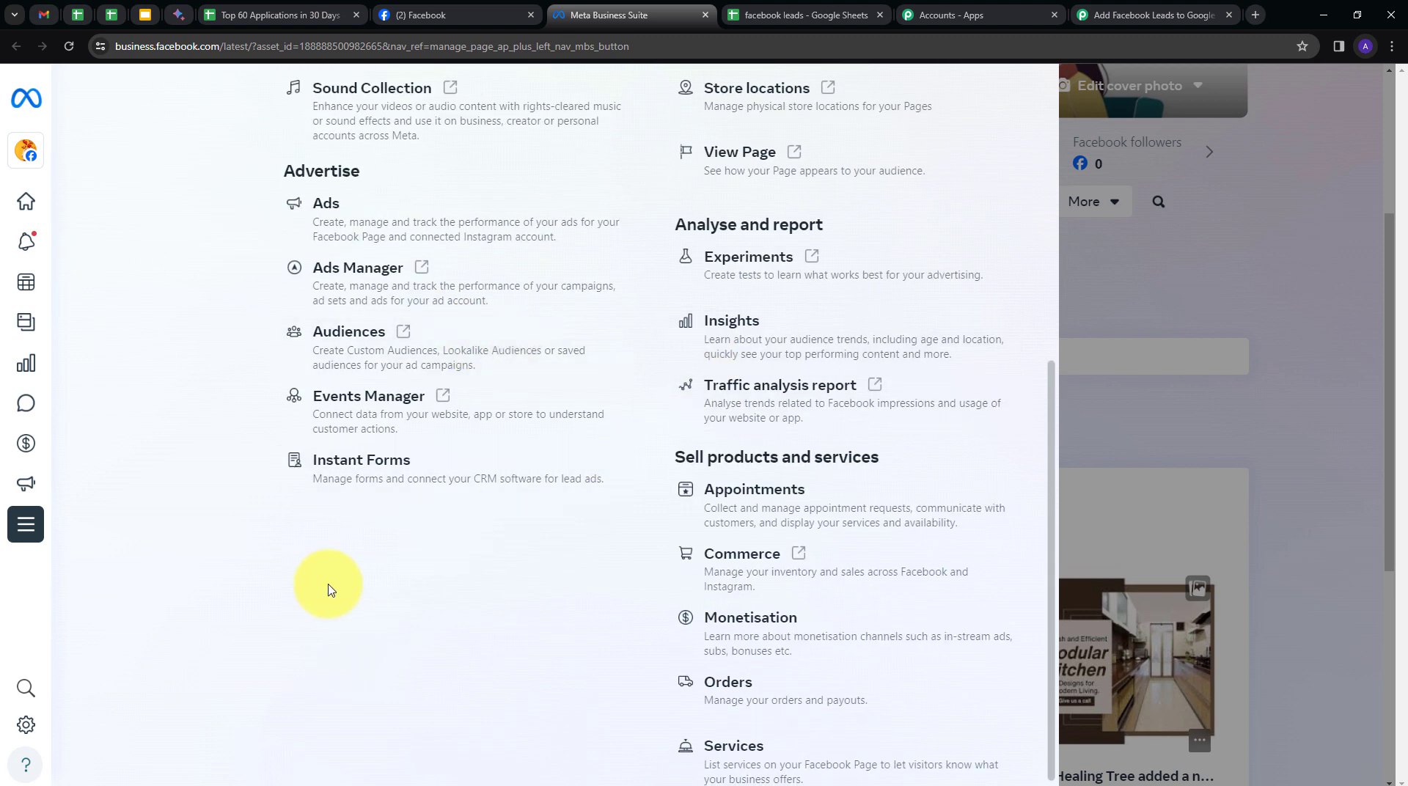
pyautogui.click(364, 480)
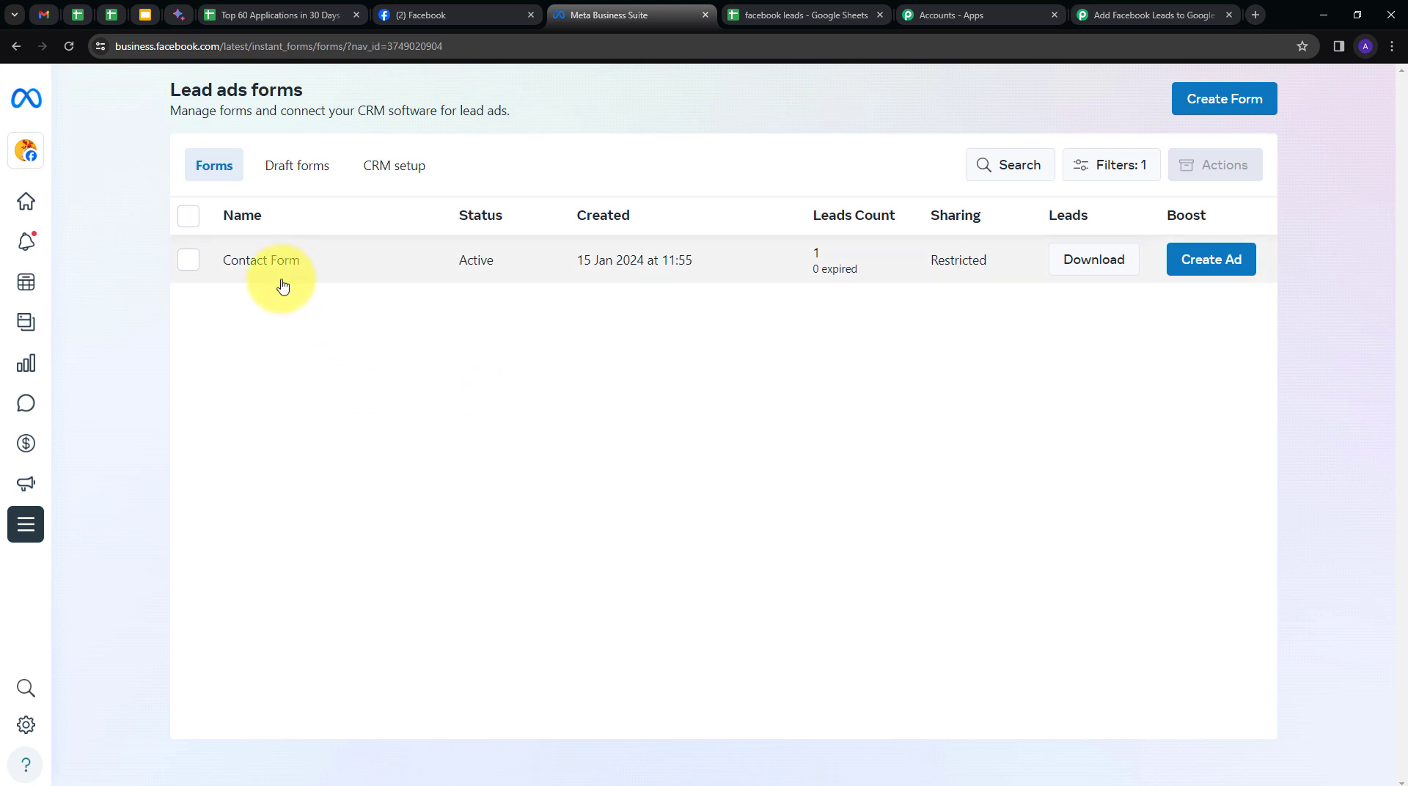
# Review all screens of the Contact Form preview, close it, and return to Pabbly.
pyautogui.click(262, 261)
pyautogui.scroll(-5, 829, 359)
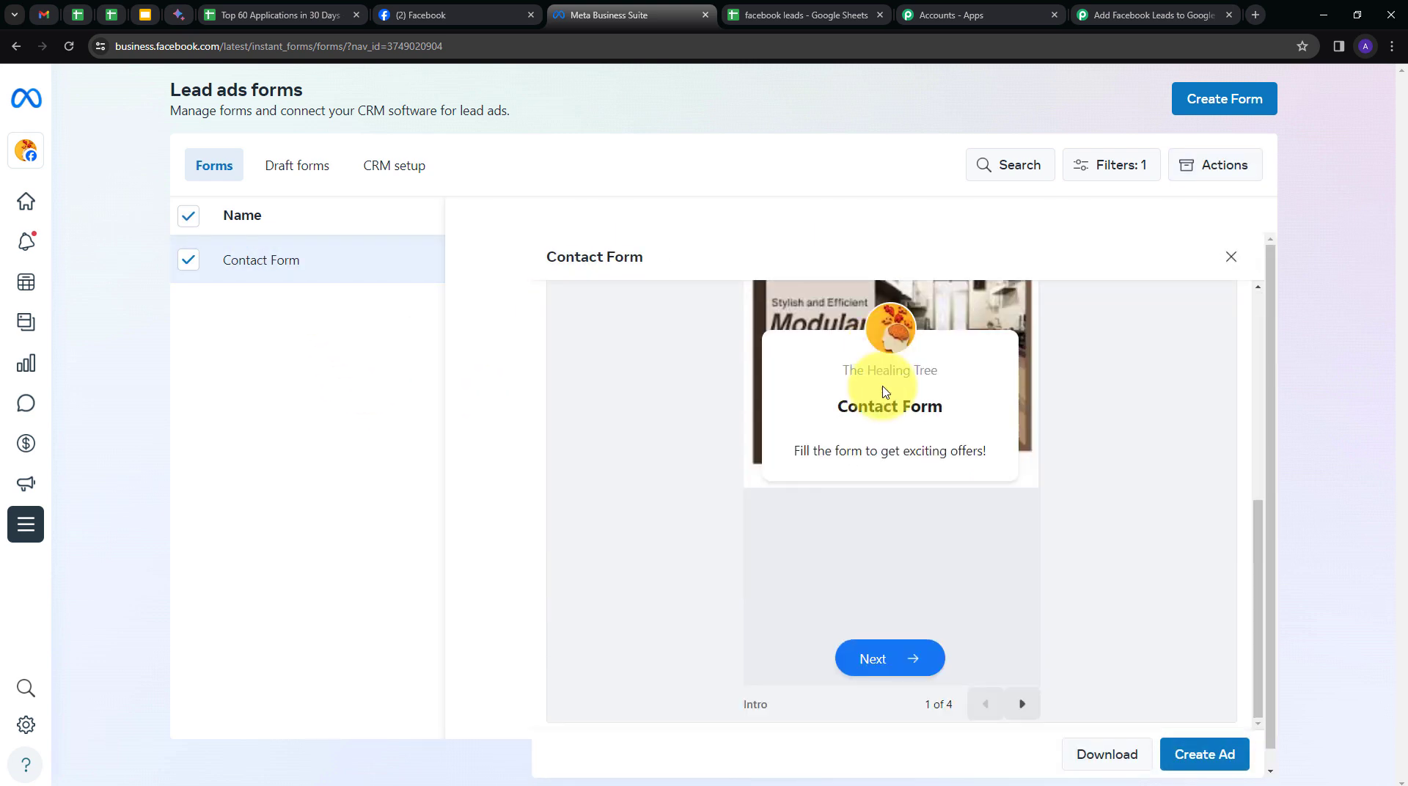
pyautogui.click(1022, 685)
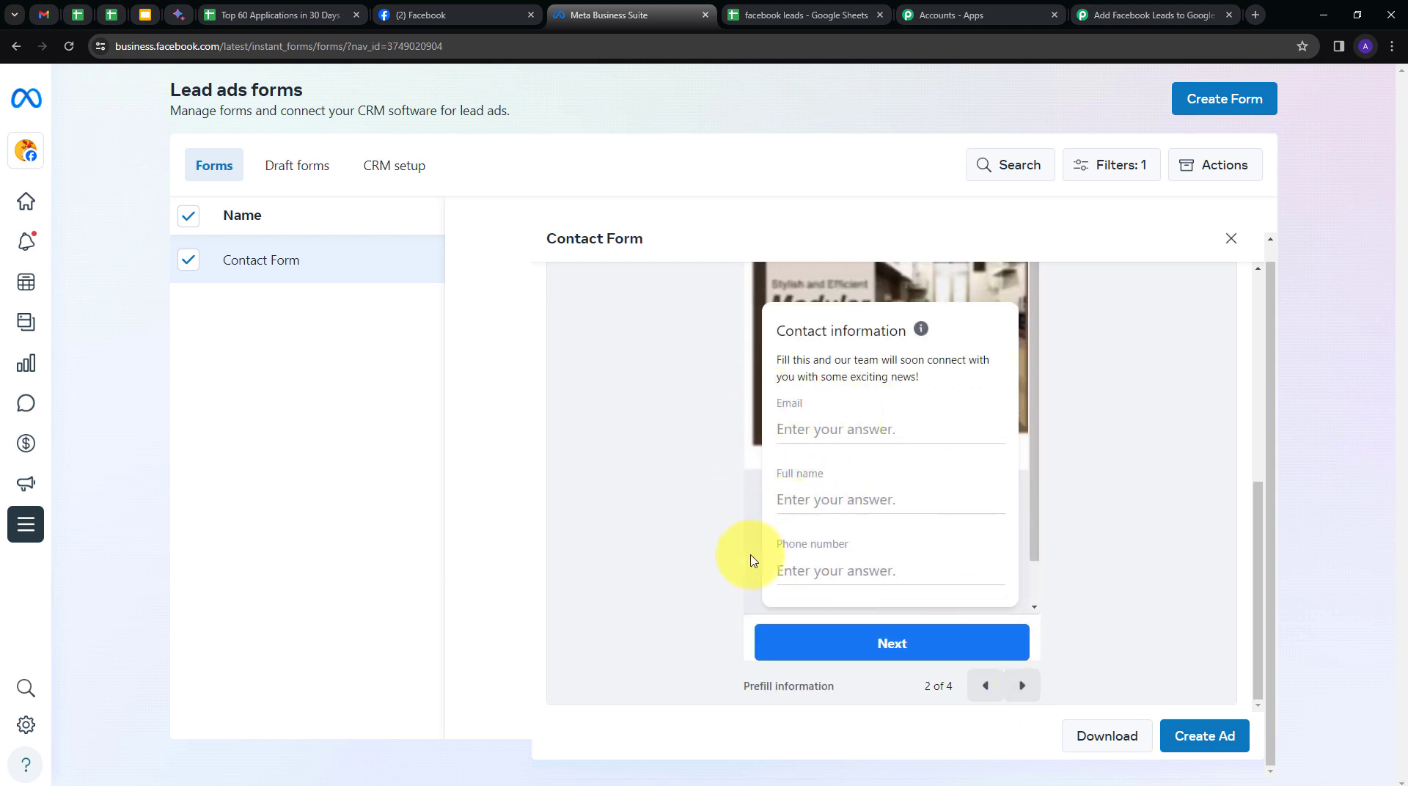
pyautogui.click(1022, 684)
pyautogui.click(1022, 685)
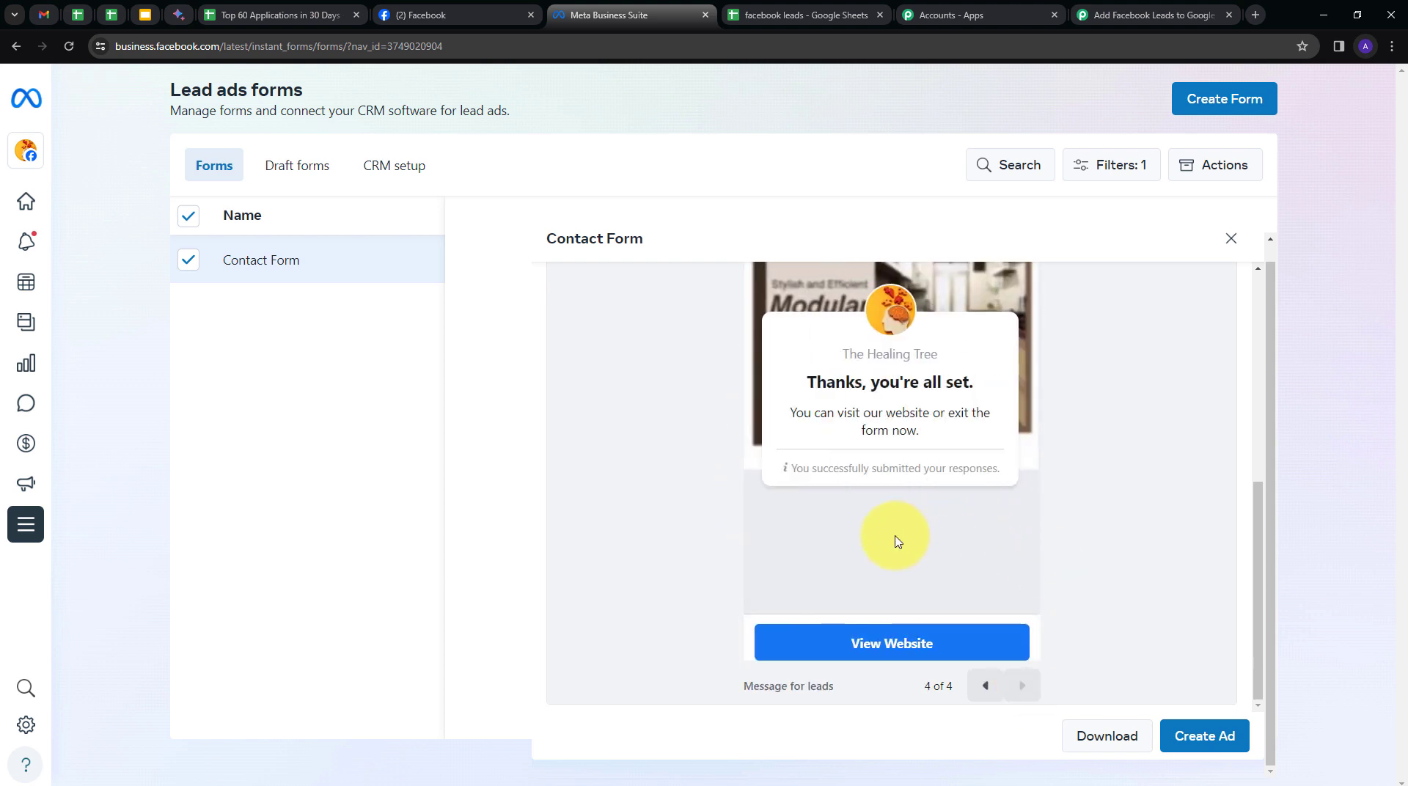
pyautogui.click(1231, 238)
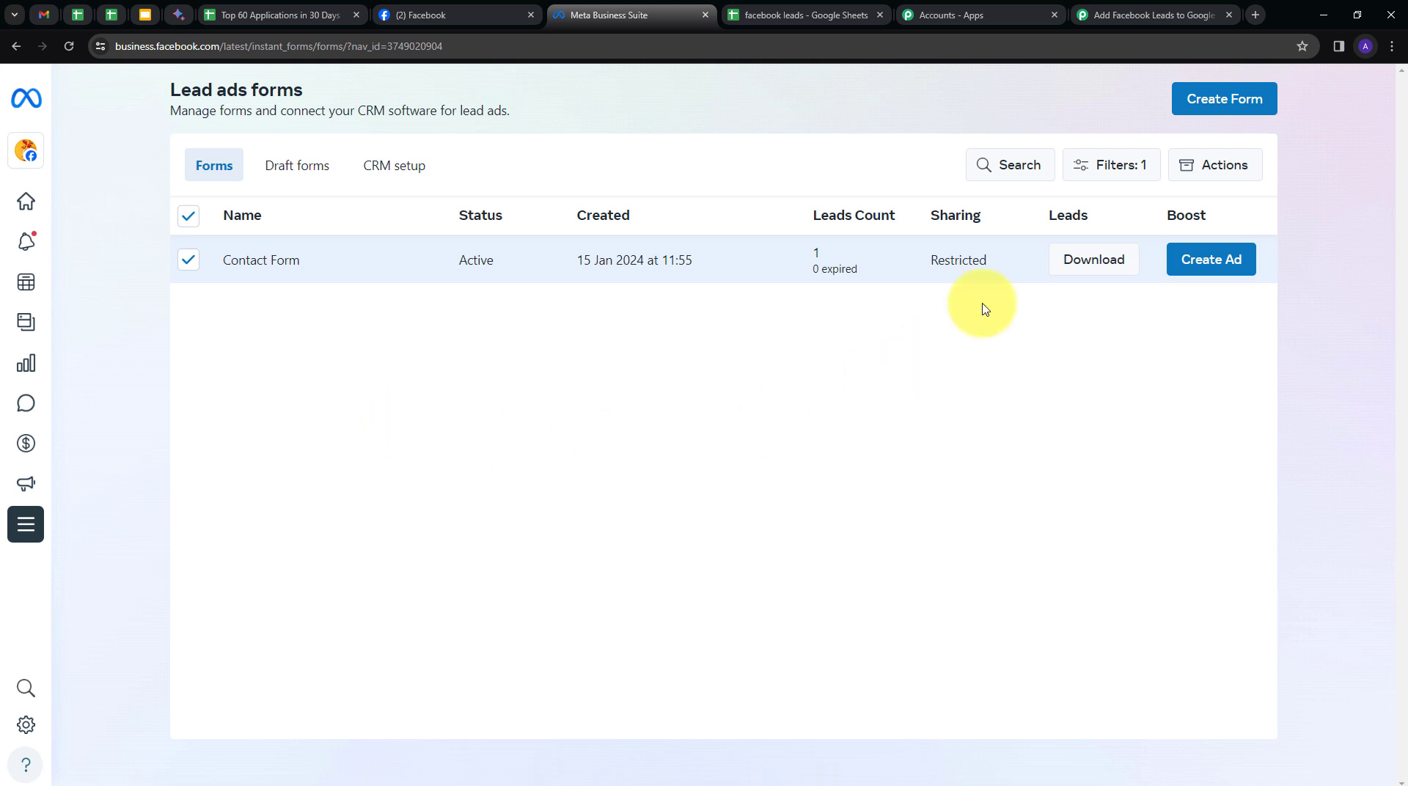
pyautogui.click(1127, 31)
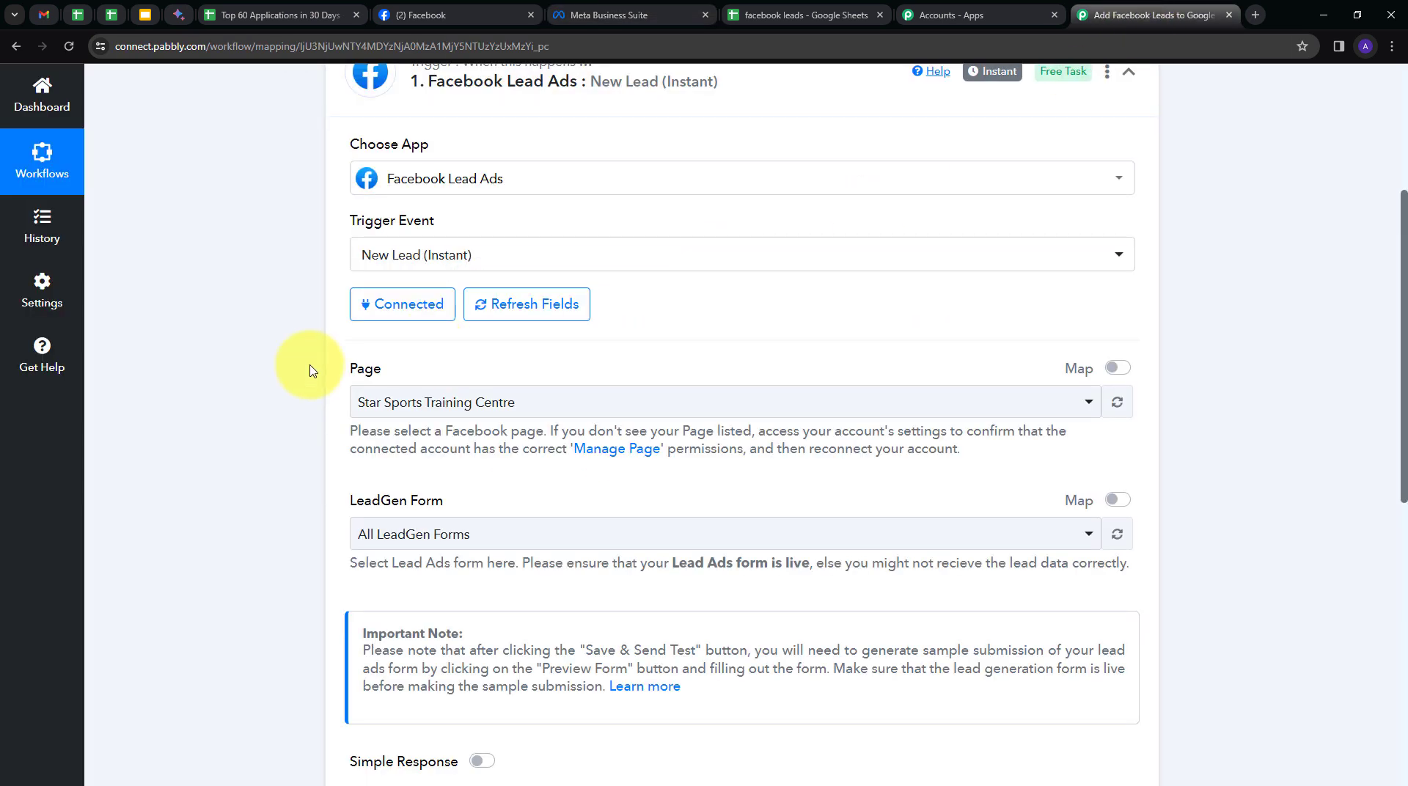
# Select The Healing Tree as the Page and Contact Form as the LeadGen Form.
pyautogui.click(751, 402)
pyautogui.scroll(-5, 575, 528)
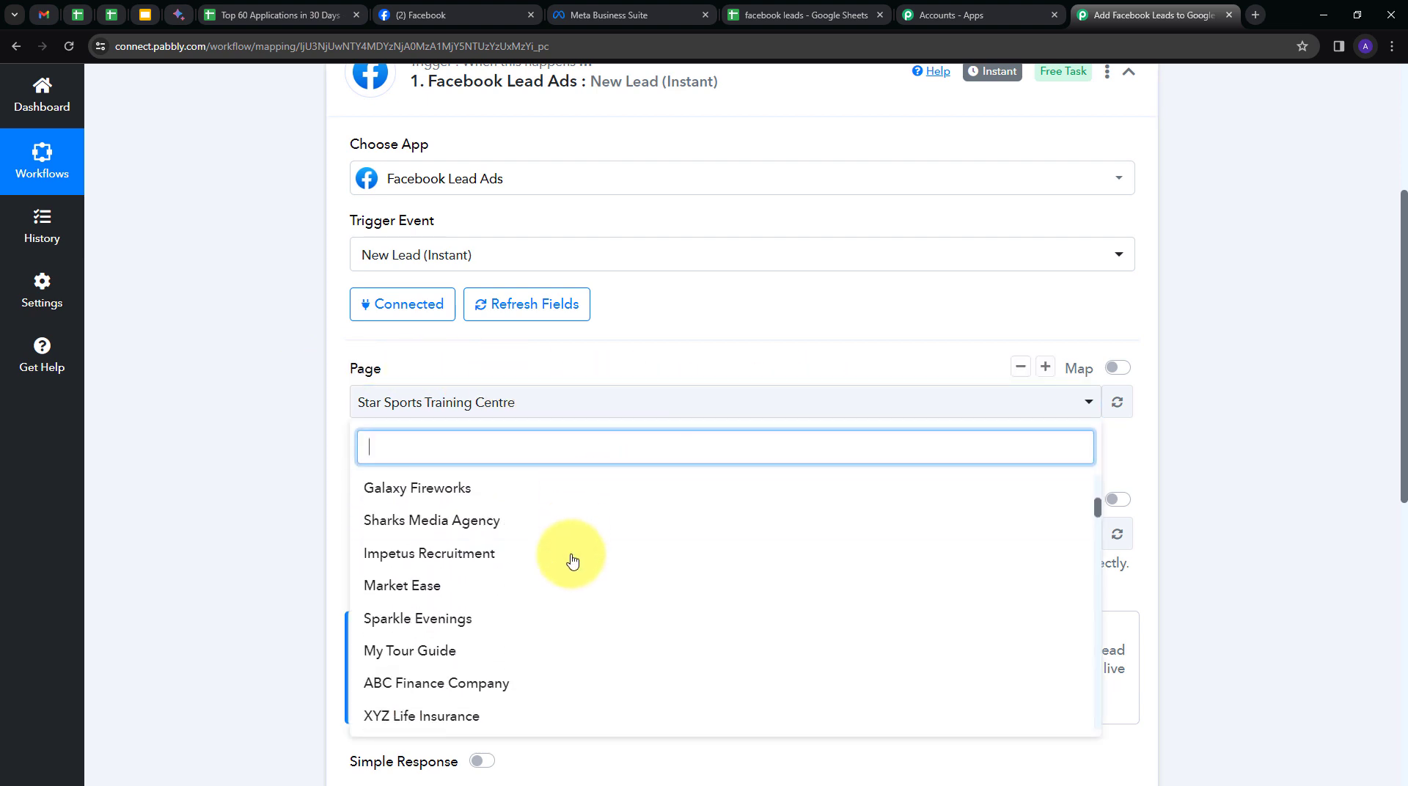
pyautogui.scroll(5, 573, 562)
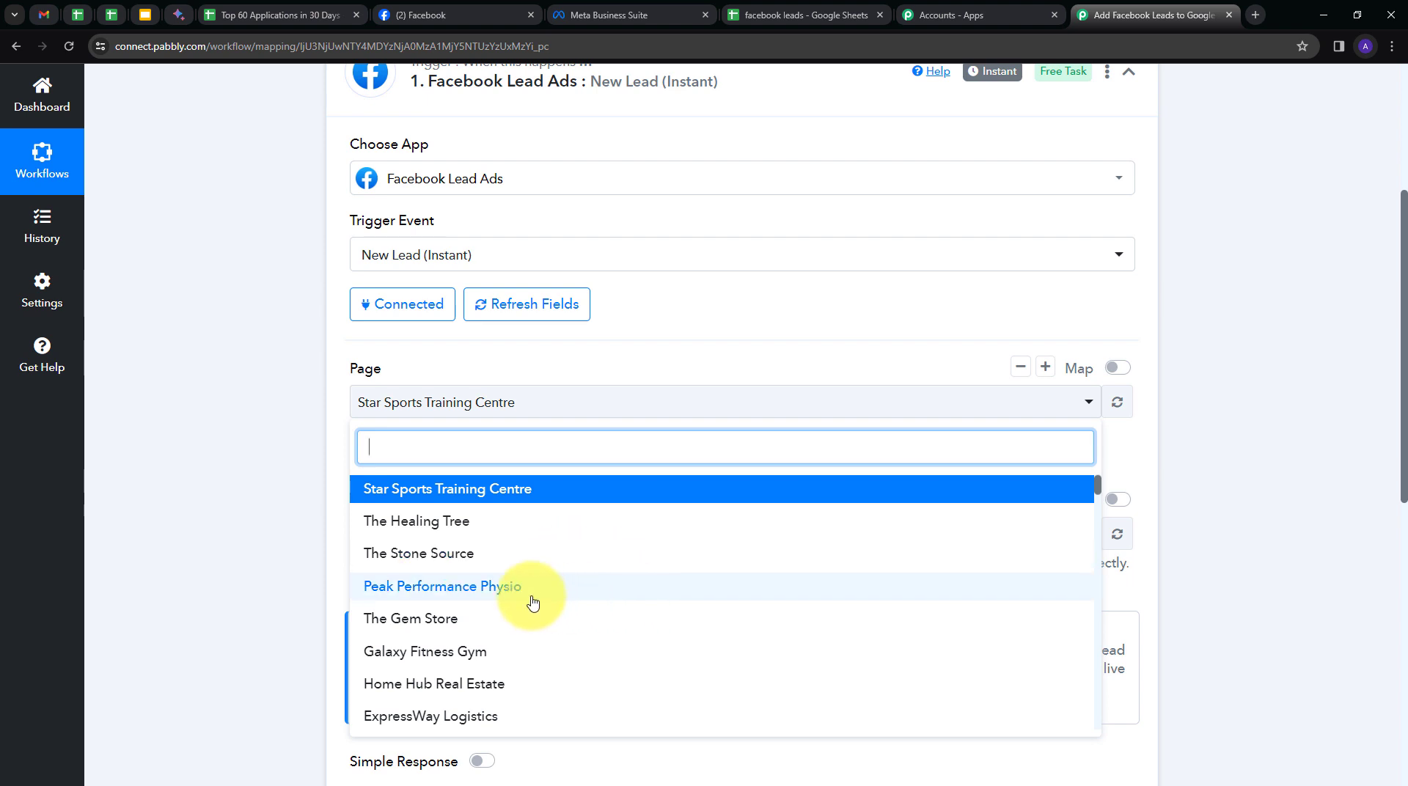
pyautogui.click(415, 535)
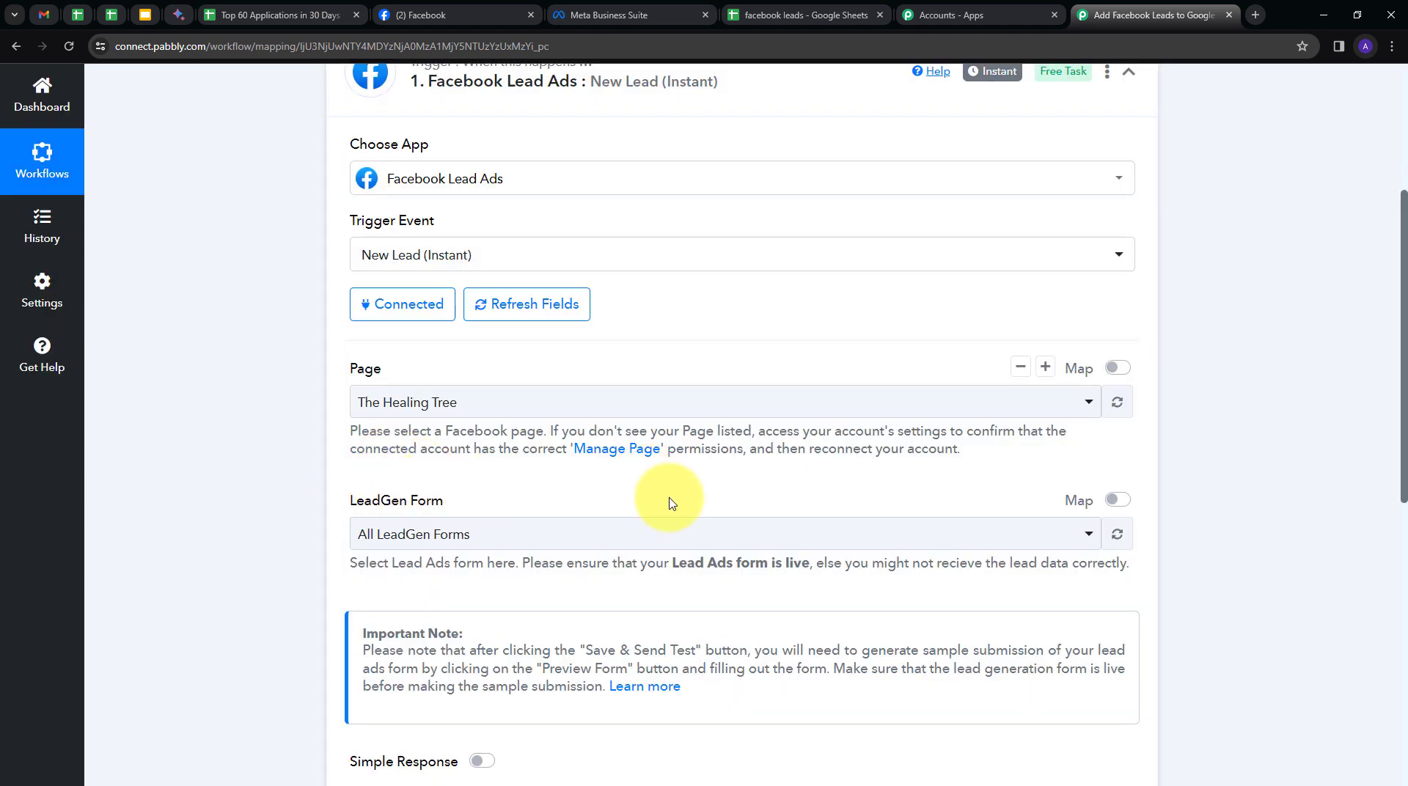
pyautogui.click(612, 538)
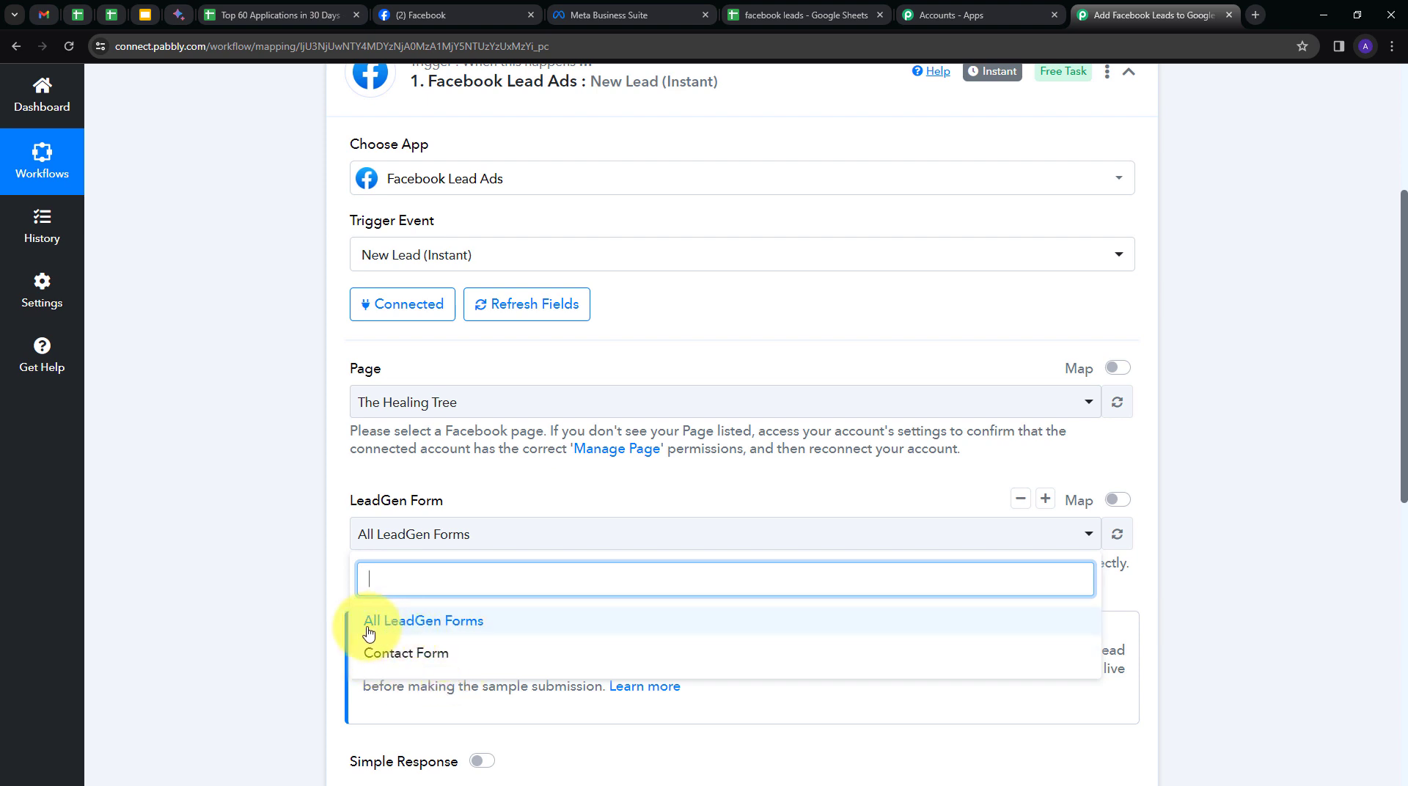
pyautogui.click(409, 654)
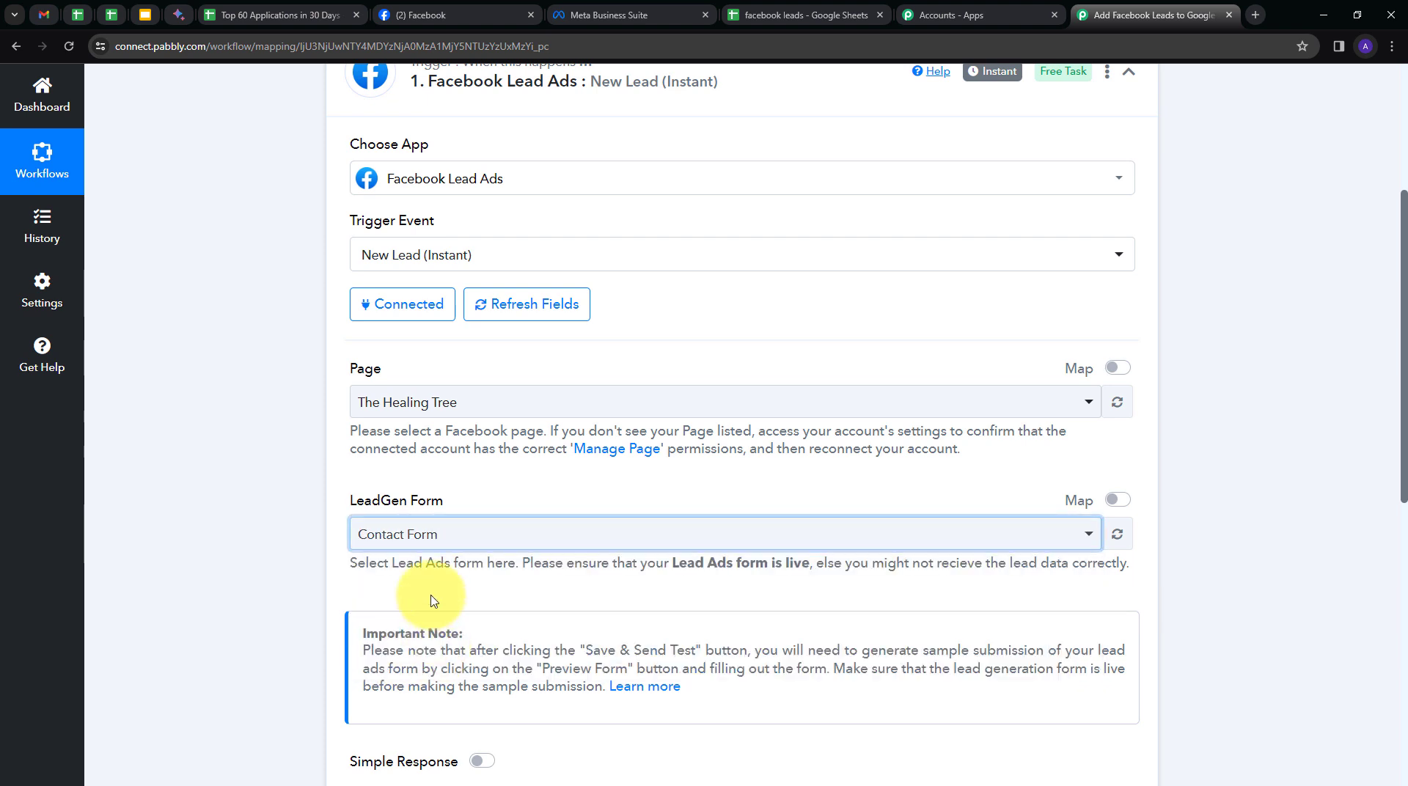
pyautogui.scroll(-1, 440, 587)
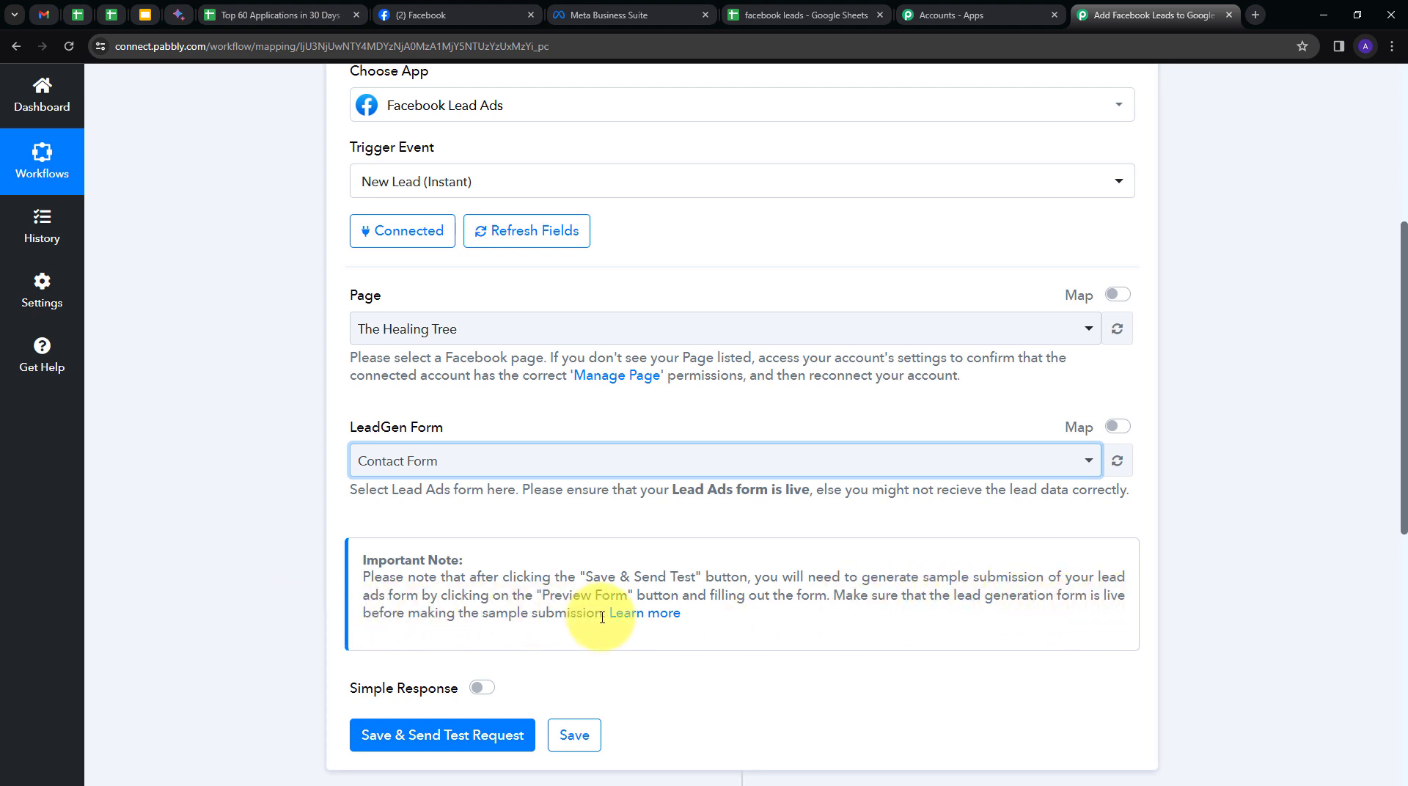
# Save the trigger and send a test request.
pyautogui.scroll(-2, 690, 535)
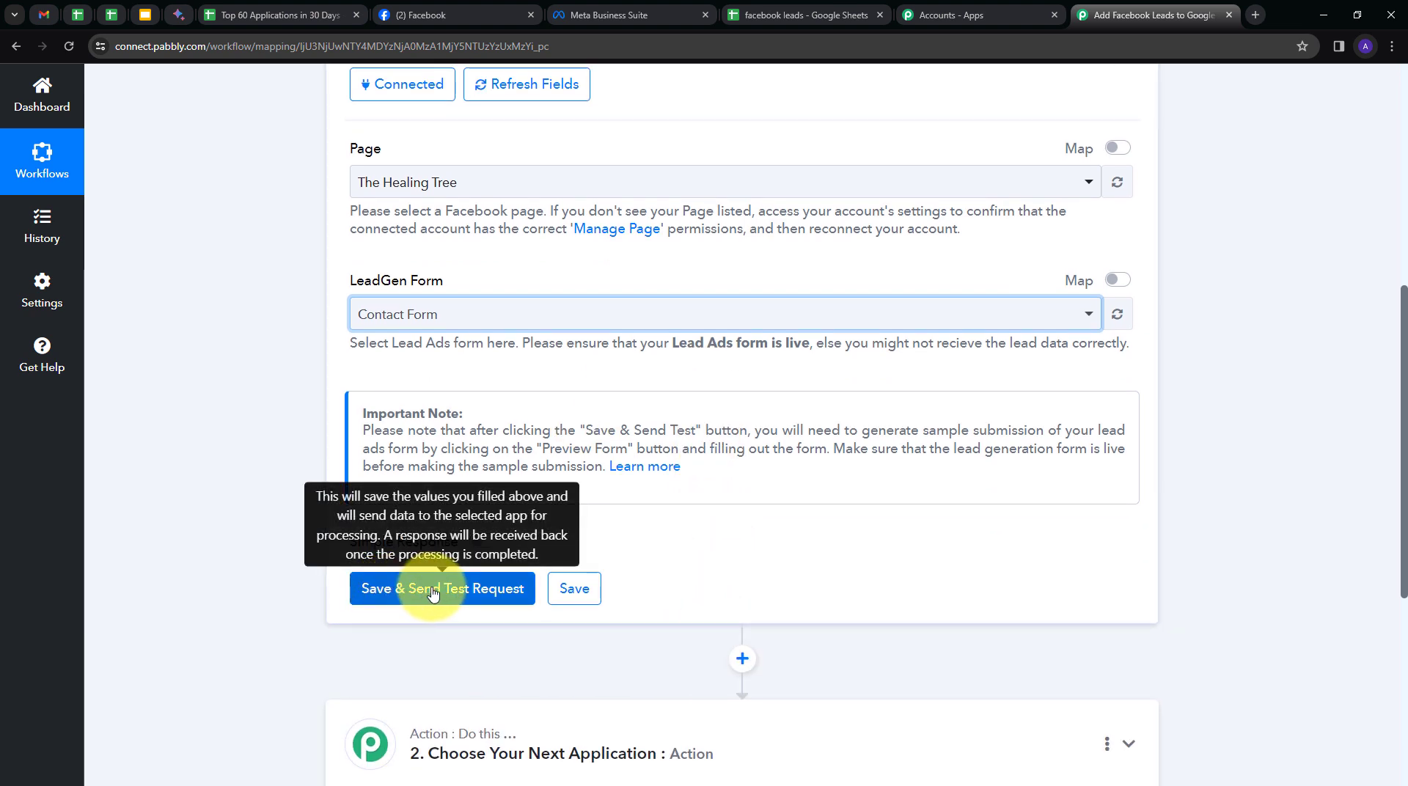
pyautogui.click(433, 593)
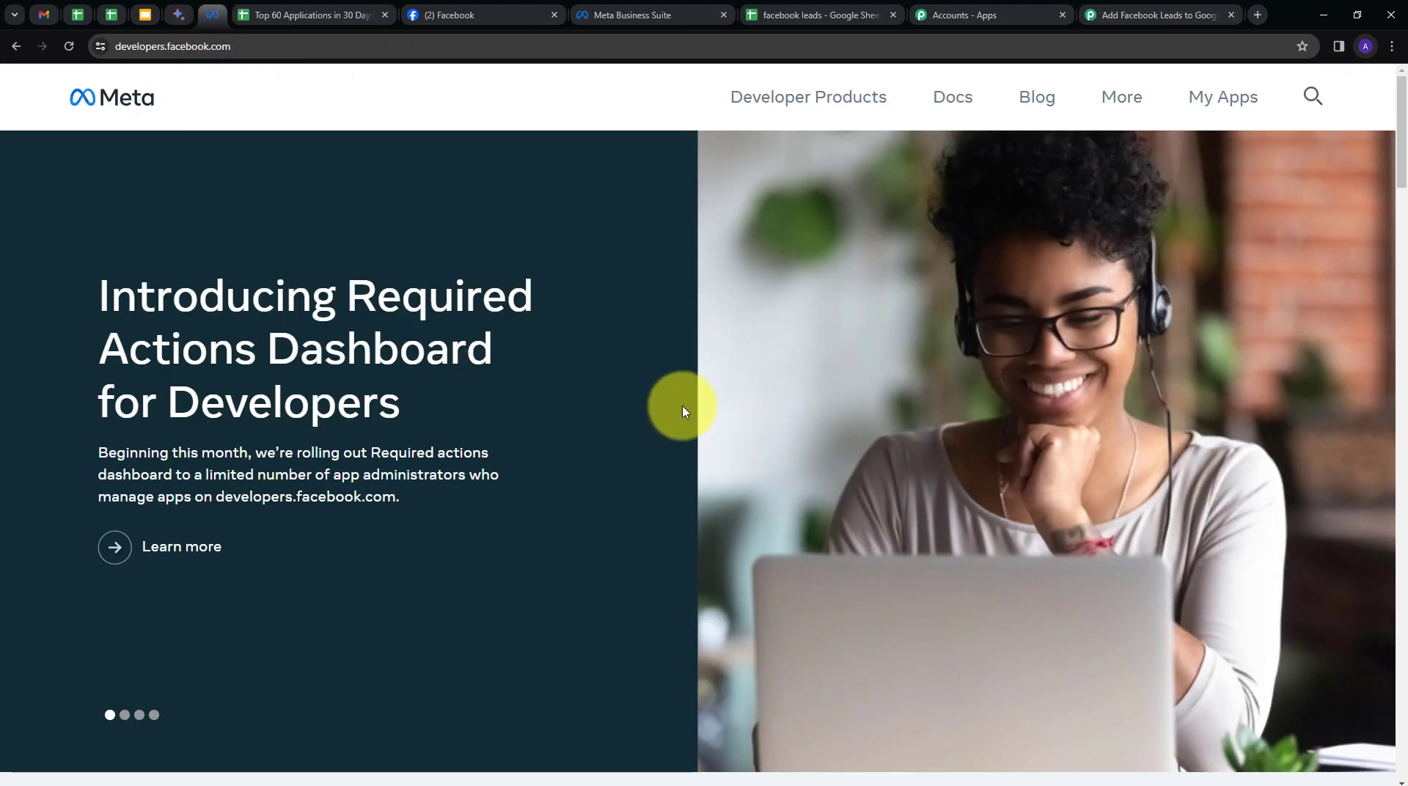
# Open the Lead Ads Testing Tool under Tools and select The Healing Tree page.
pyautogui.click(1121, 109)
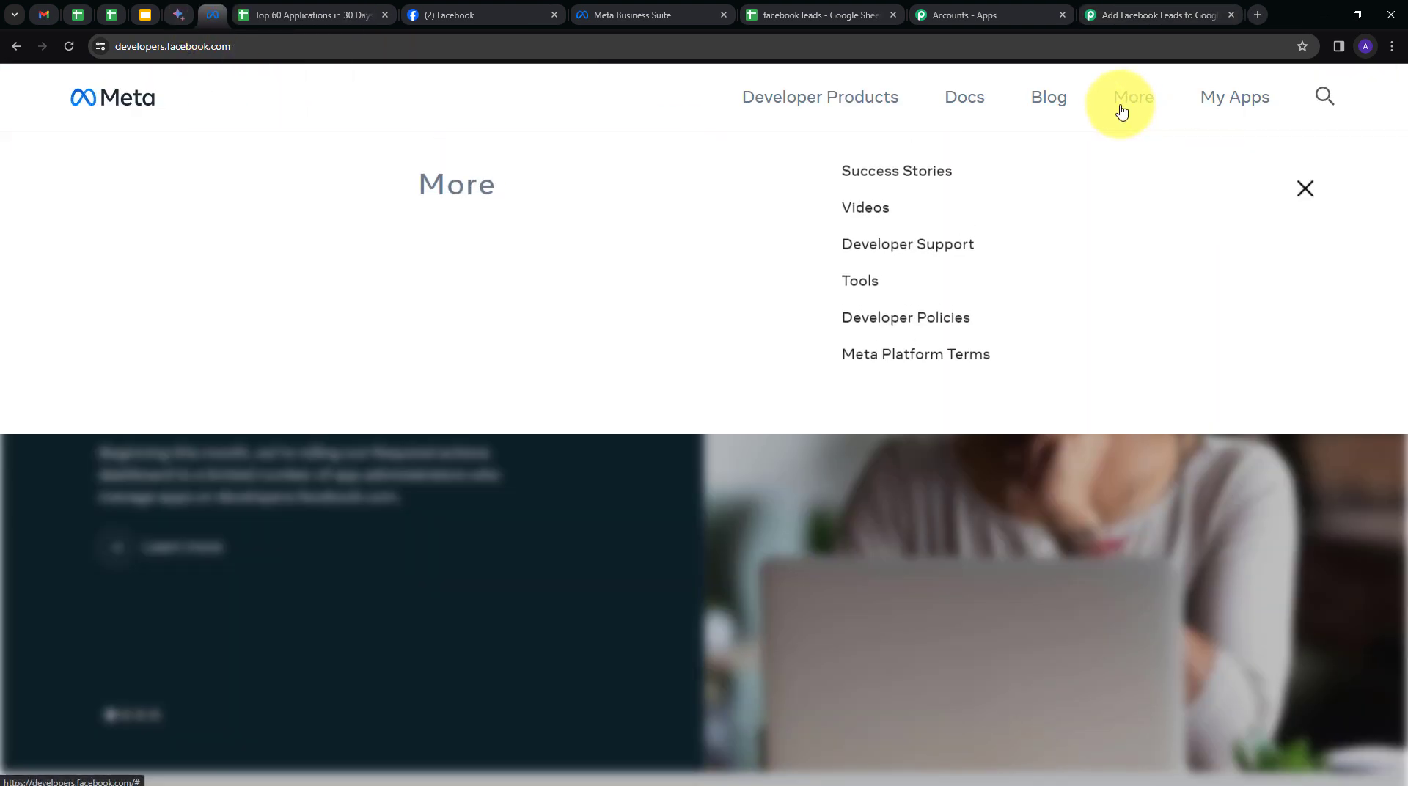
pyautogui.click(862, 305)
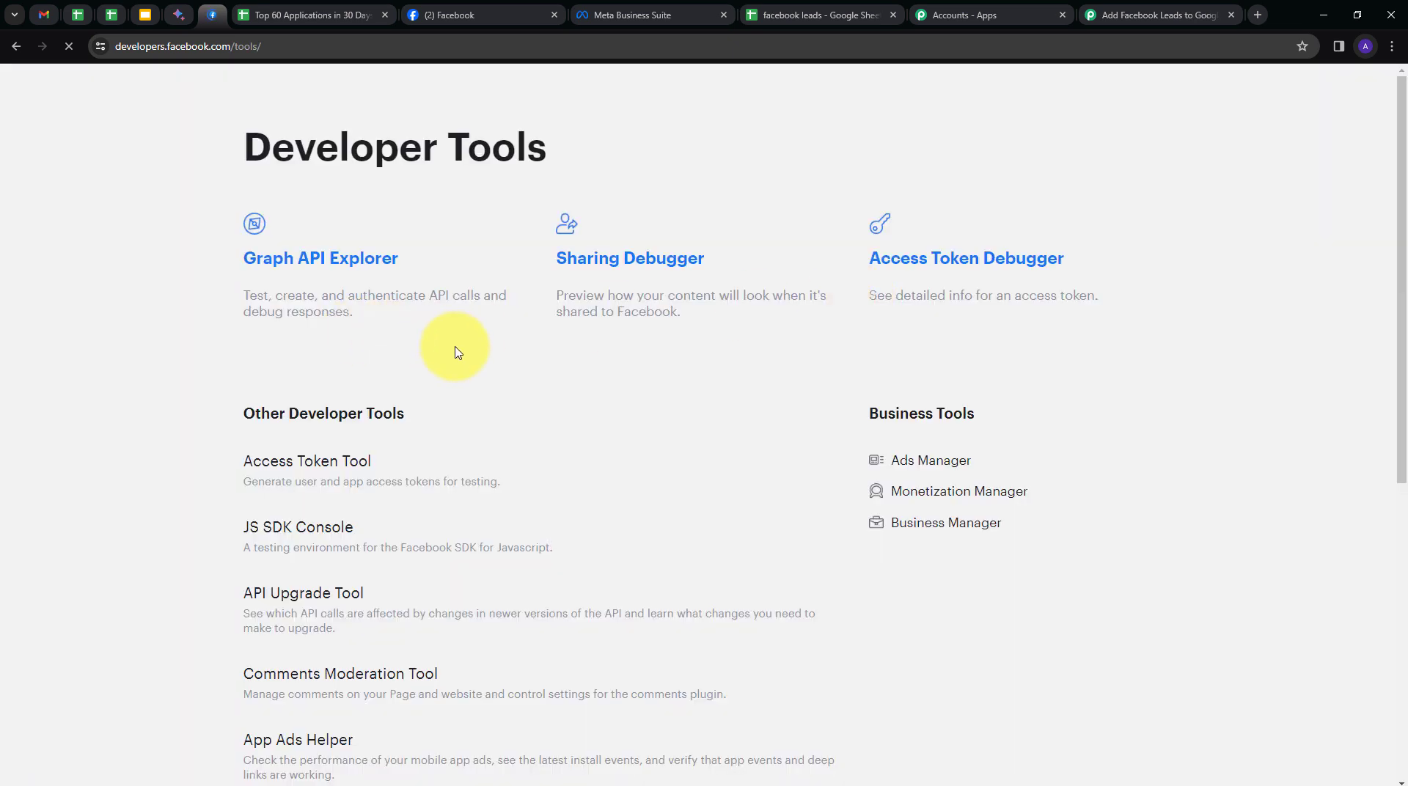
pyautogui.scroll(-4, 456, 354)
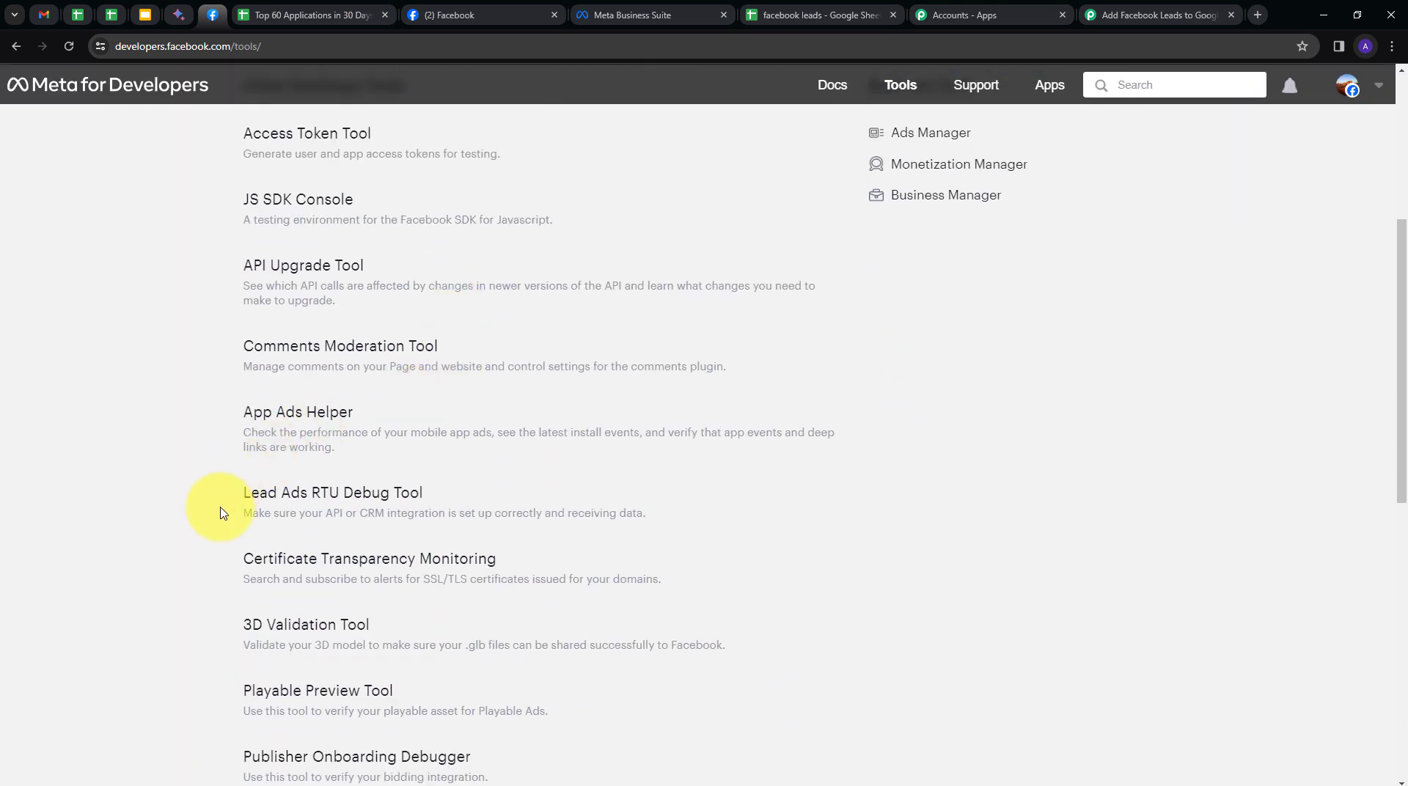
pyautogui.click(334, 492)
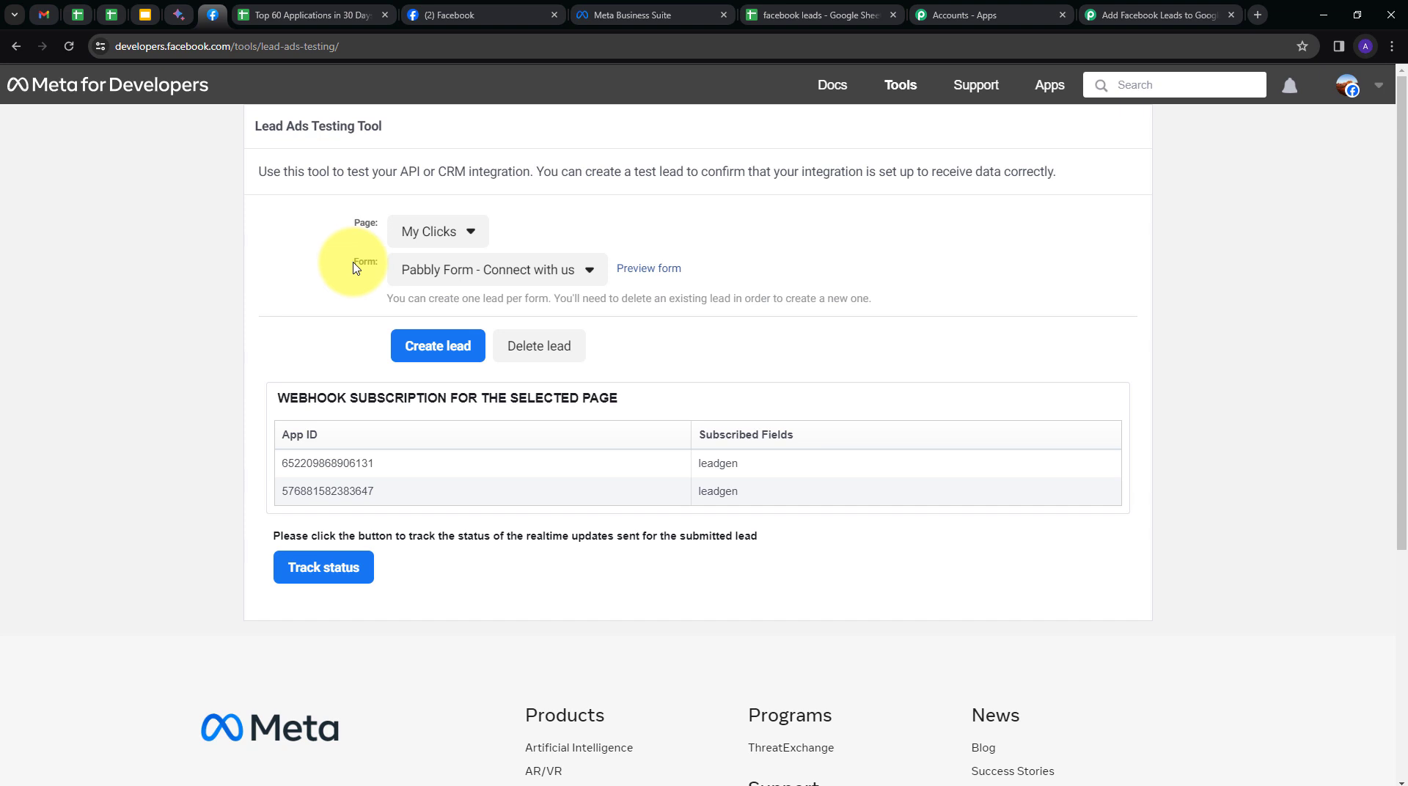
pyautogui.click(473, 233)
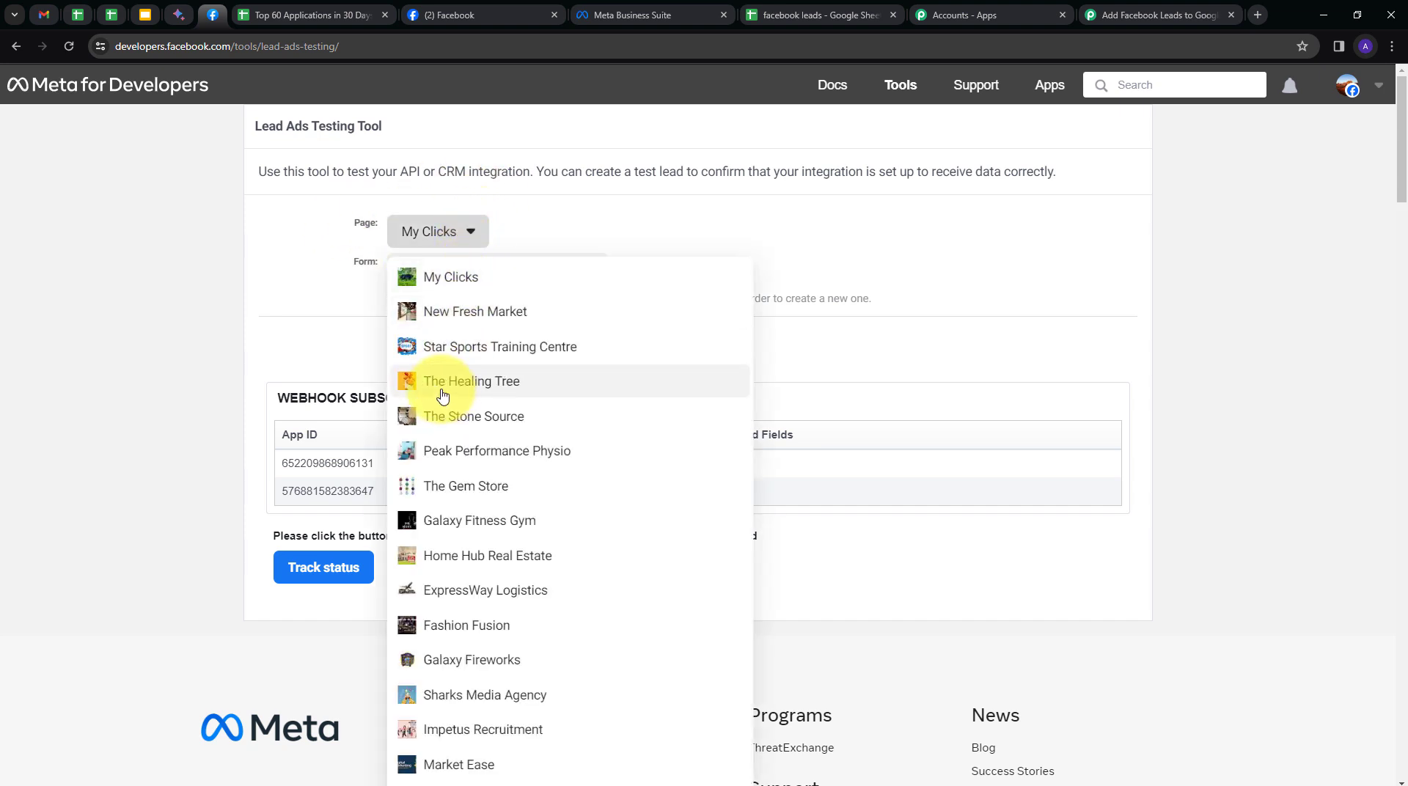
pyautogui.click(491, 389)
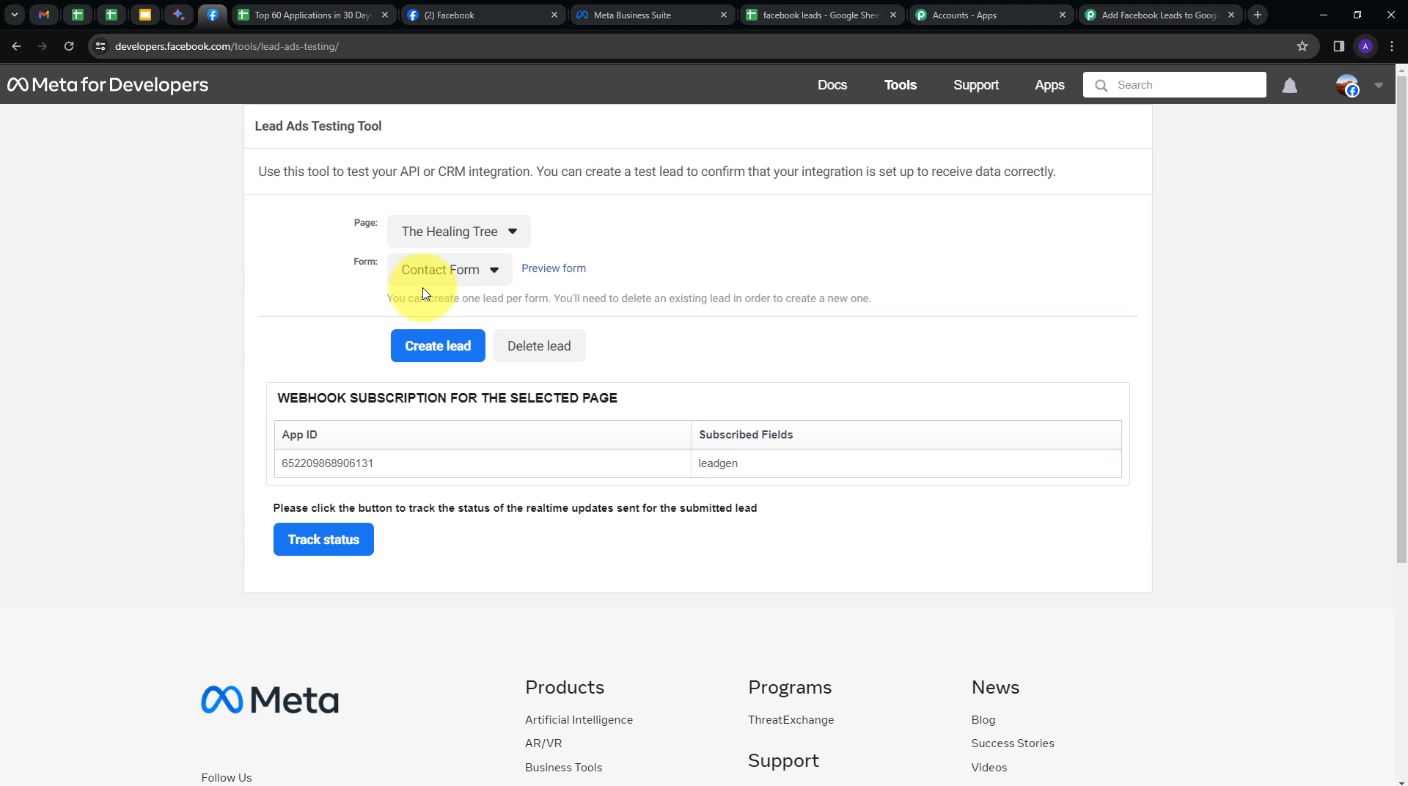
# Fill the Contact Form preview with a test e-mail, full name and phone number, submit it, and return to Pabbly.
pyautogui.click(561, 271)
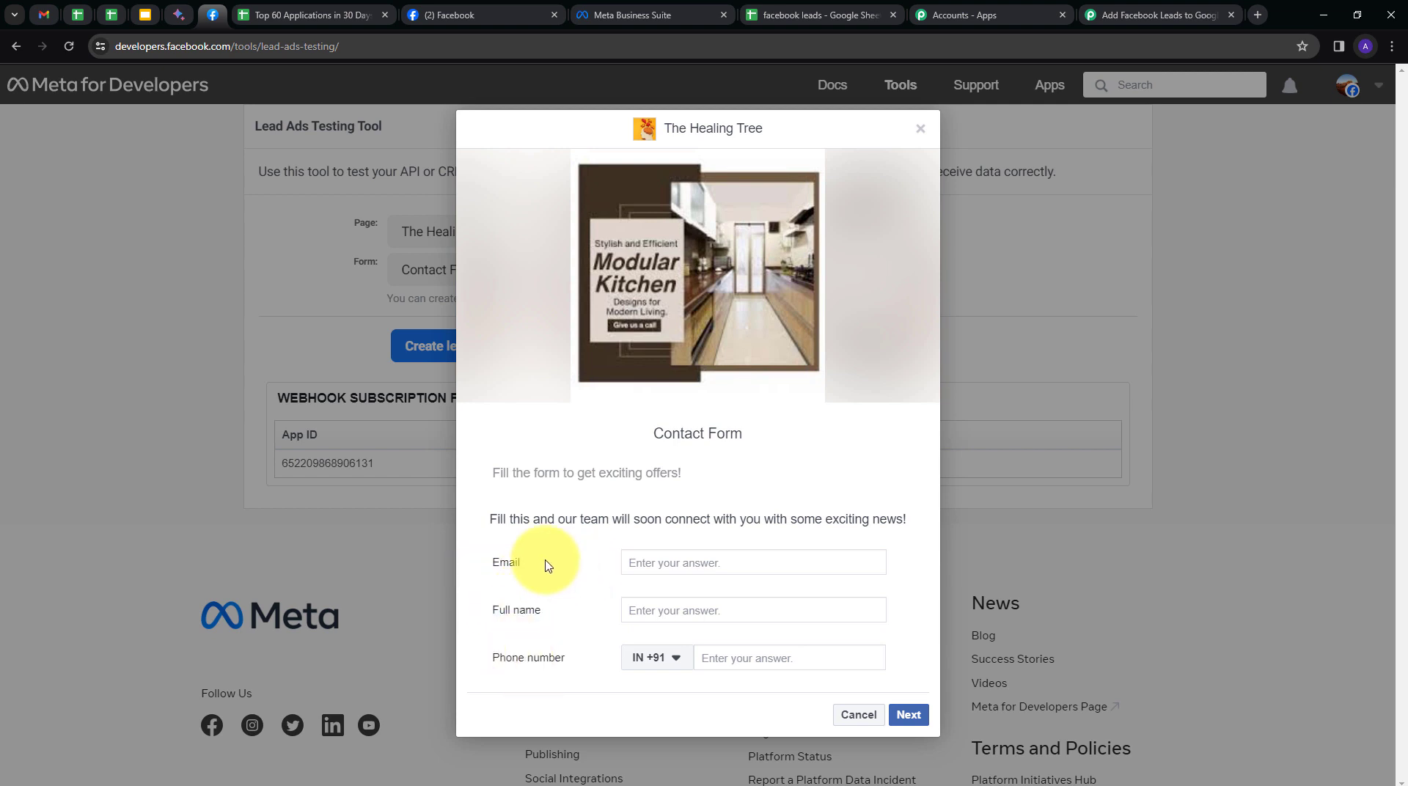
pyautogui.click(700, 567)
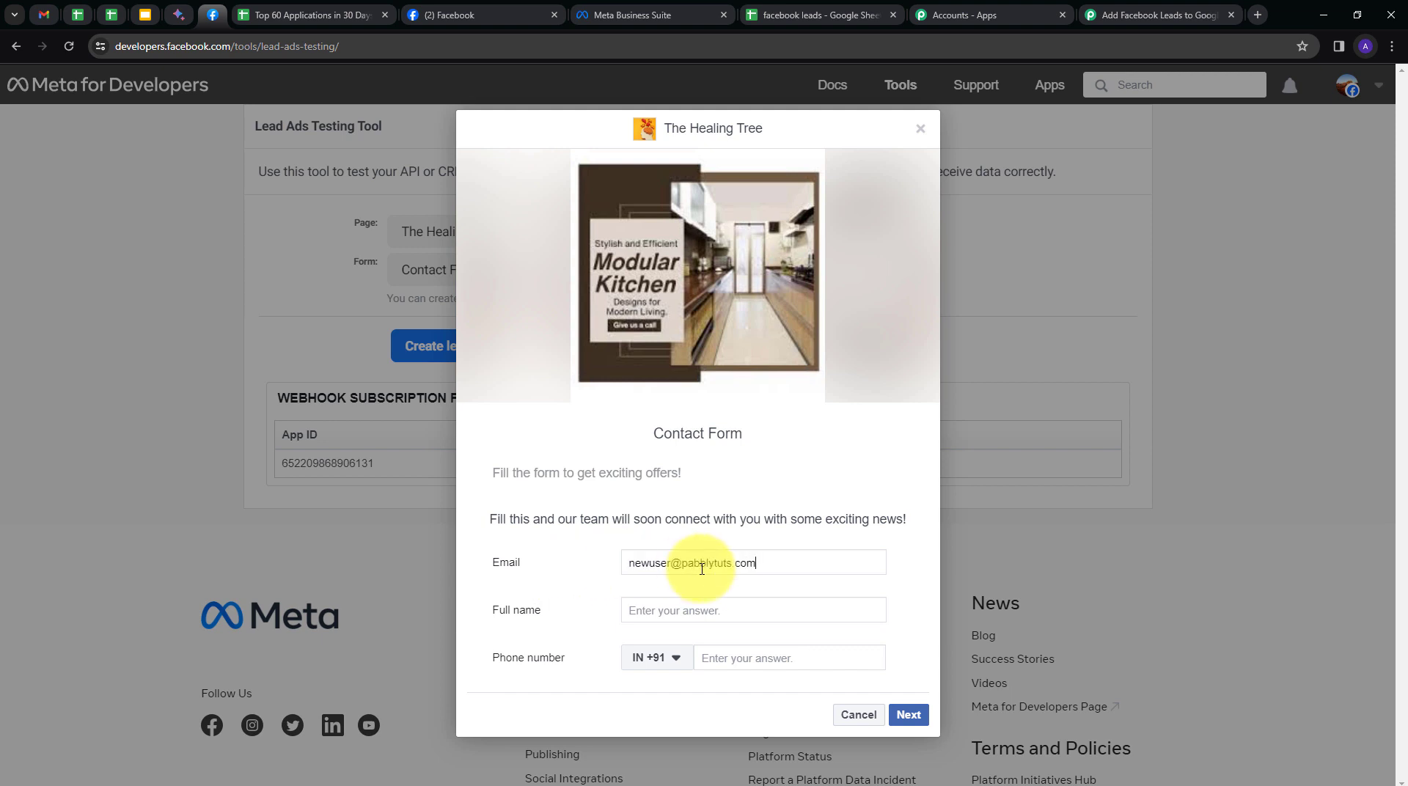
pyautogui.press('Tab')
pyautogui.write('New User')
pyautogui.press('Tab')
pyautogui.press('Tab')
pyautogui.write('90909 09090')
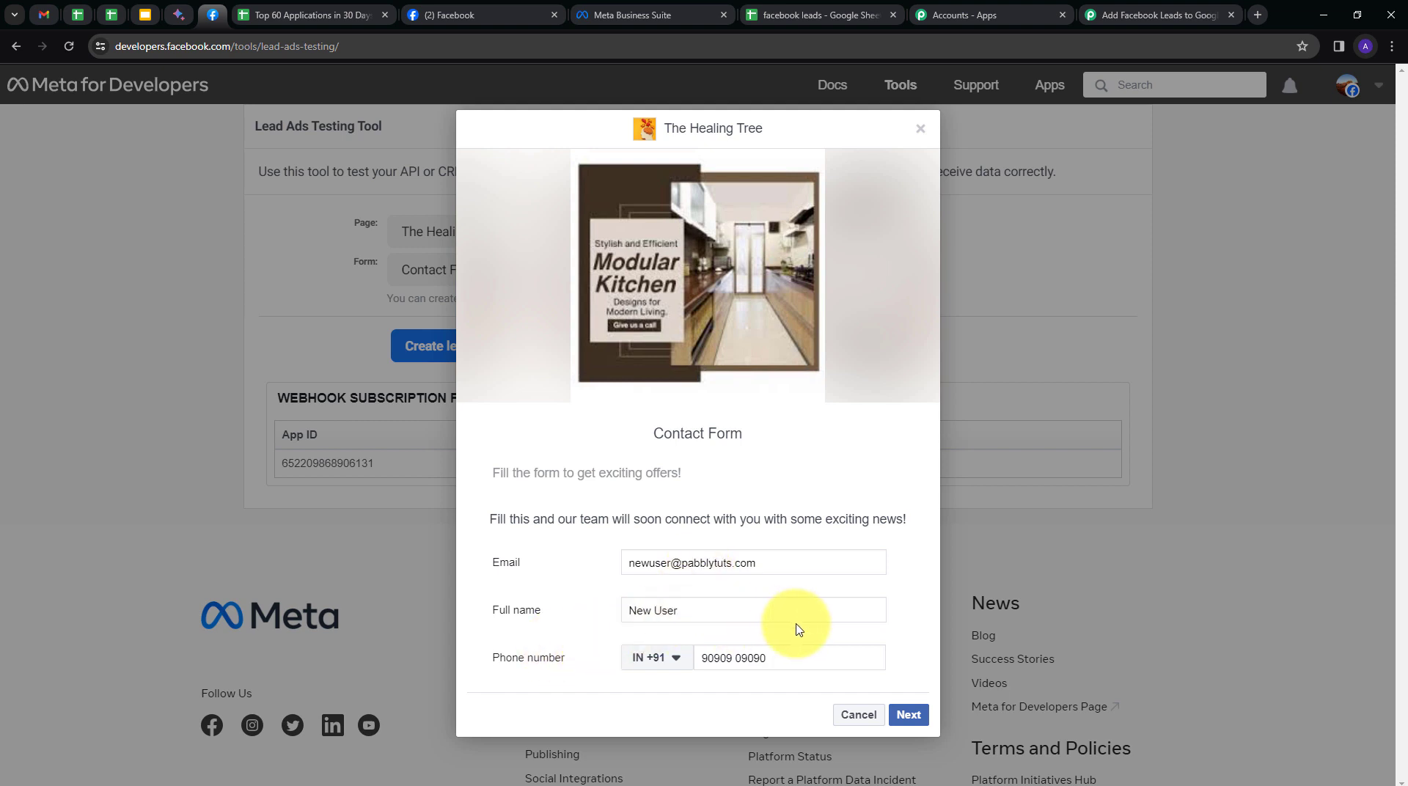
pyautogui.click(908, 714)
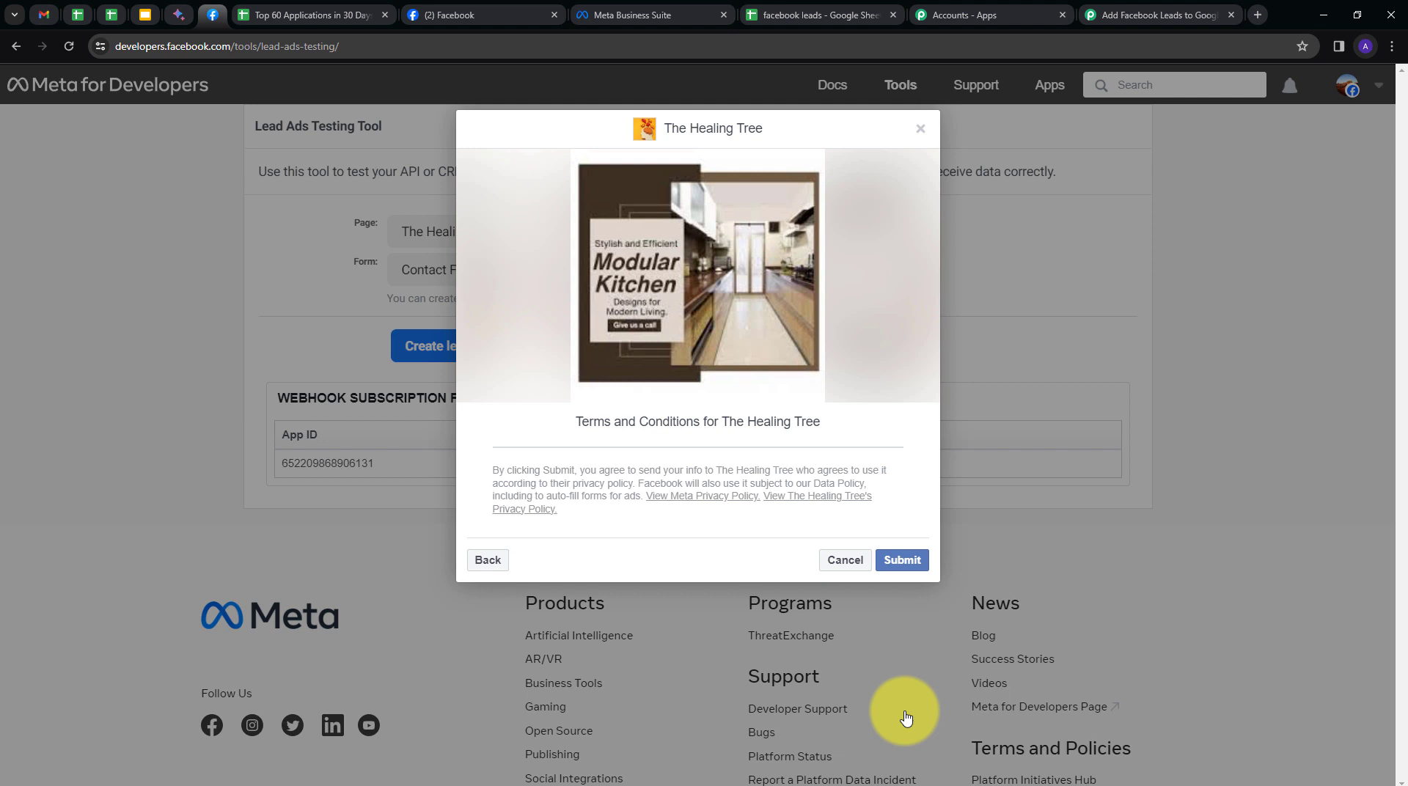
pyautogui.click(902, 560)
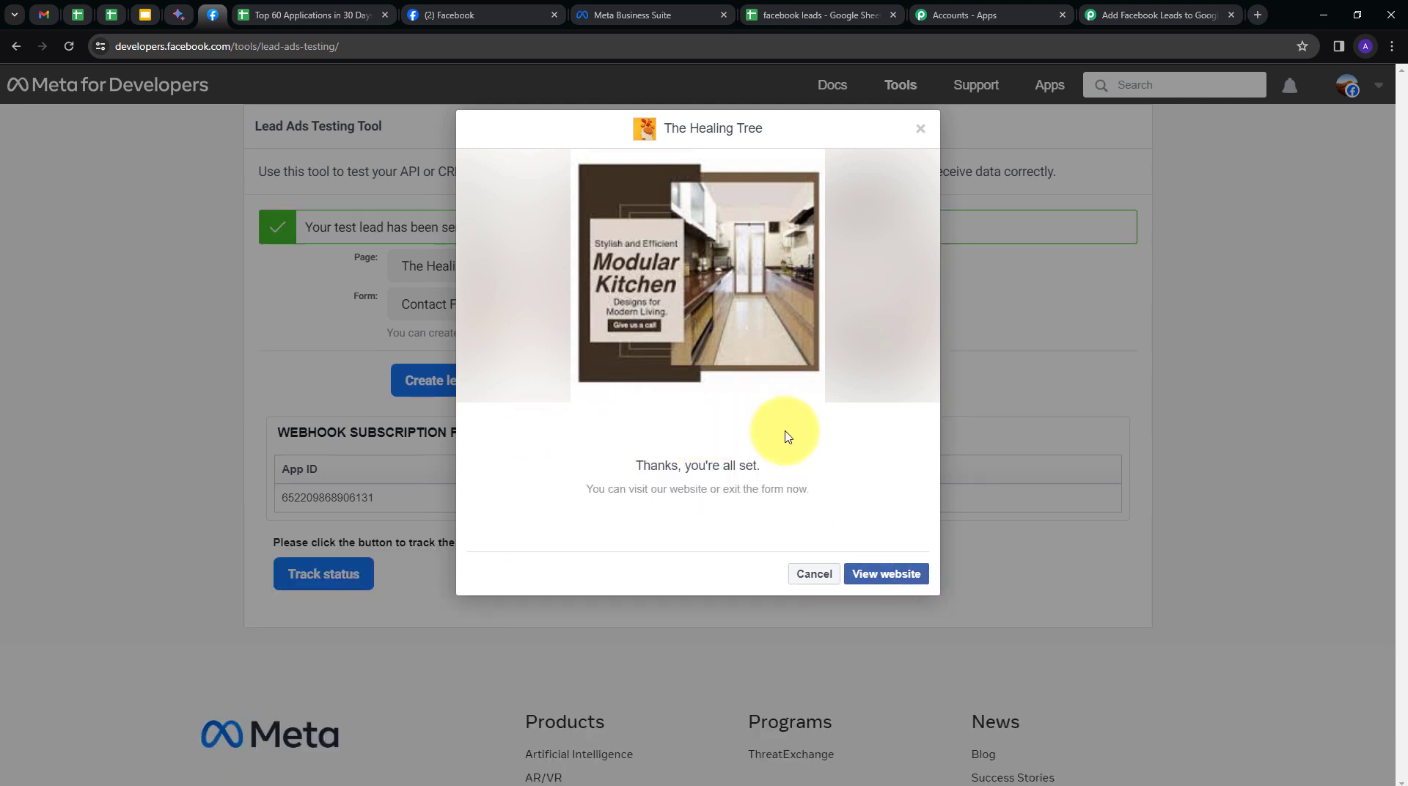
pyautogui.click(1174, 16)
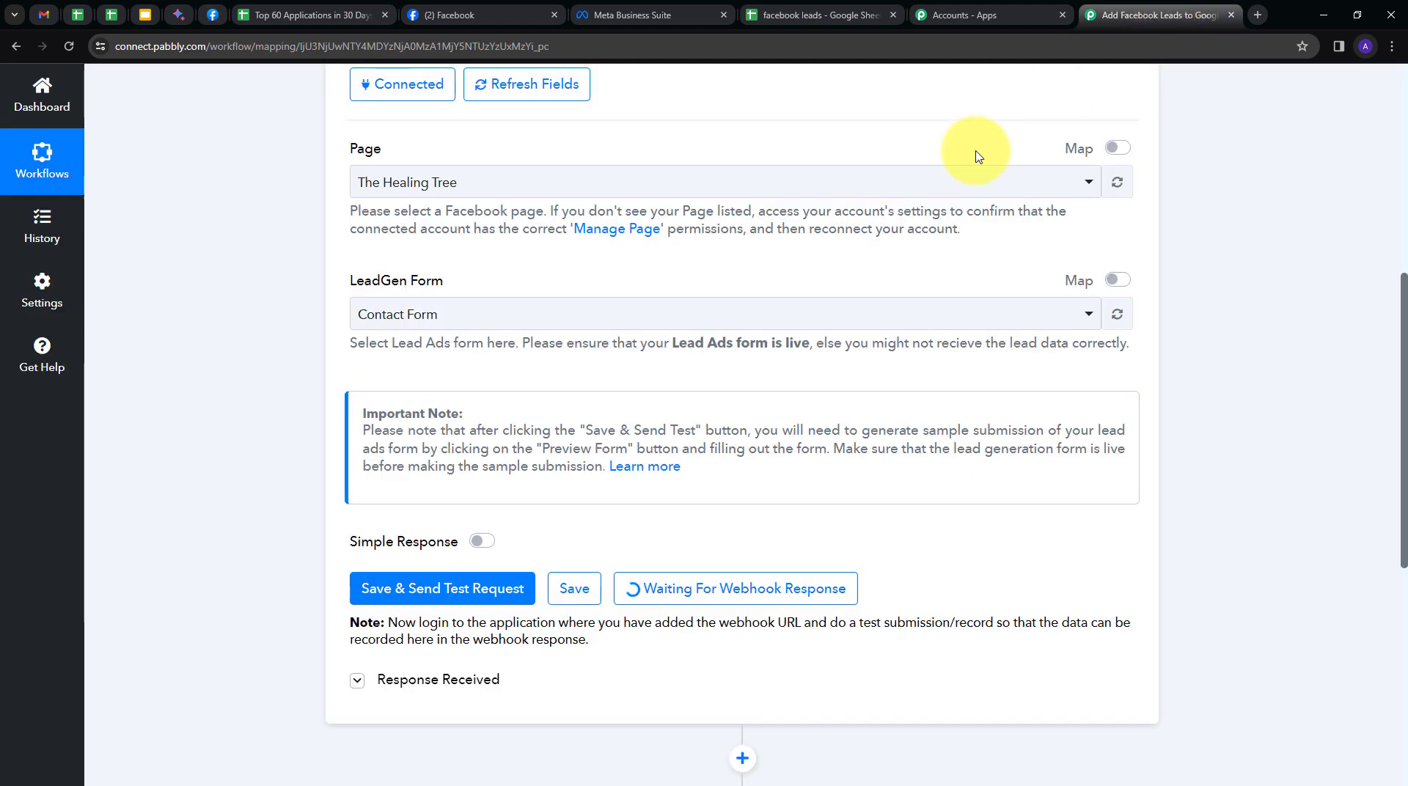
# Review the captured lead's email and full name in Response A, then scroll to the action step.
pyautogui.scroll(-4, 992, 412)
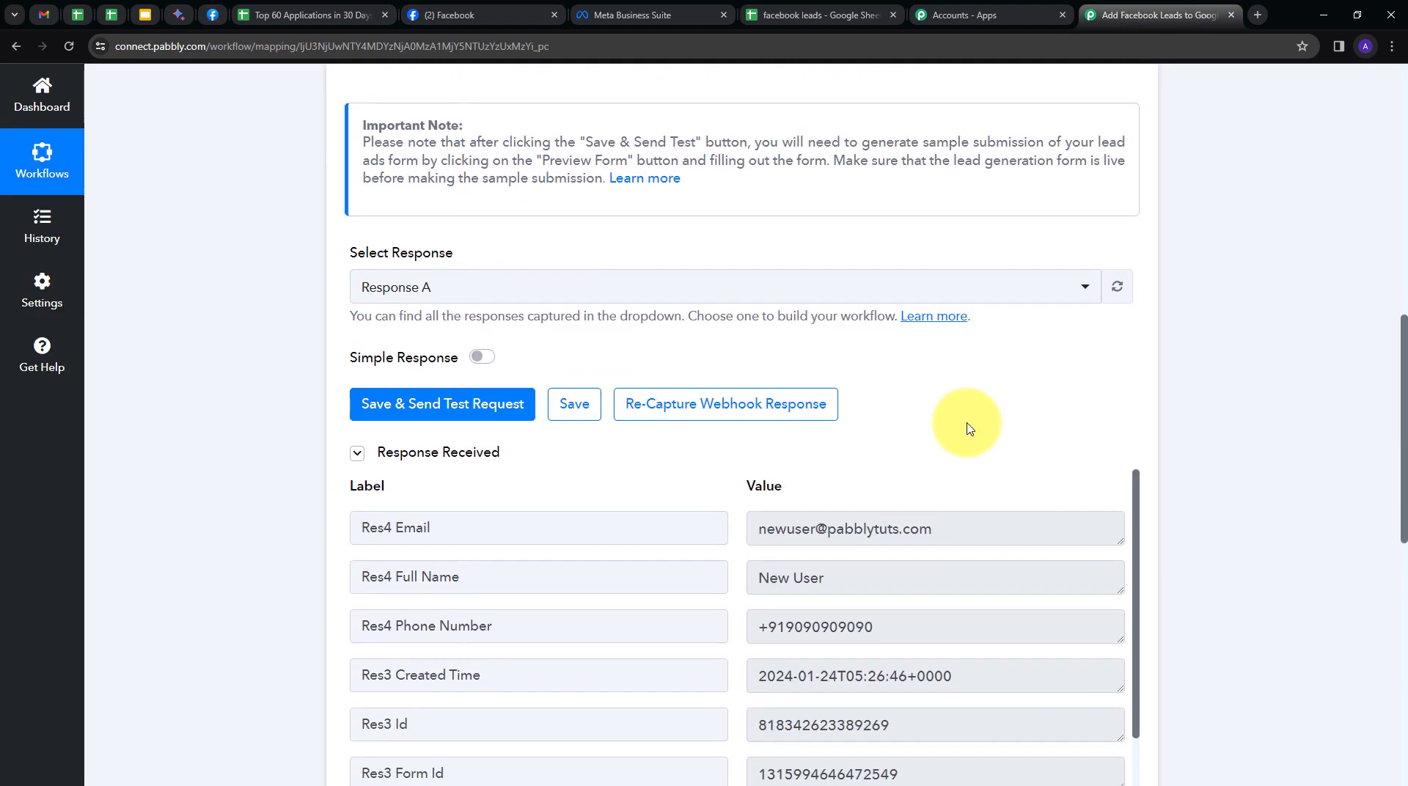
pyautogui.scroll(-2, 192, 488)
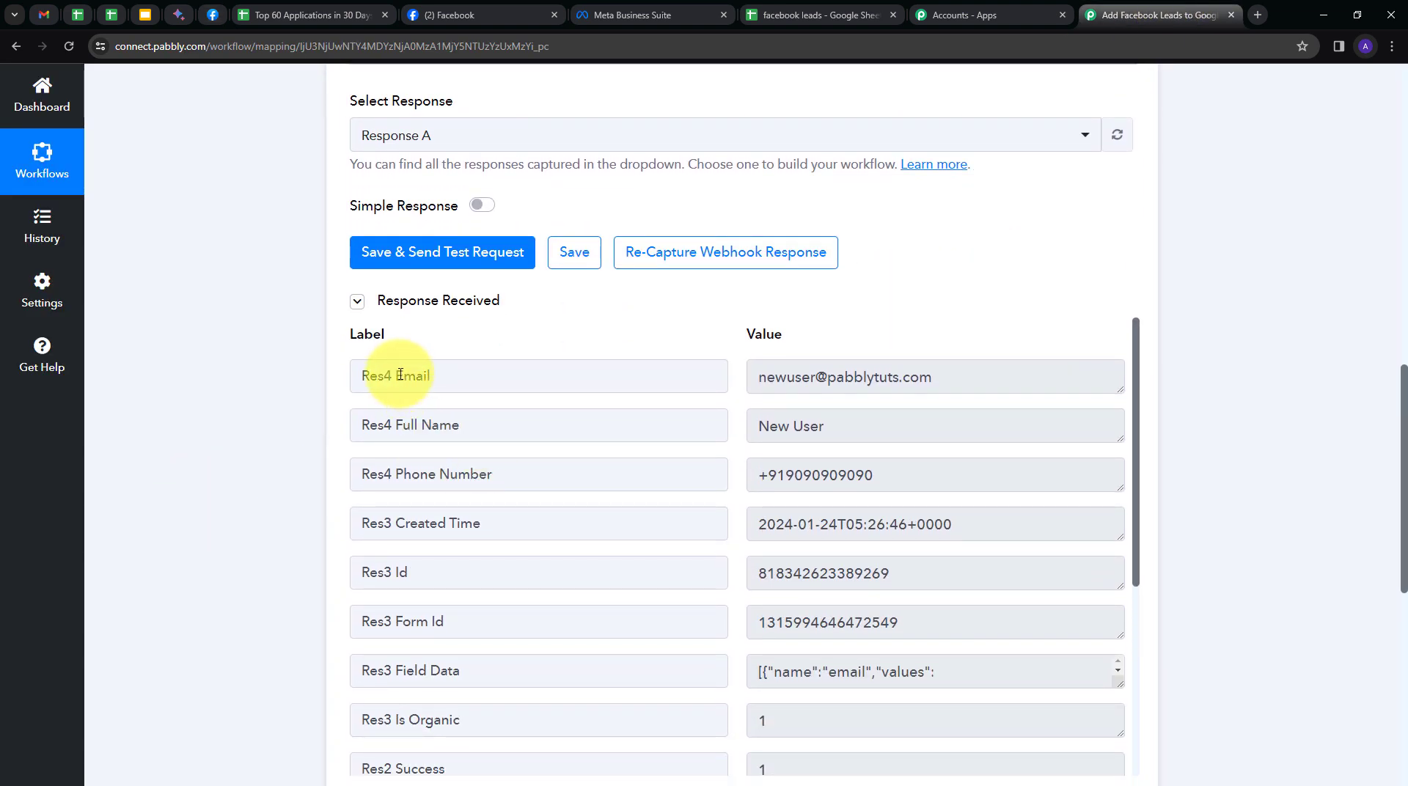
pyautogui.doubleClick(772, 372)
pyautogui.moveTo(773, 372); pyautogui.dragTo(1000, 380)
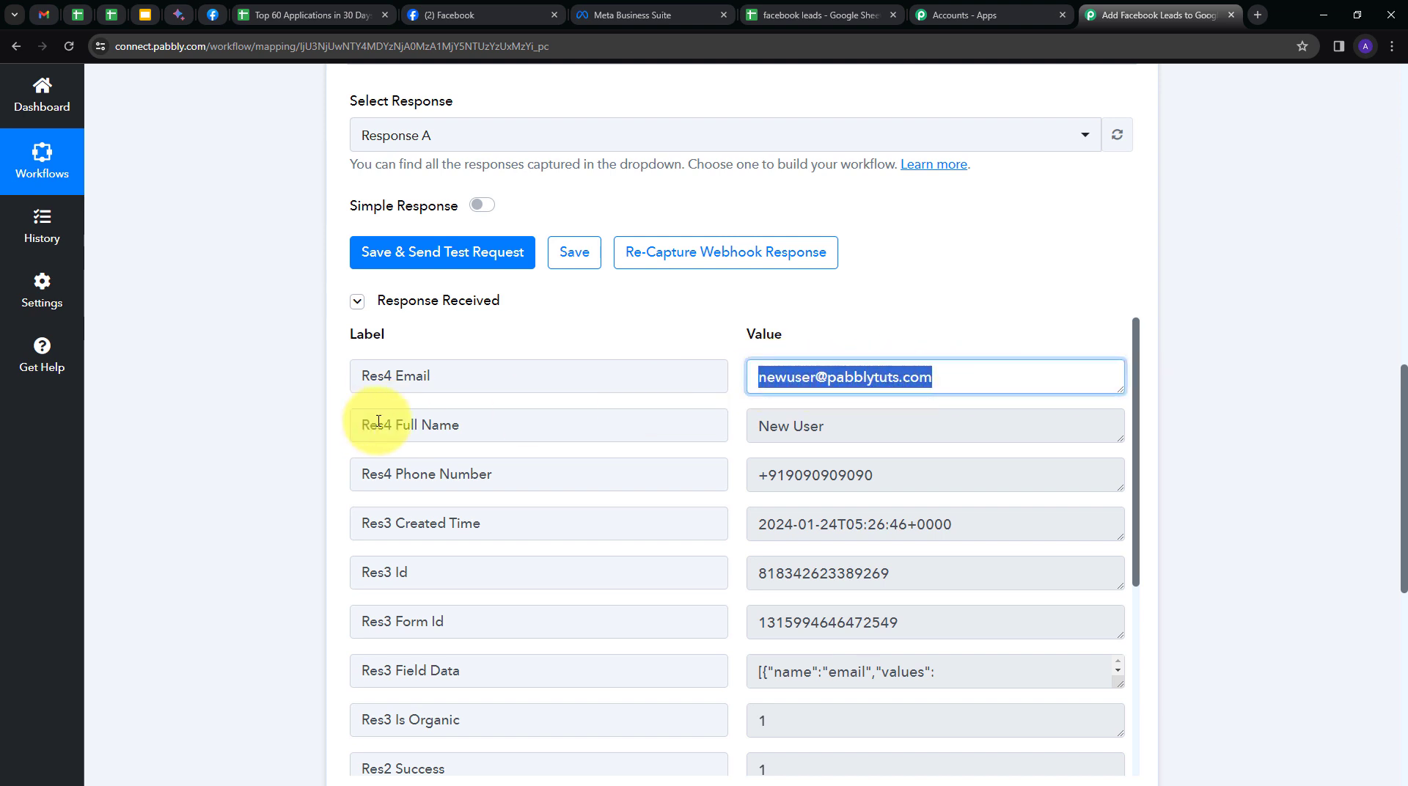
pyautogui.doubleClick(767, 426)
pyautogui.moveTo(766, 426); pyautogui.dragTo(851, 426)
pyautogui.click(751, 439)
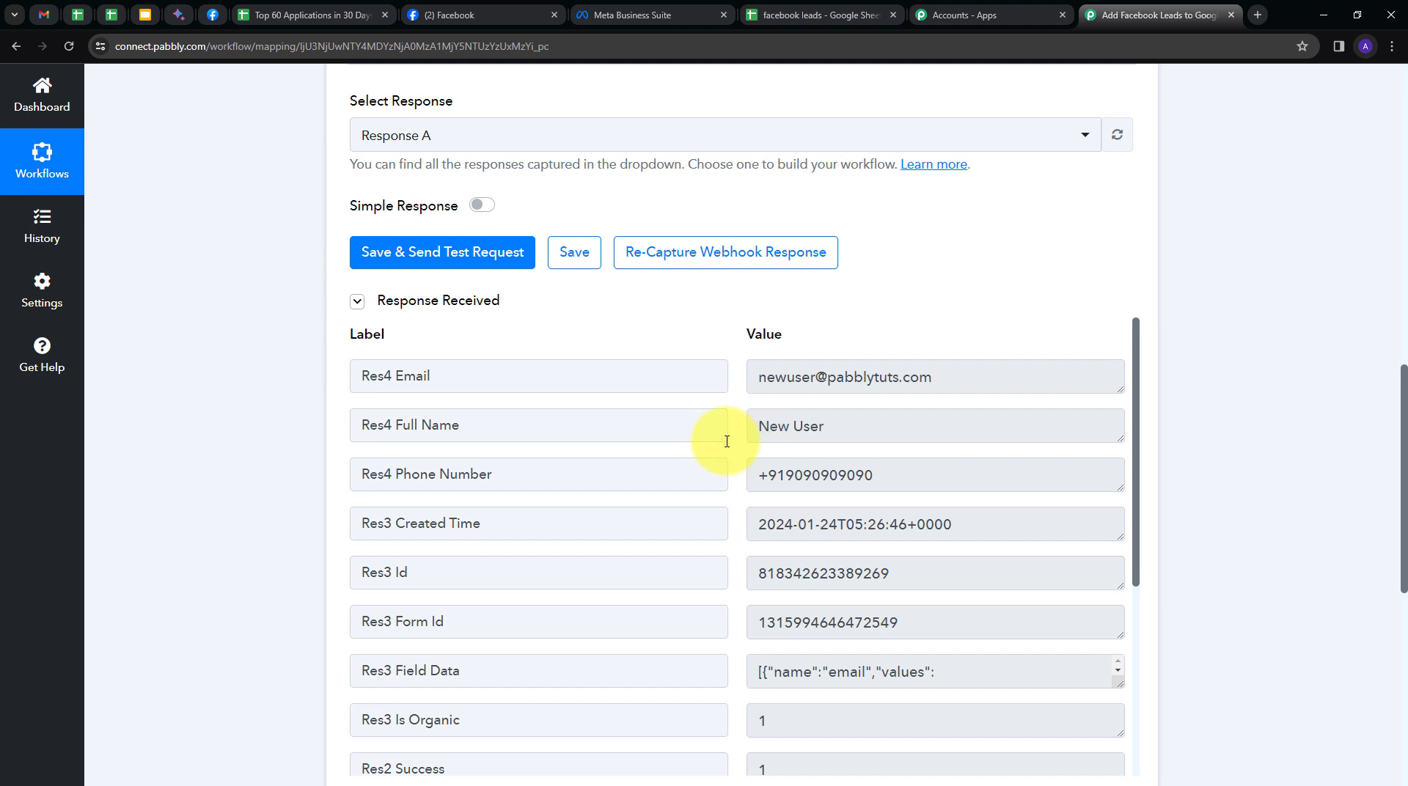
pyautogui.scroll(-1, 1063, 434)
pyautogui.scroll(-6, 1063, 434)
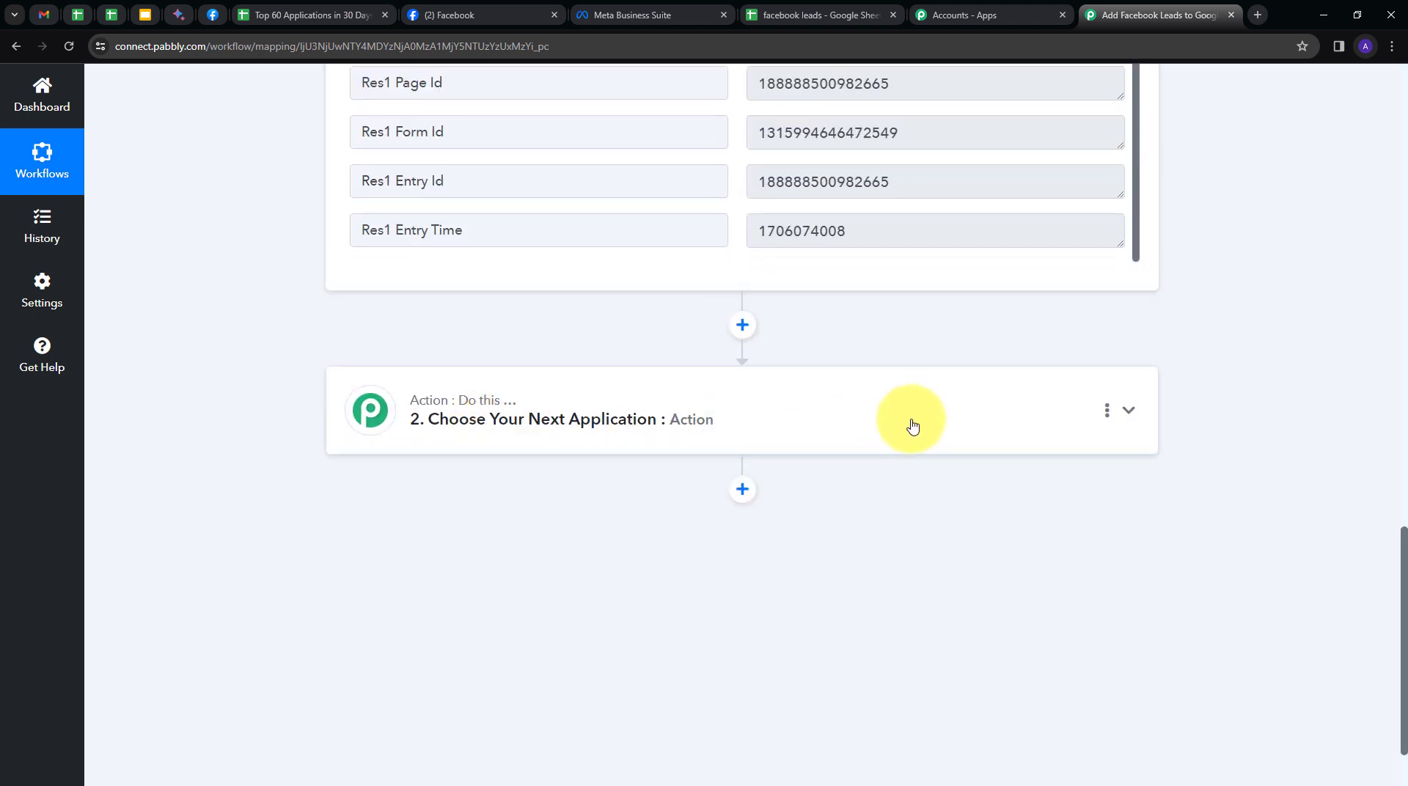
# Set the second step to Google Sheets with the Add New Row action event, then begin connecting an account.
pyautogui.click(912, 425)
pyautogui.click(433, 380)
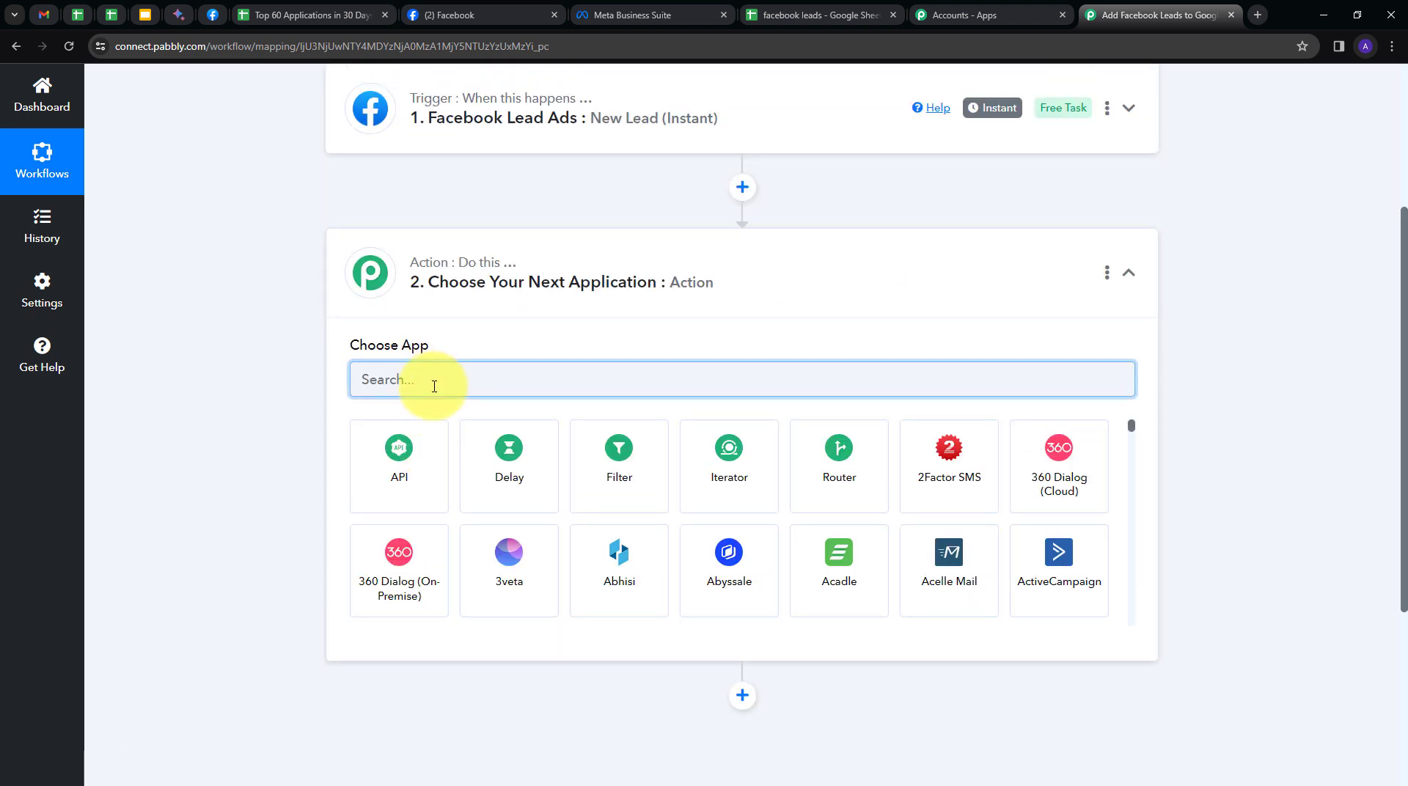
pyautogui.write('googl')
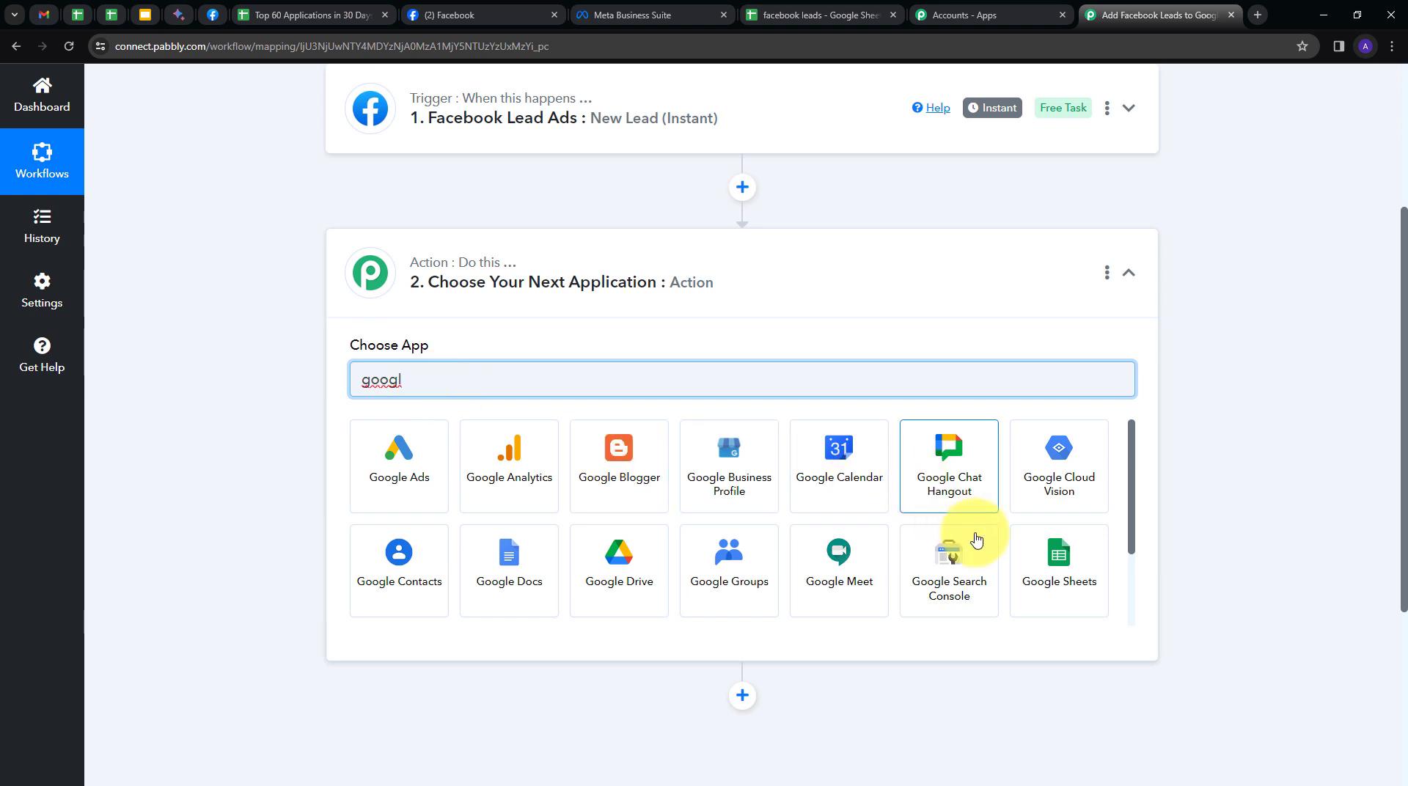
pyautogui.click(1055, 562)
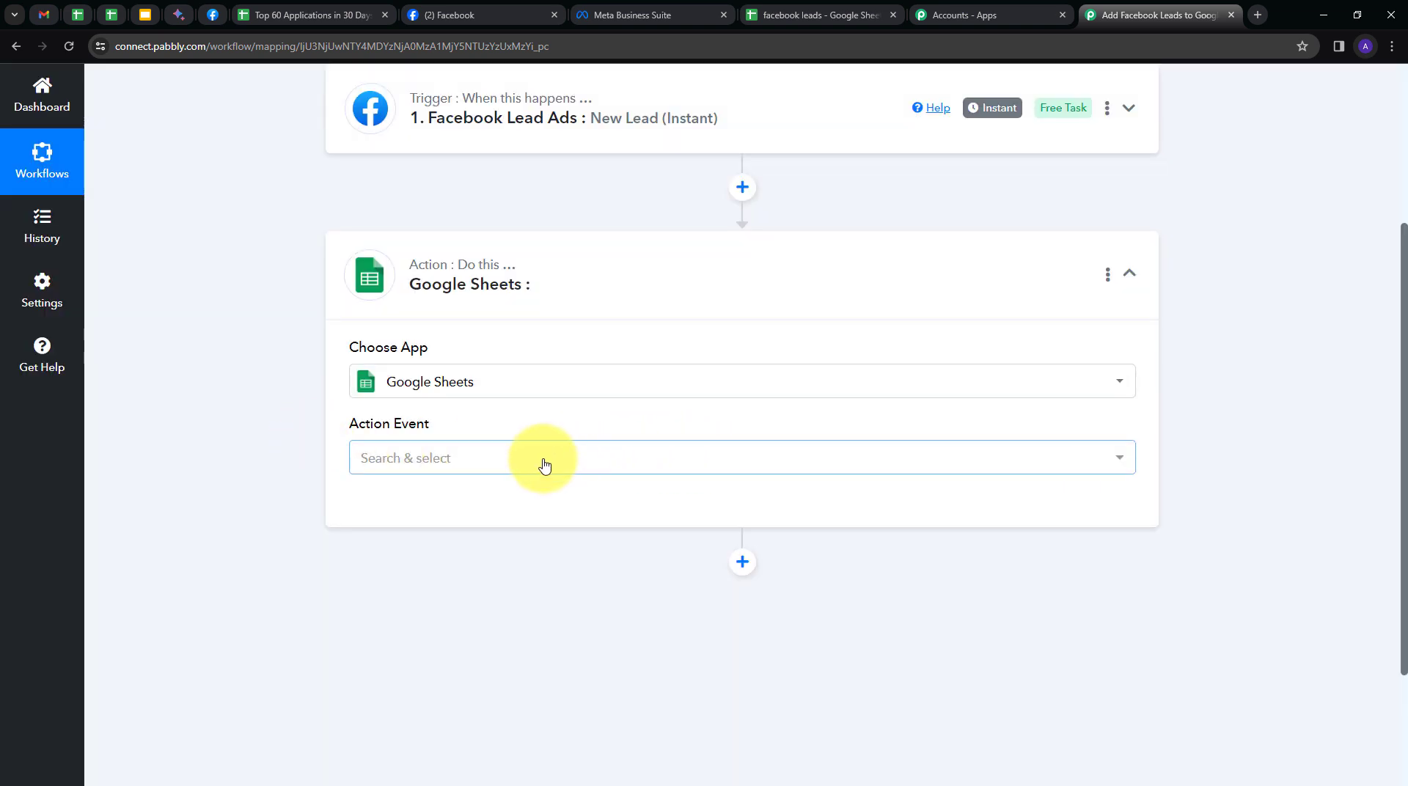
pyautogui.click(623, 459)
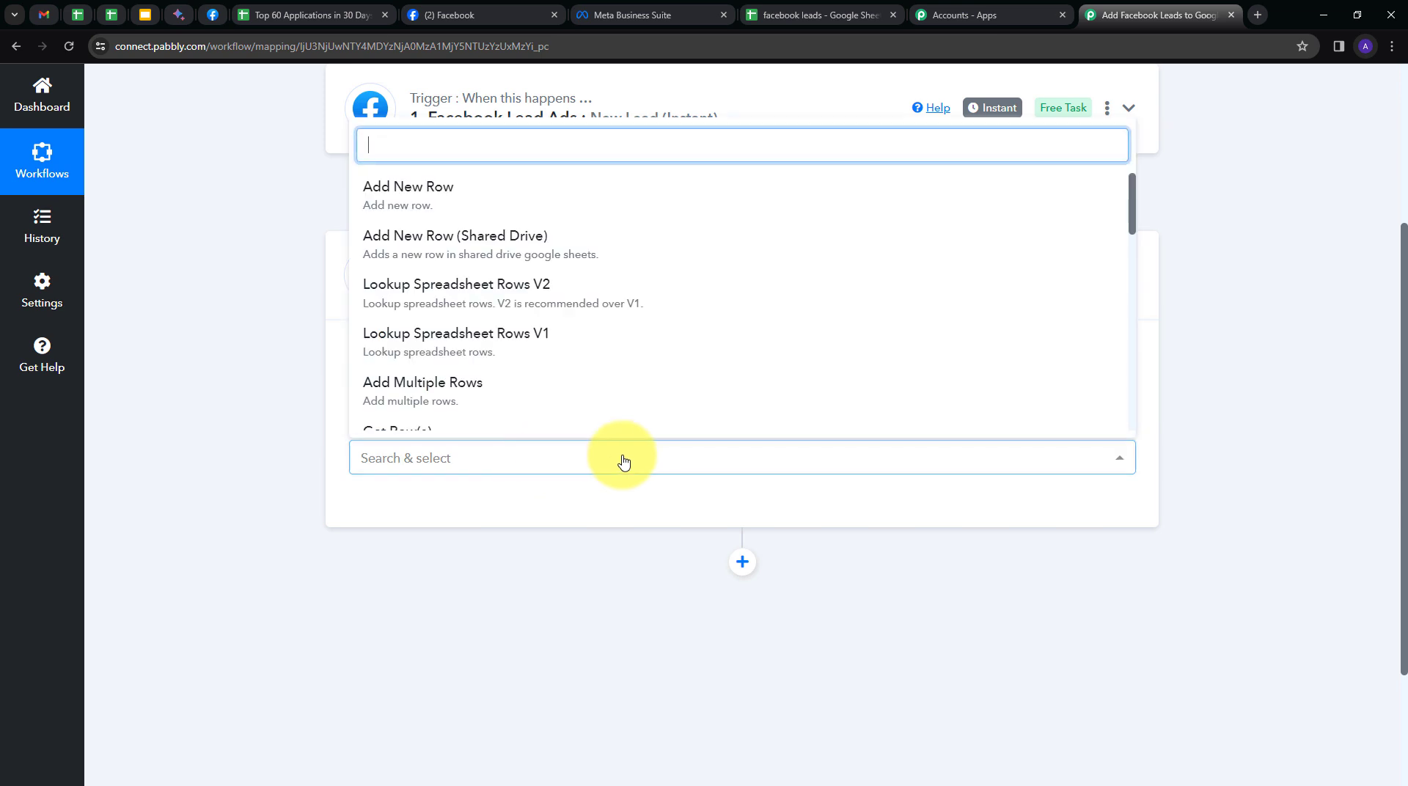
pyautogui.click(428, 210)
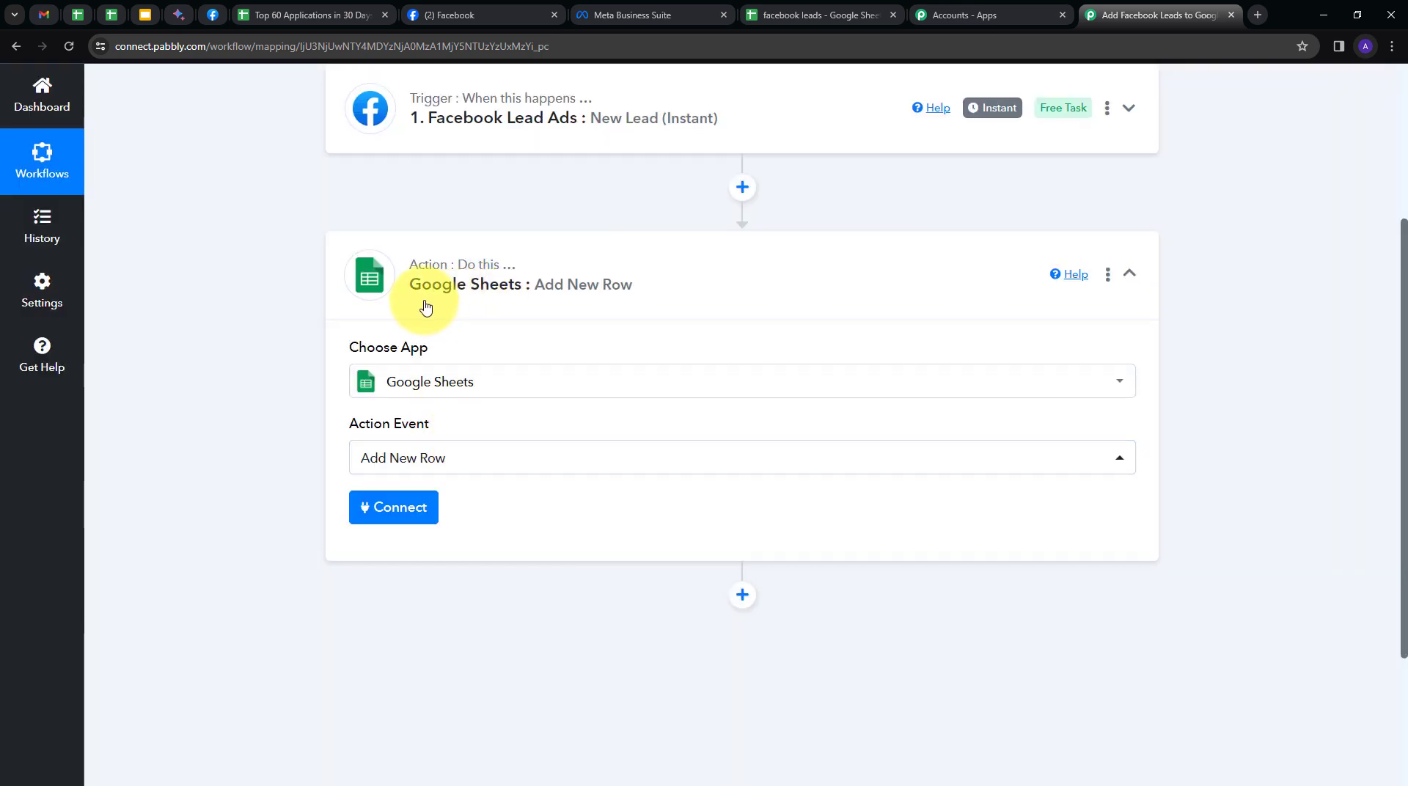
pyautogui.click(393, 517)
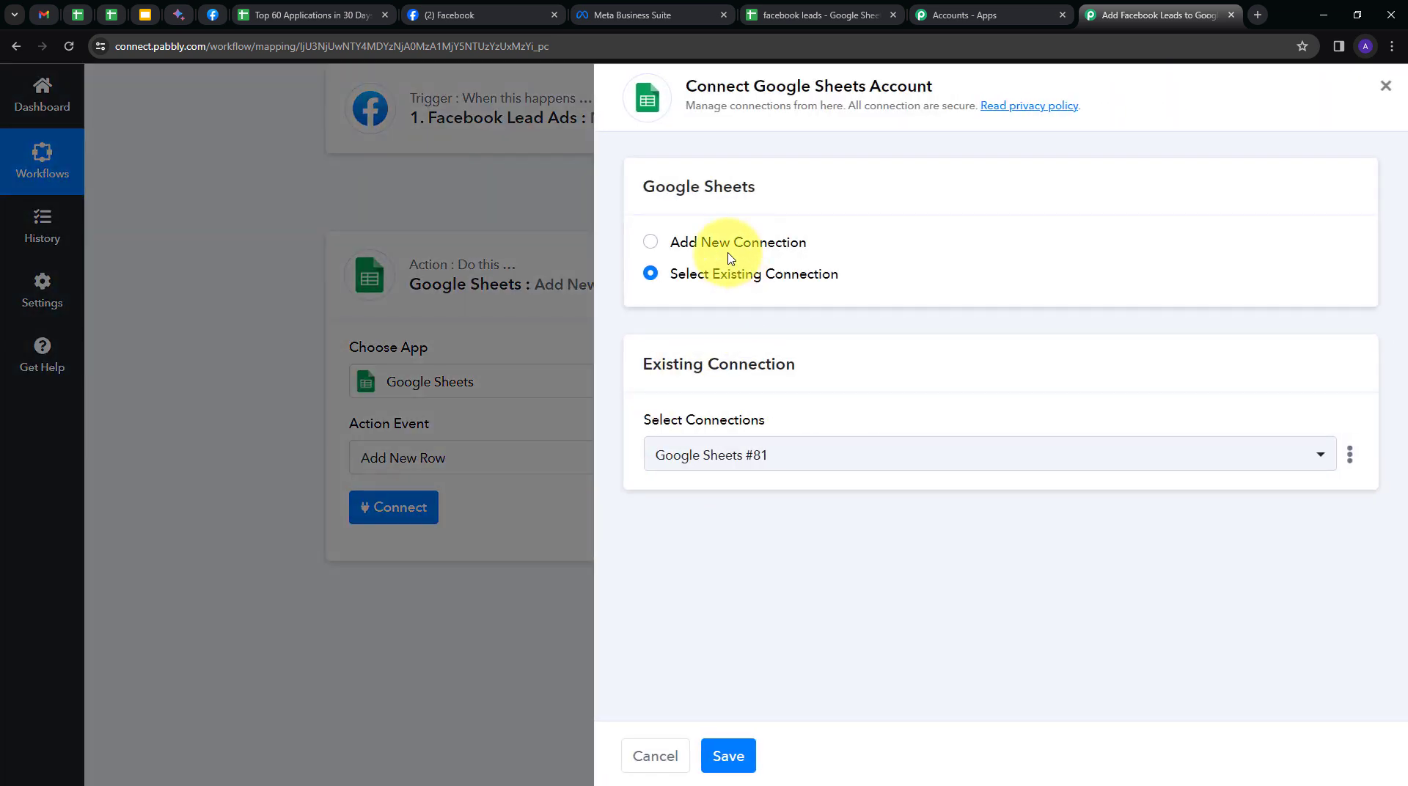
# Add a new Google Sheets connection by signing in with Google and allowing access.
pyautogui.click(722, 245)
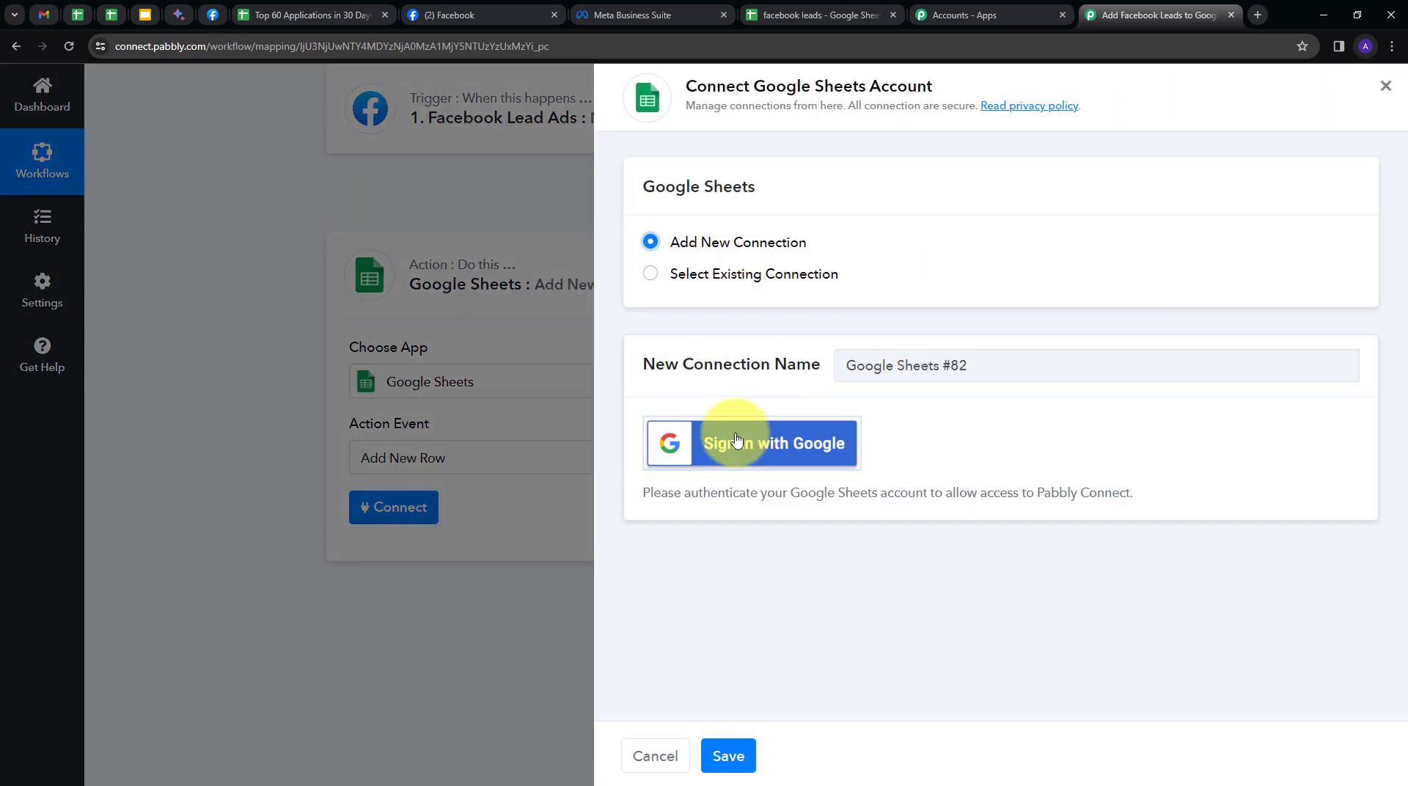
pyautogui.click(801, 443)
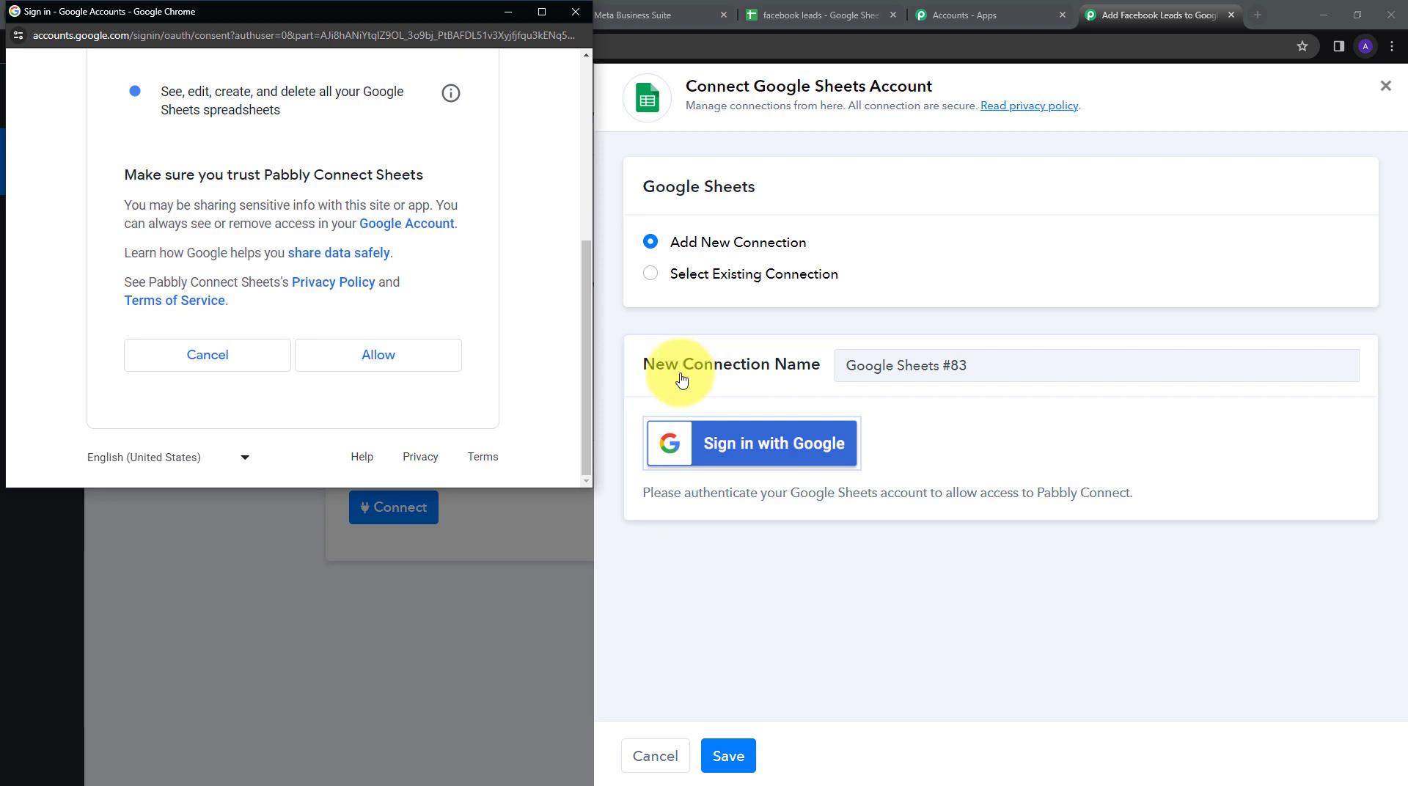
pyautogui.click(440, 365)
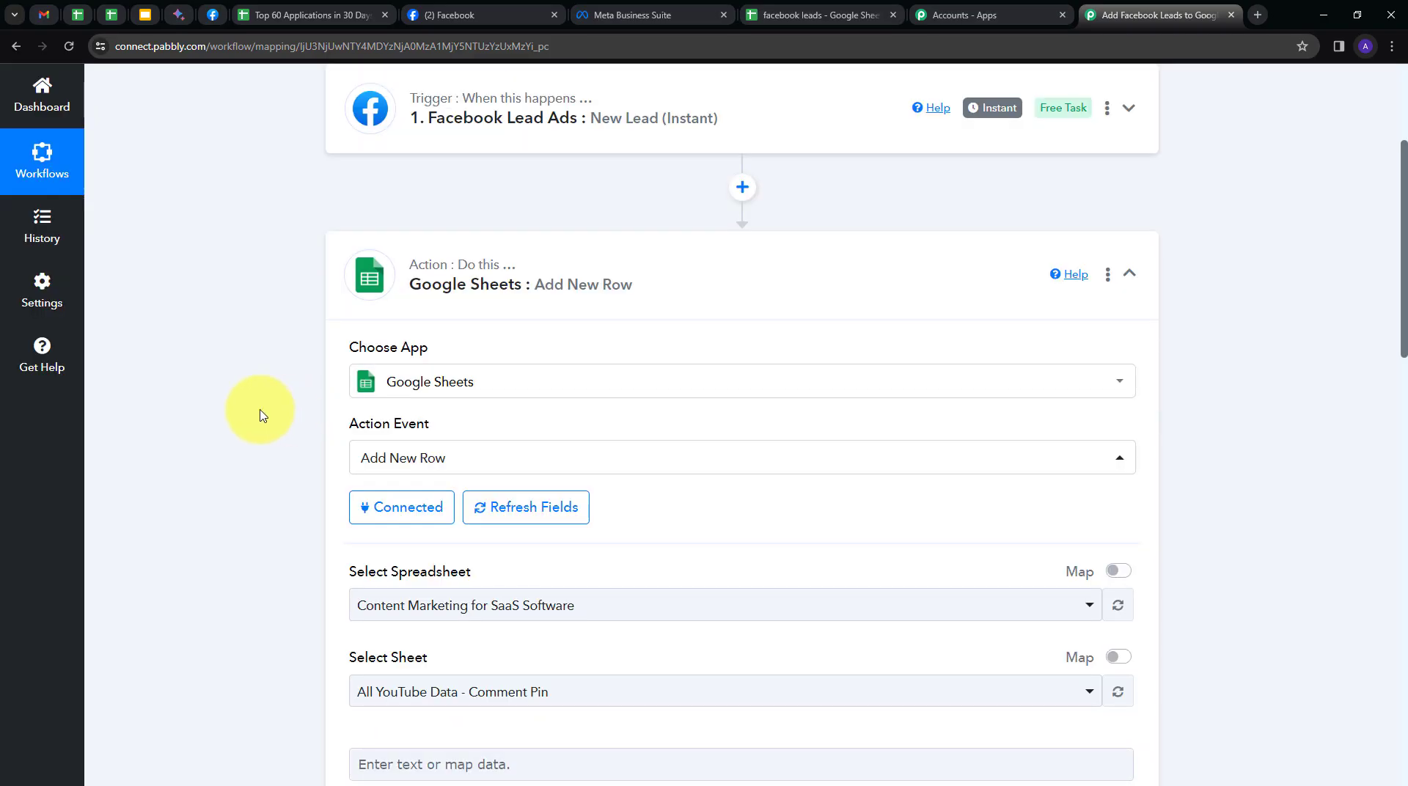
pyautogui.scroll(-5, 259, 409)
pyautogui.scroll(2, 259, 409)
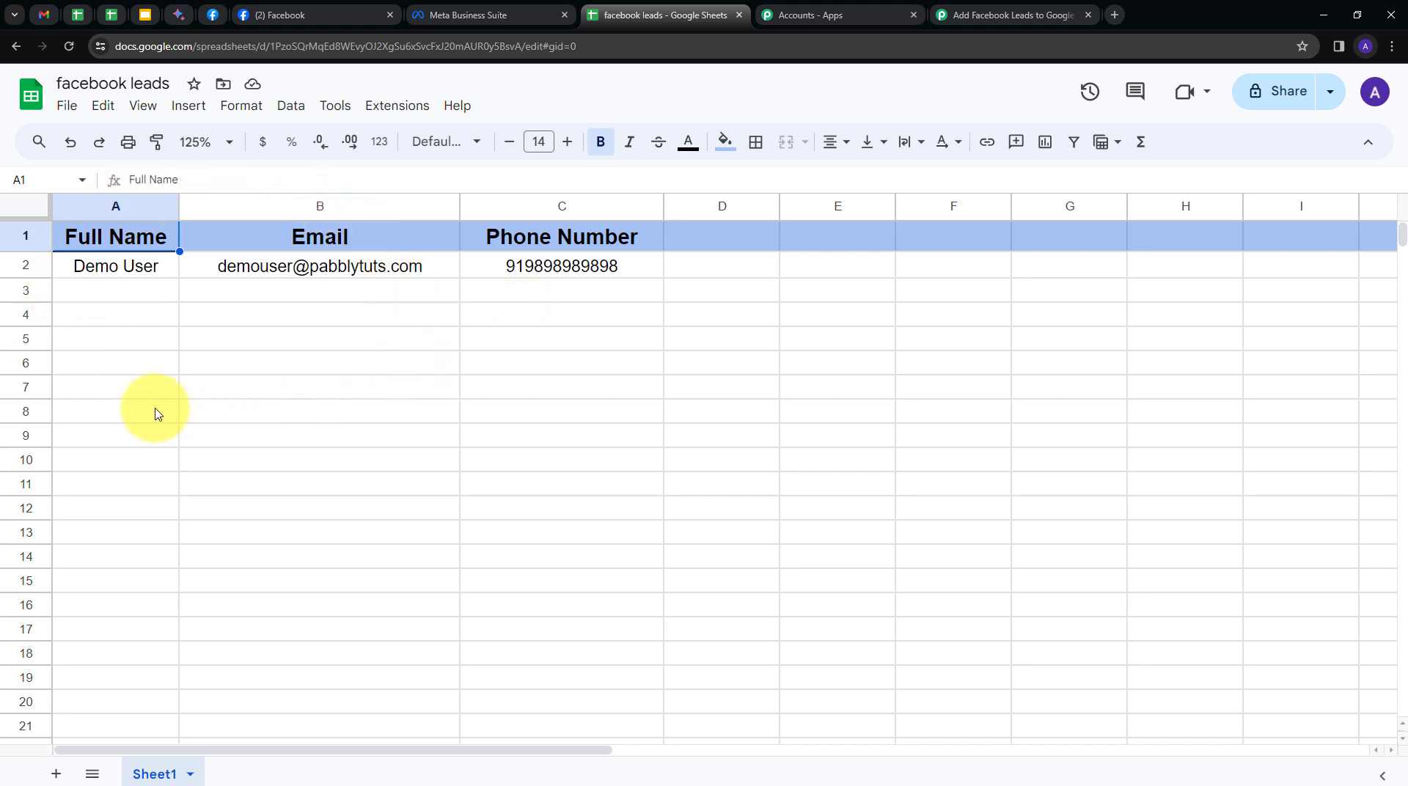
# Check the Full Name, Email and Phone Number headers, then return to the Pabbly Connect workflow.
pyautogui.click(1001, 14)
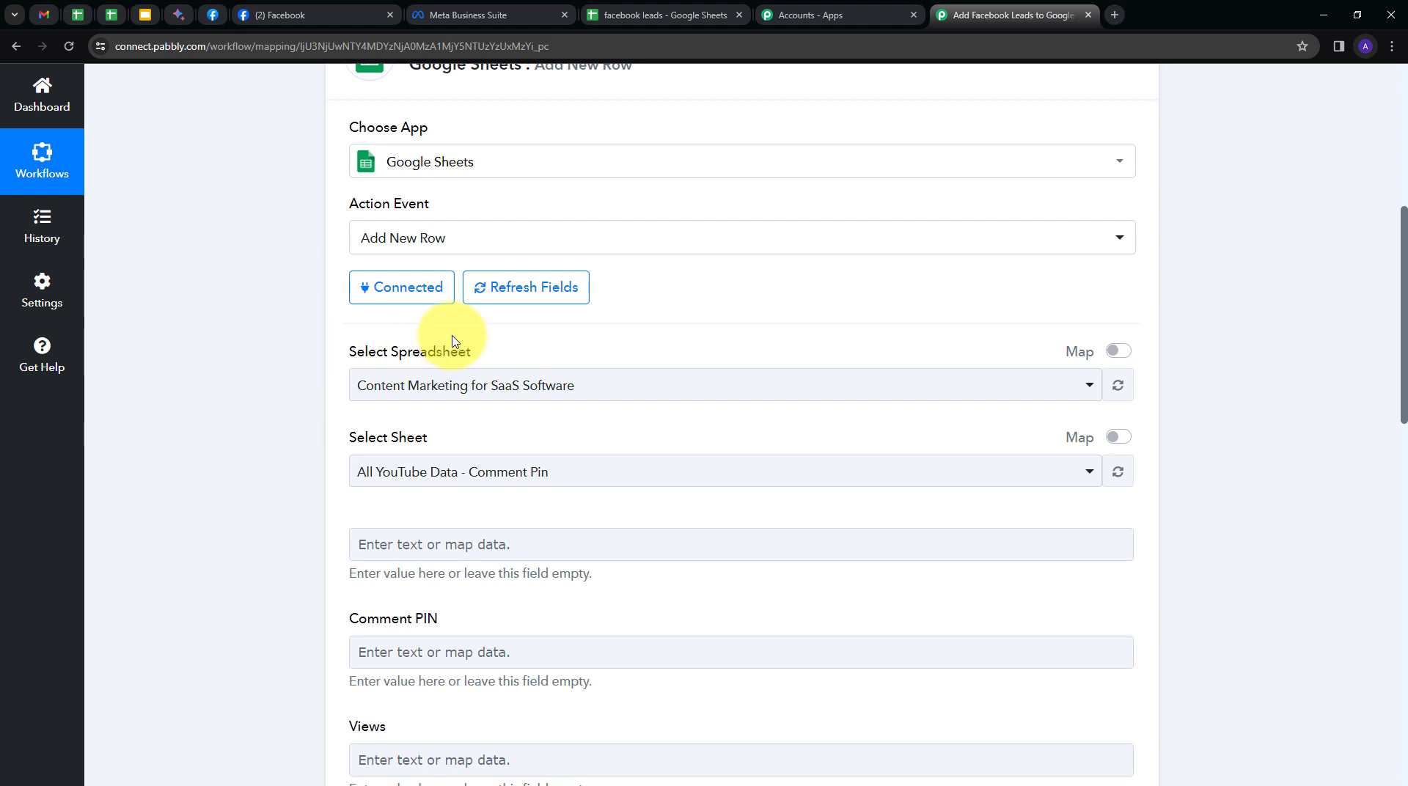
# Choose the 'facebook leads' spreadsheet so Sheet1's Full Name, Email and Phone Number fields appear.
pyautogui.click(772, 388)
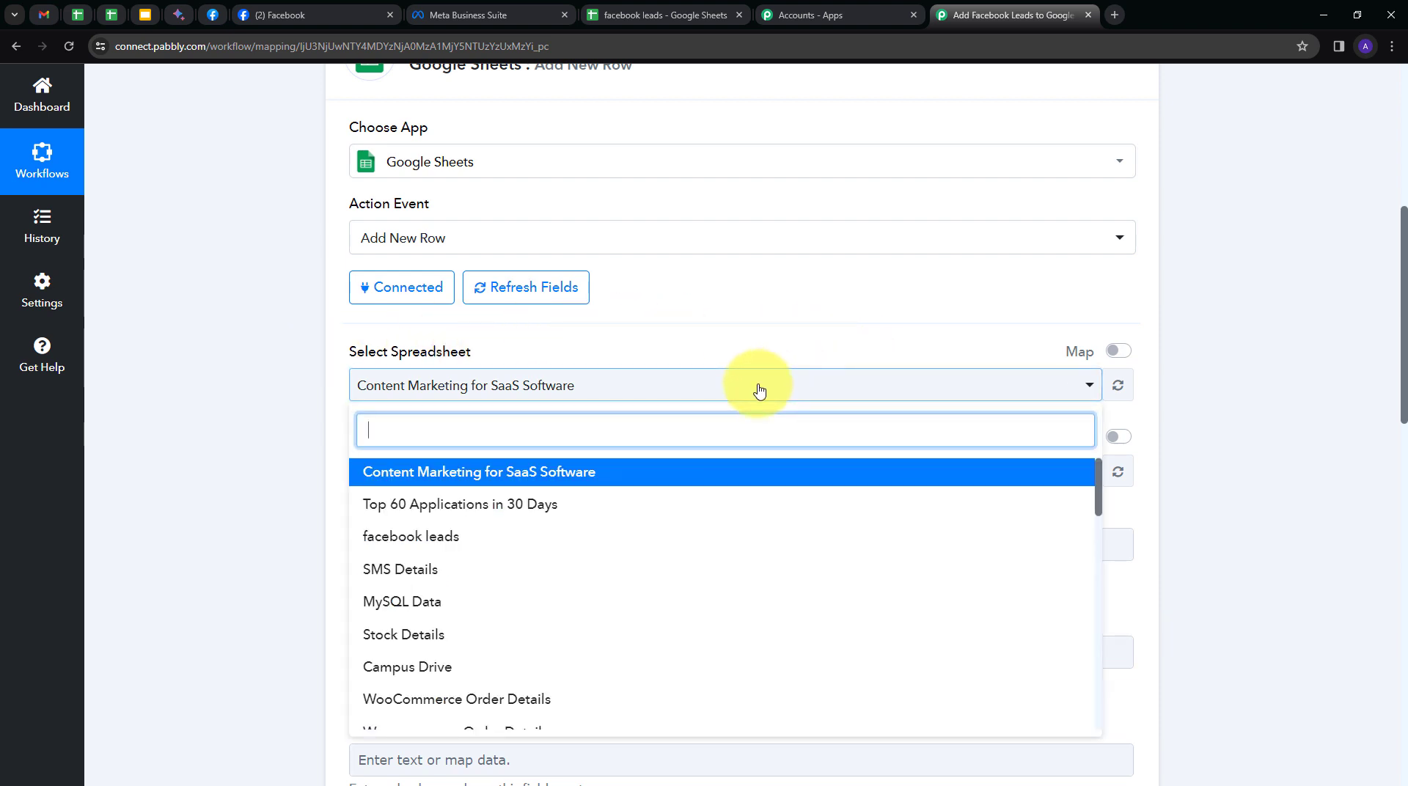
pyautogui.click(402, 541)
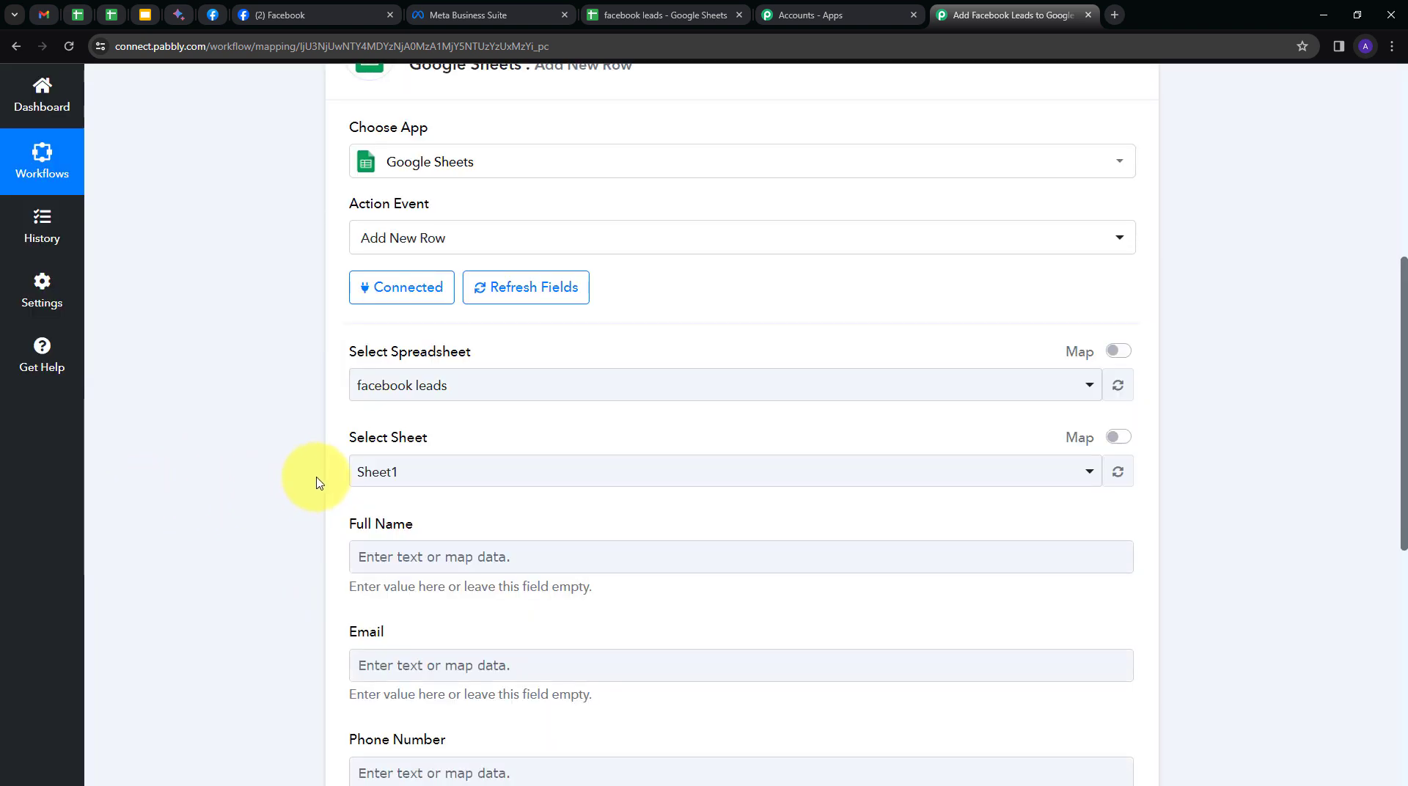
pyautogui.scroll(-2, 314, 484)
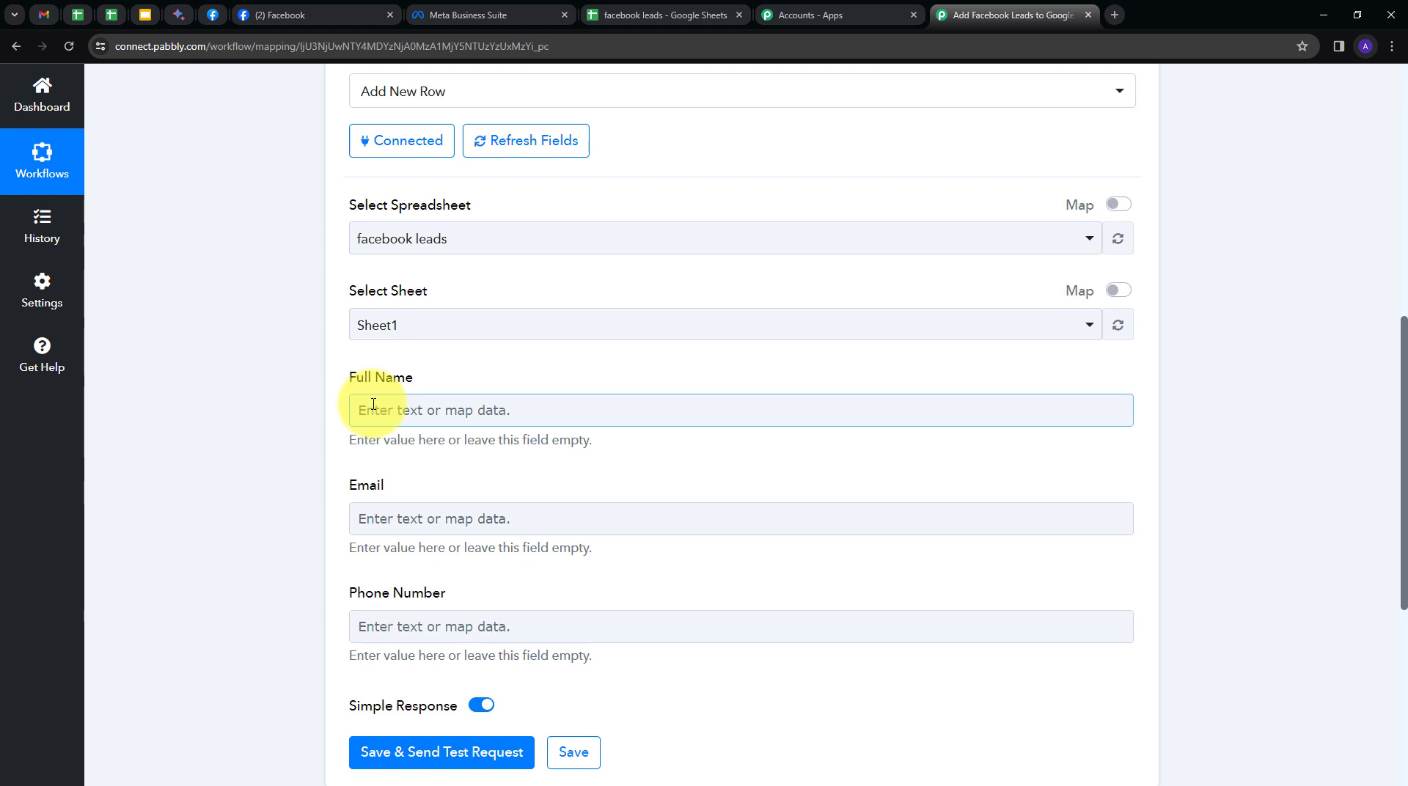
# Map the lead's full name and email from the Facebook trigger into Full Name and Email.
pyautogui.click(443, 407)
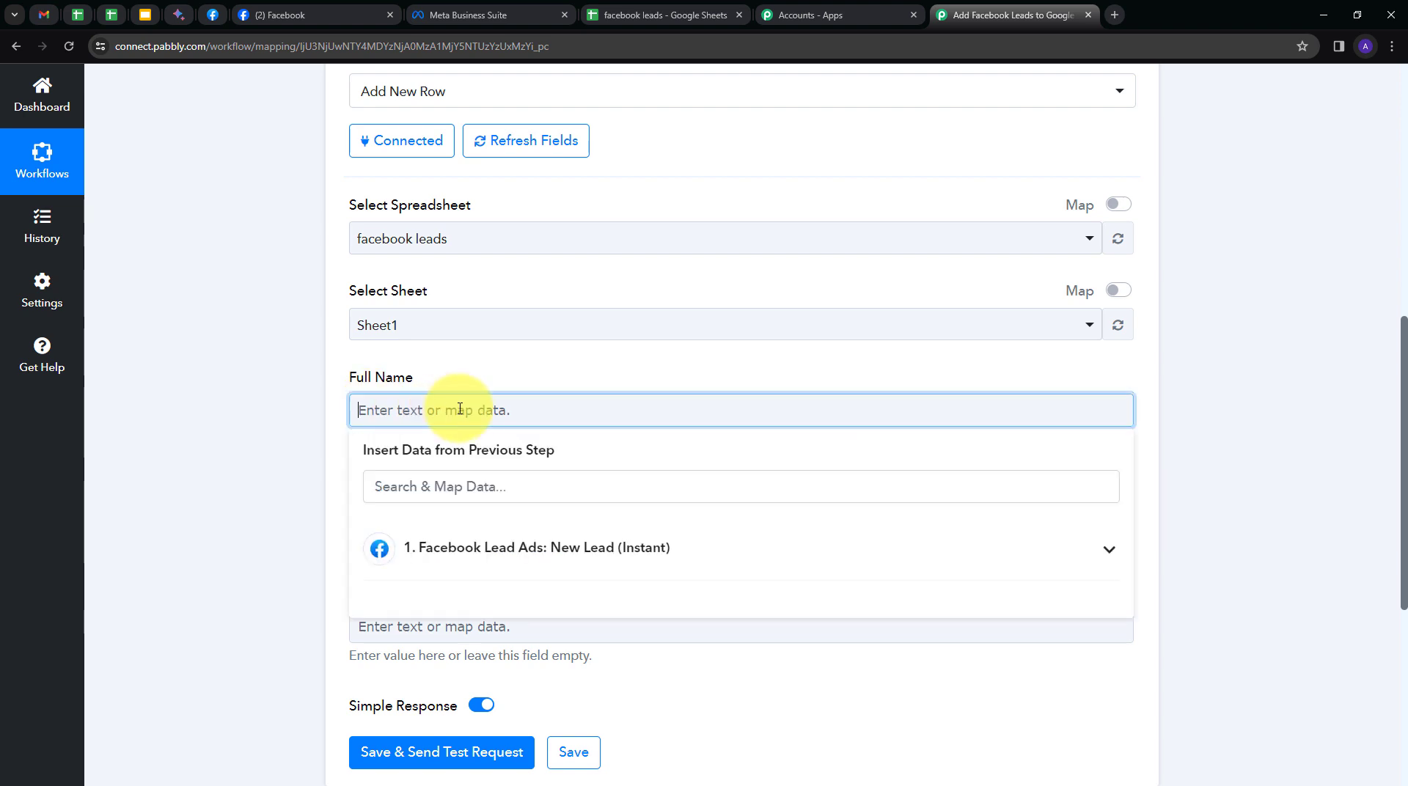
pyautogui.click(569, 550)
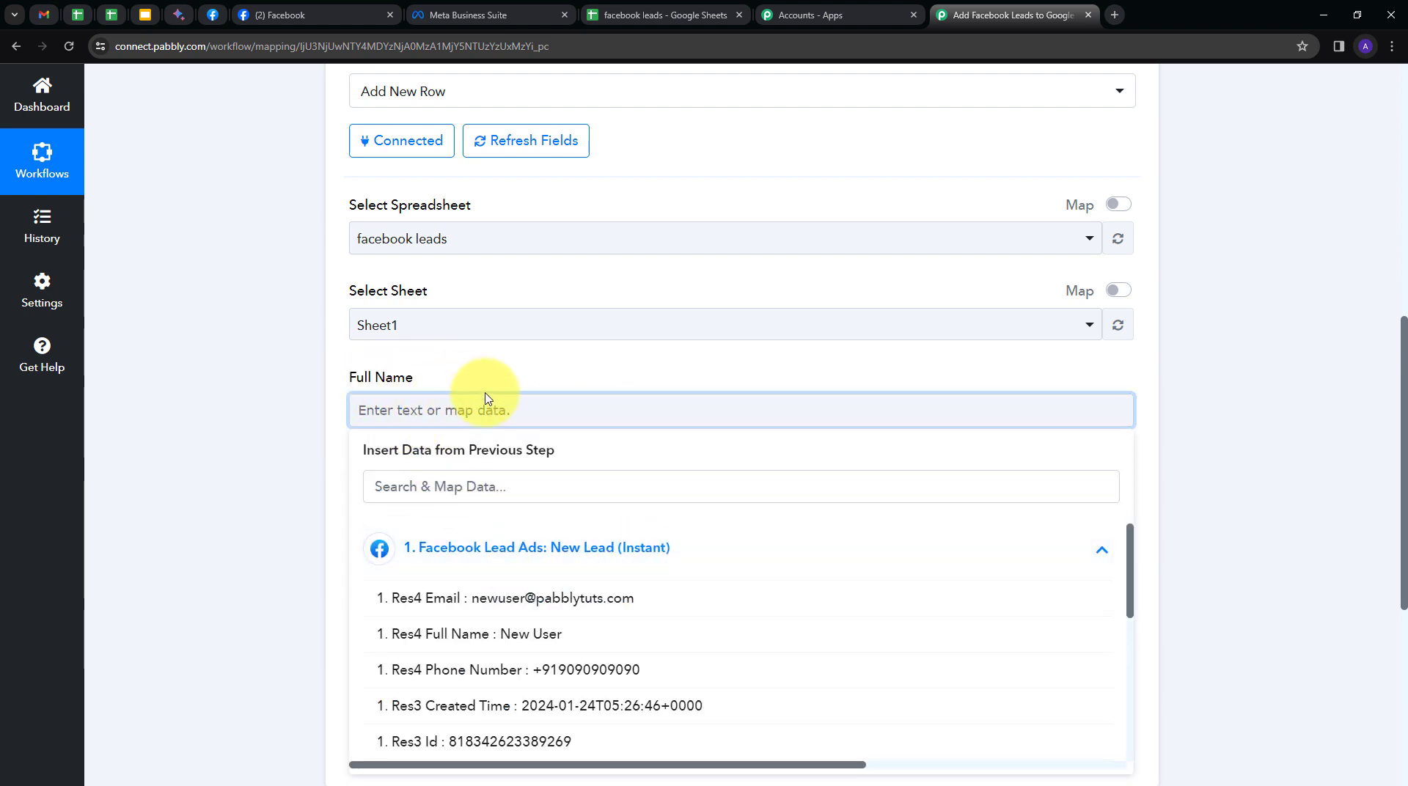
pyautogui.click(489, 645)
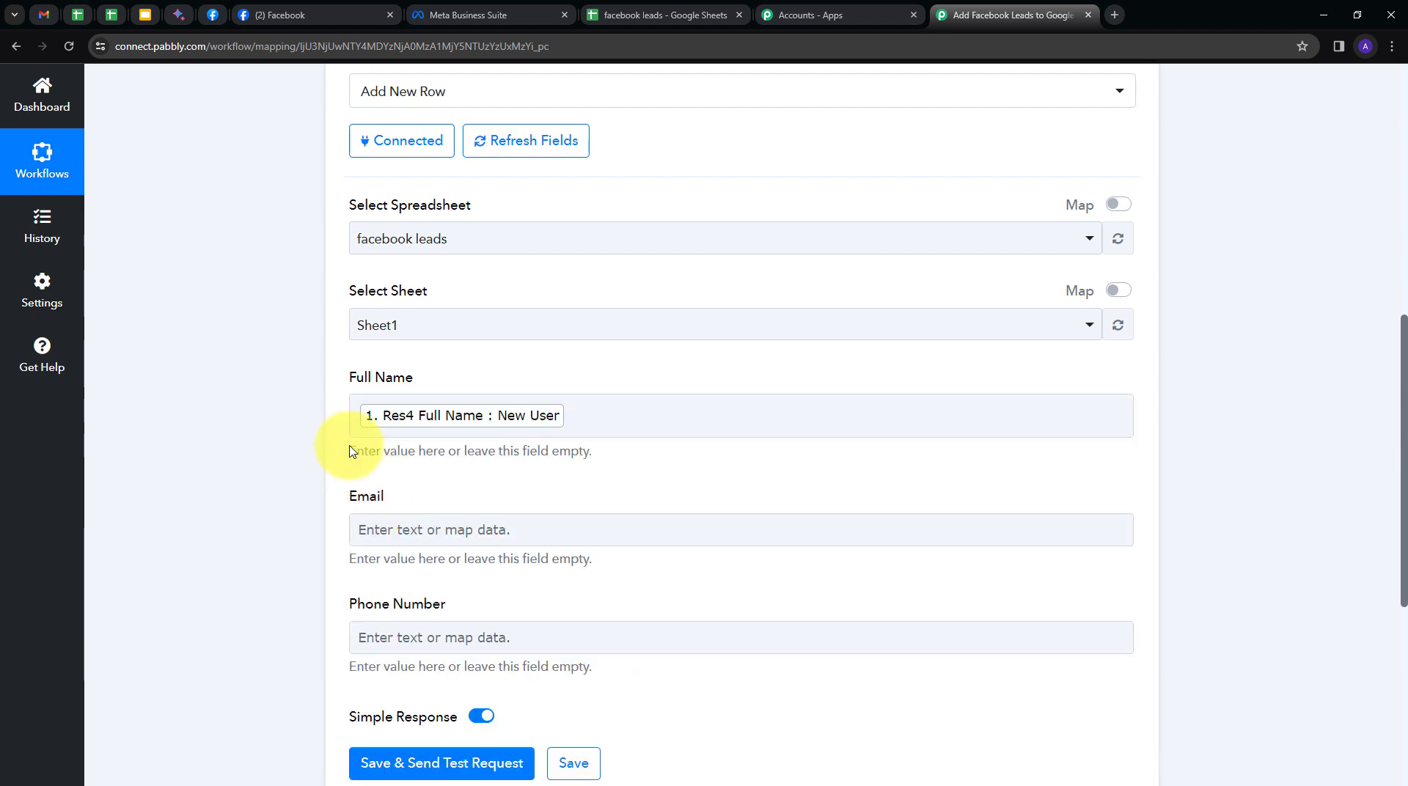
pyautogui.scroll(-1, 465, 486)
pyautogui.click(420, 451)
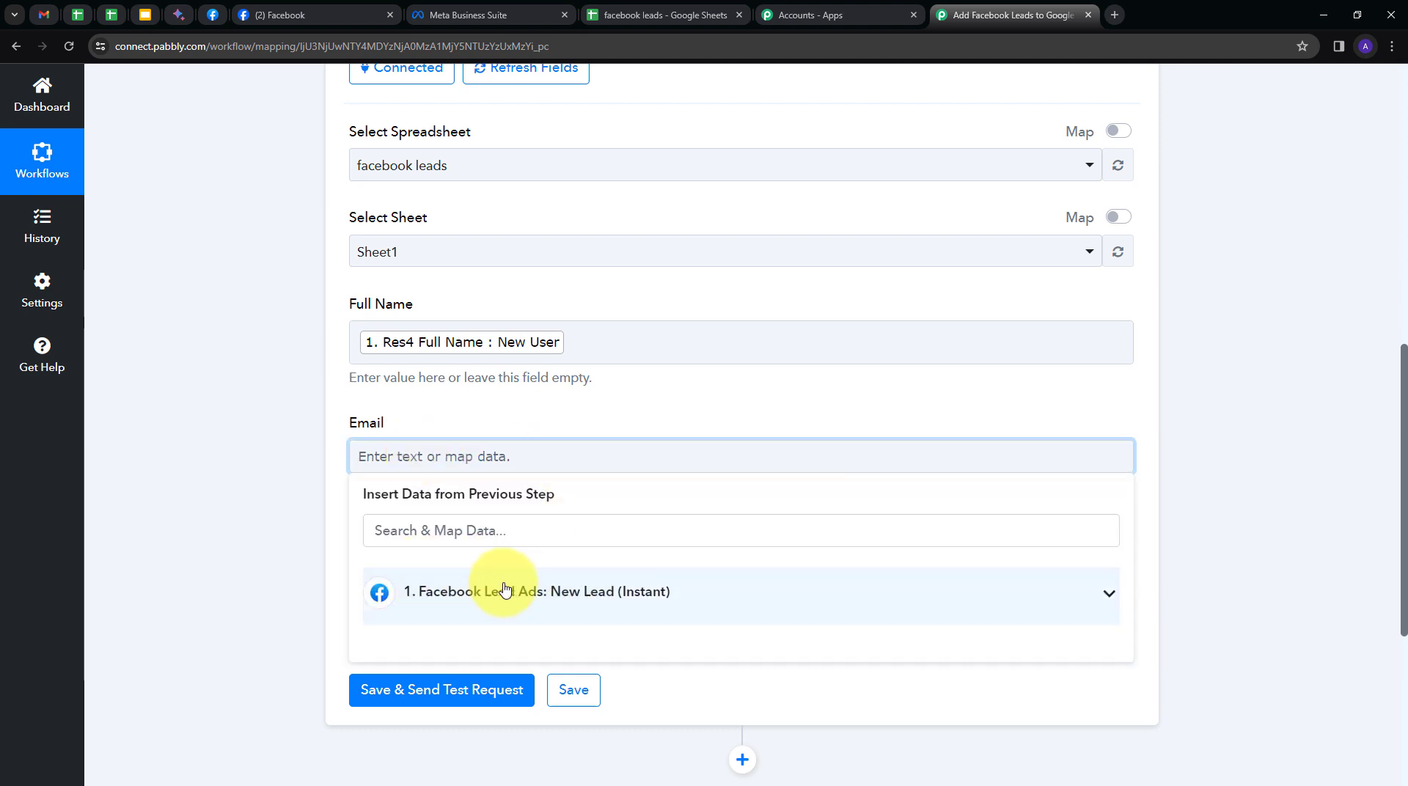
pyautogui.click(506, 591)
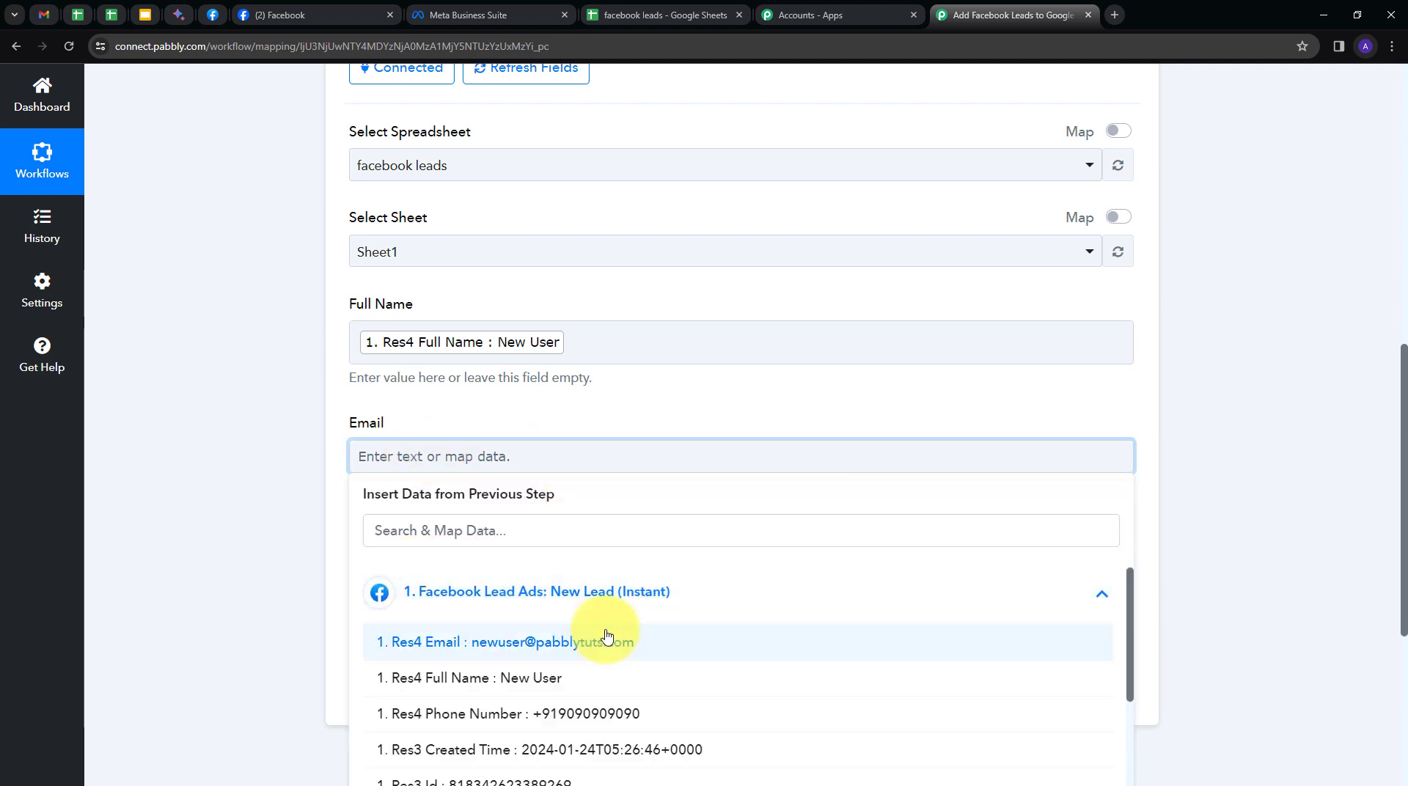
pyautogui.click(499, 645)
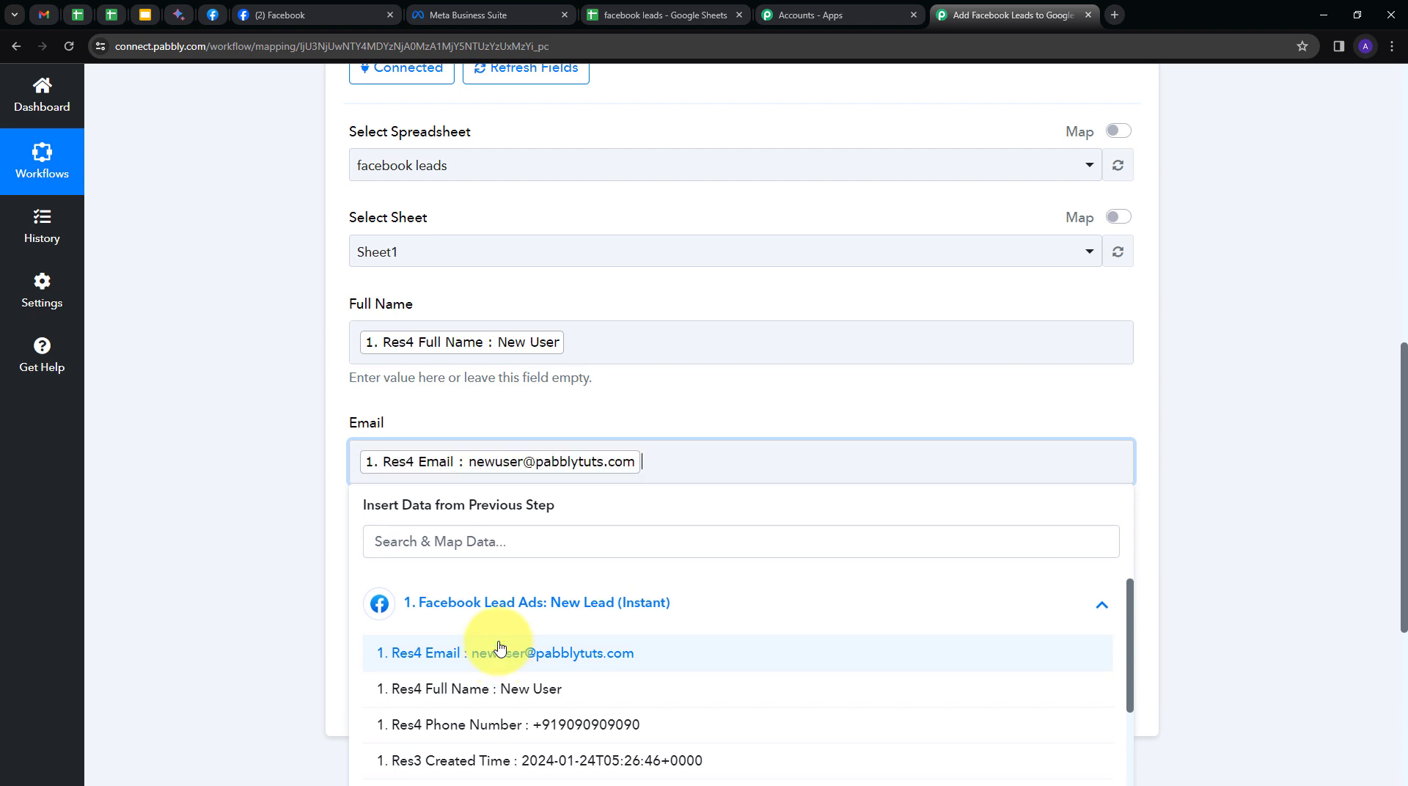
pyautogui.click(288, 460)
# Map the lead's phone number into Phone Number, then save and send a test request.
pyautogui.click(443, 574)
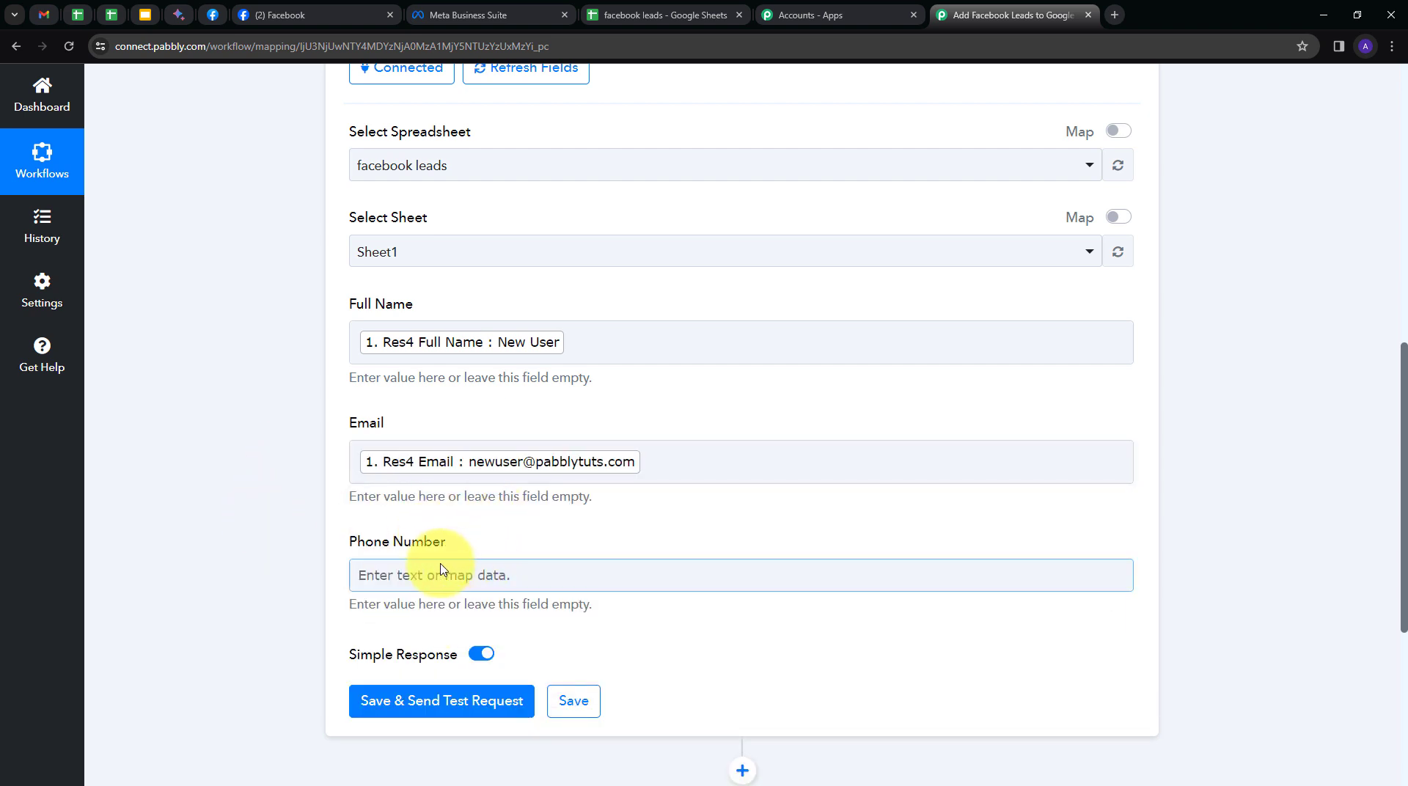
pyautogui.click(471, 707)
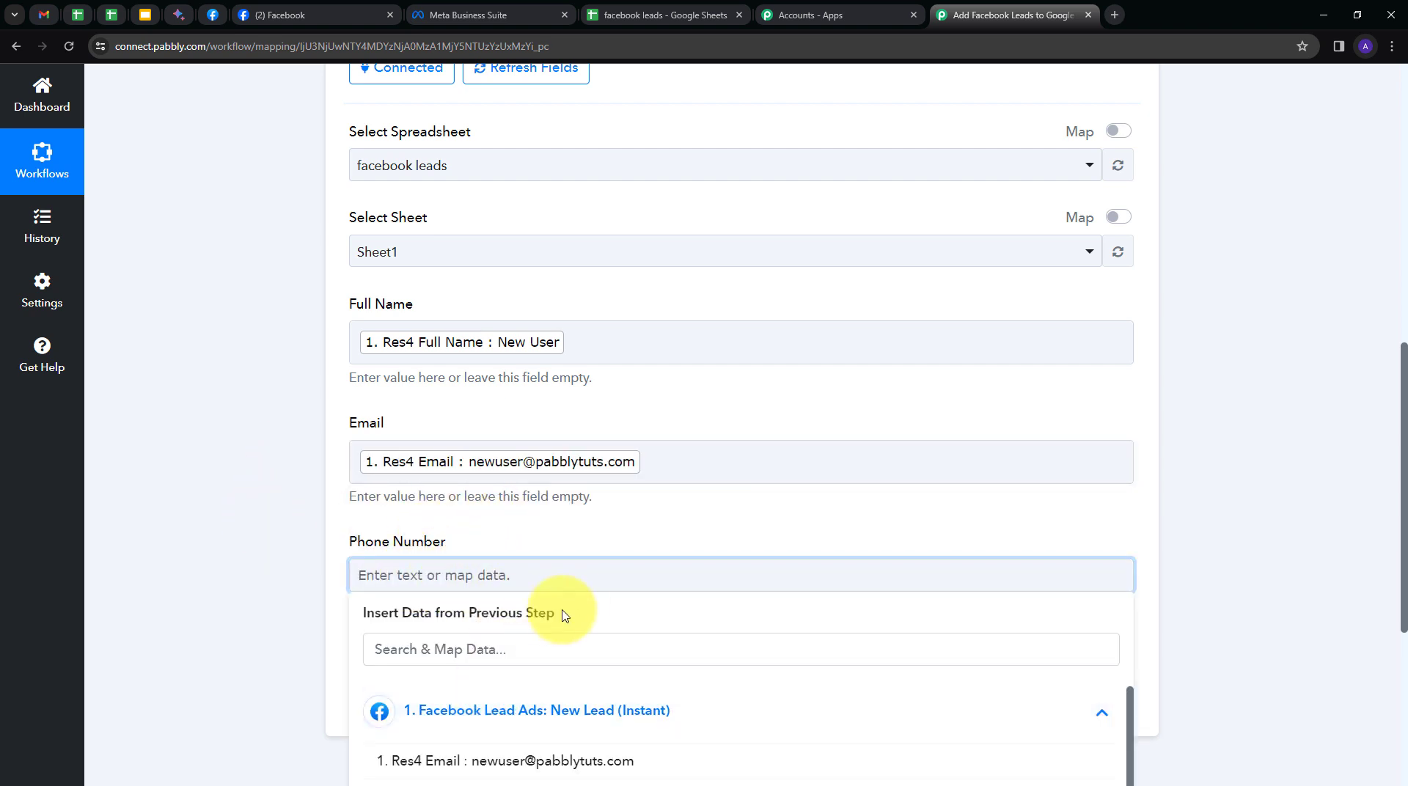
pyautogui.scroll(-5, 603, 595)
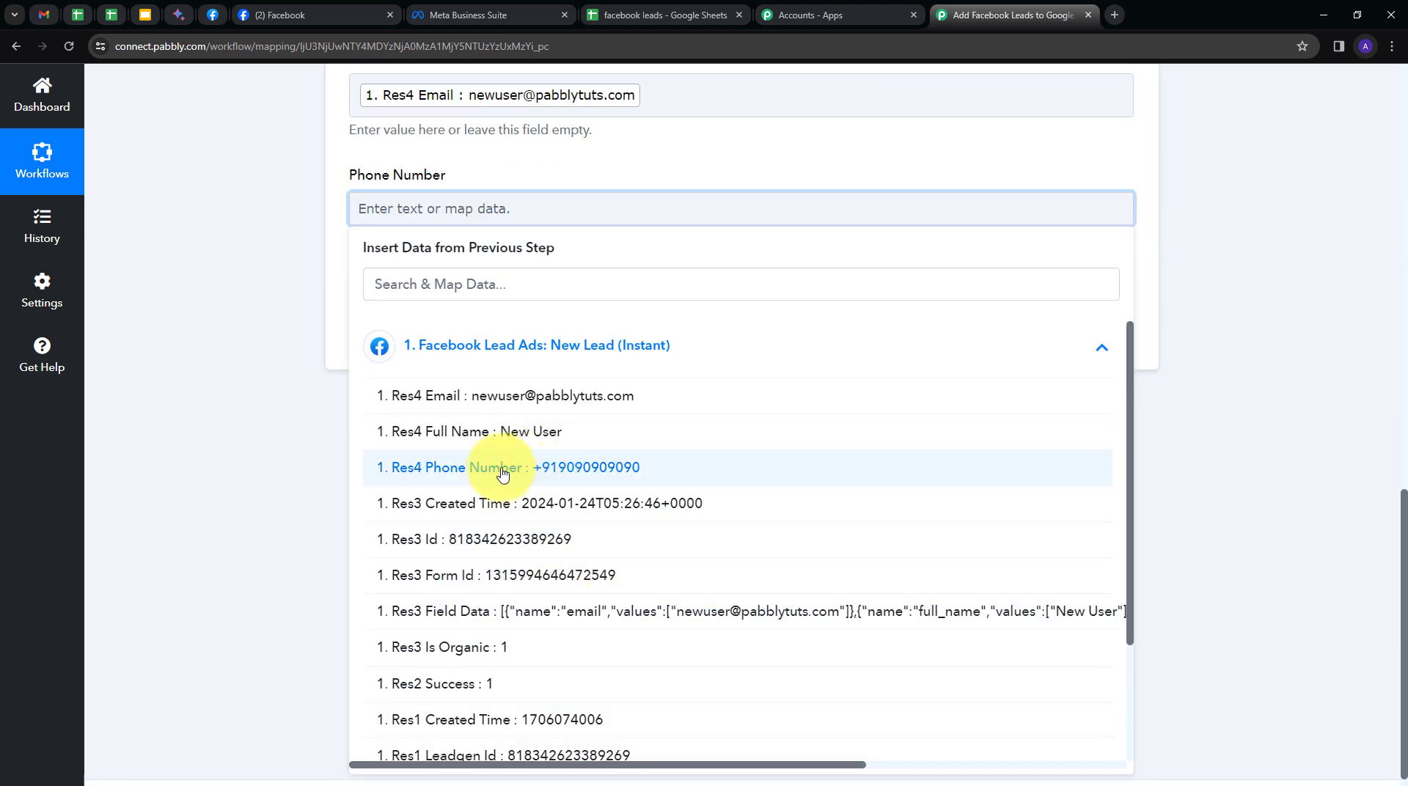
pyautogui.click(503, 469)
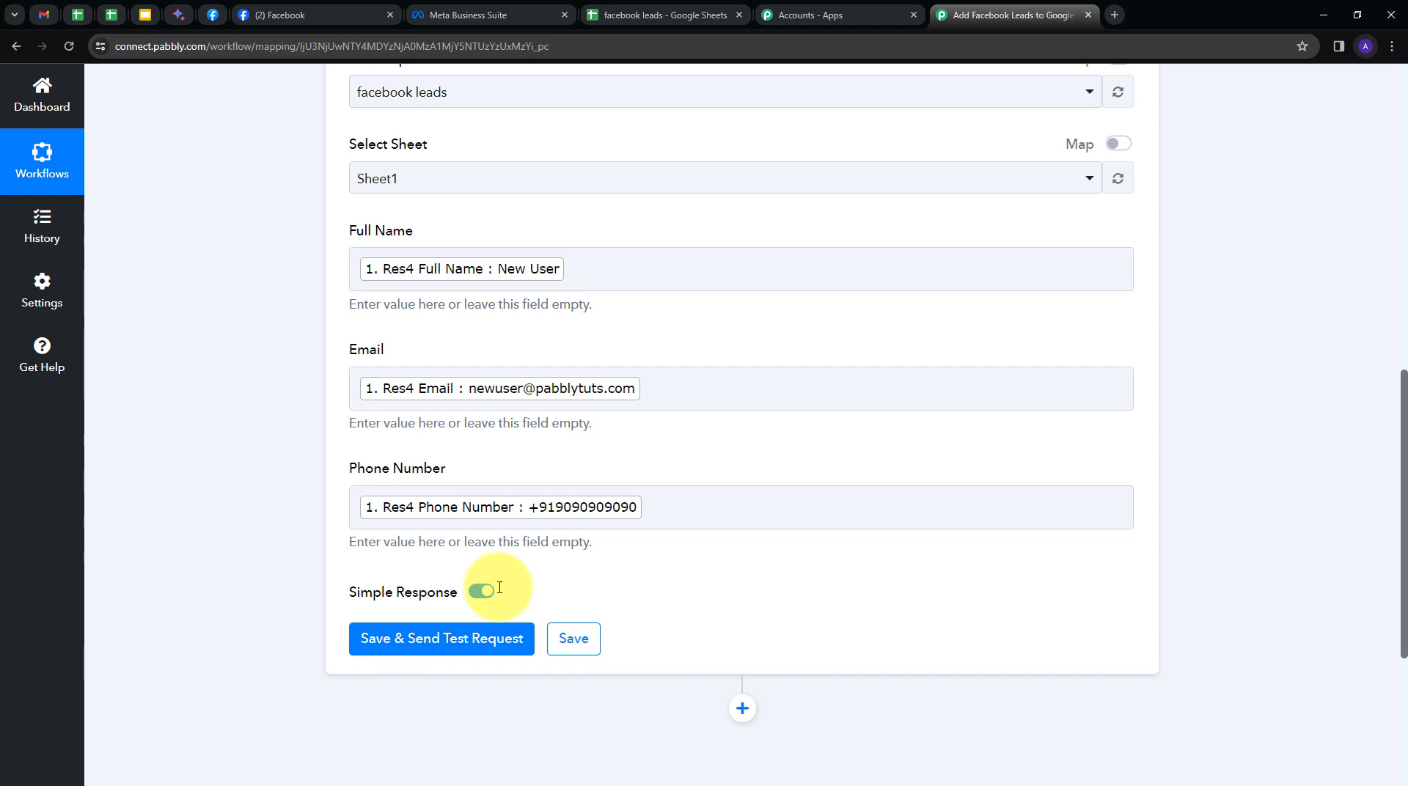
pyautogui.click(425, 649)
pyautogui.scroll(-3, 343, 474)
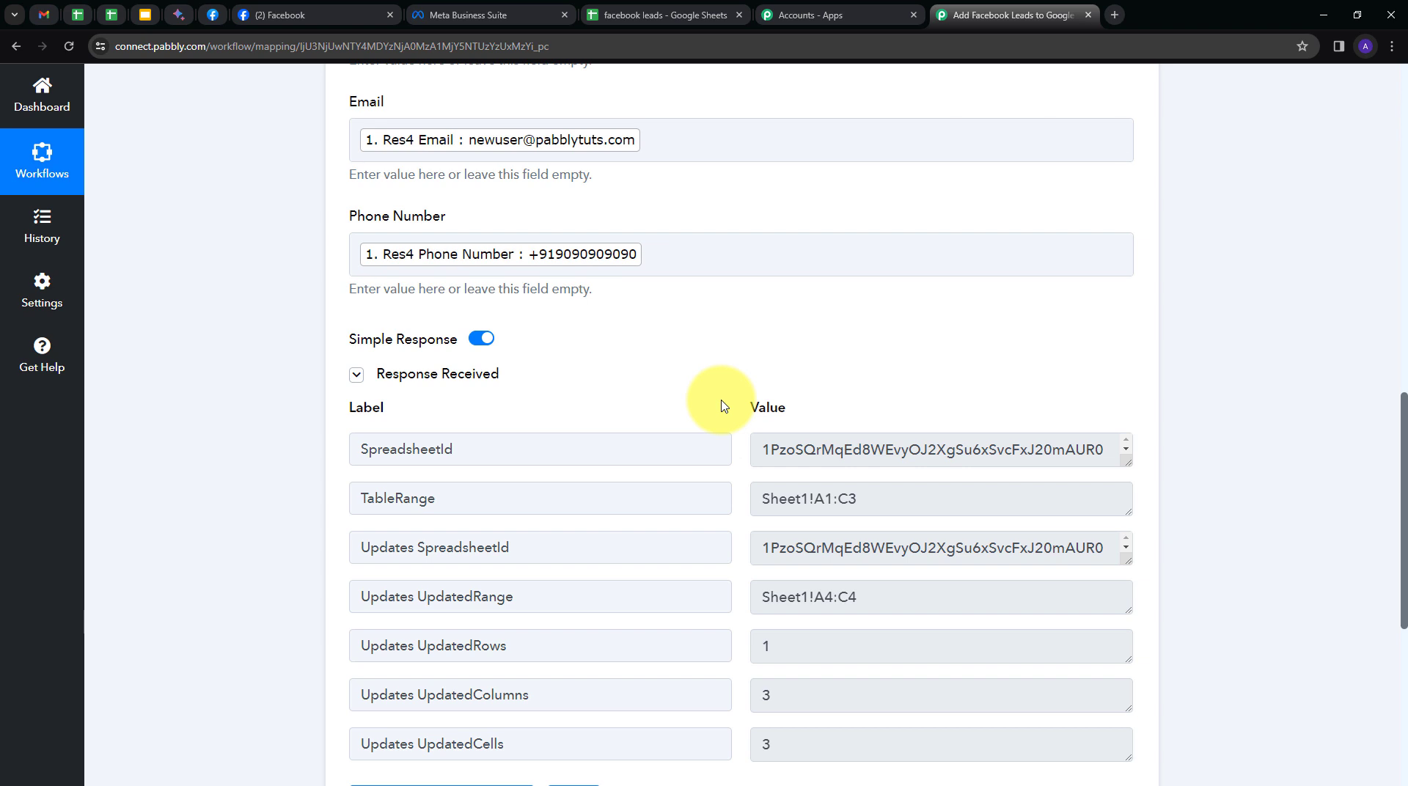
pyautogui.scroll(-1, 724, 405)
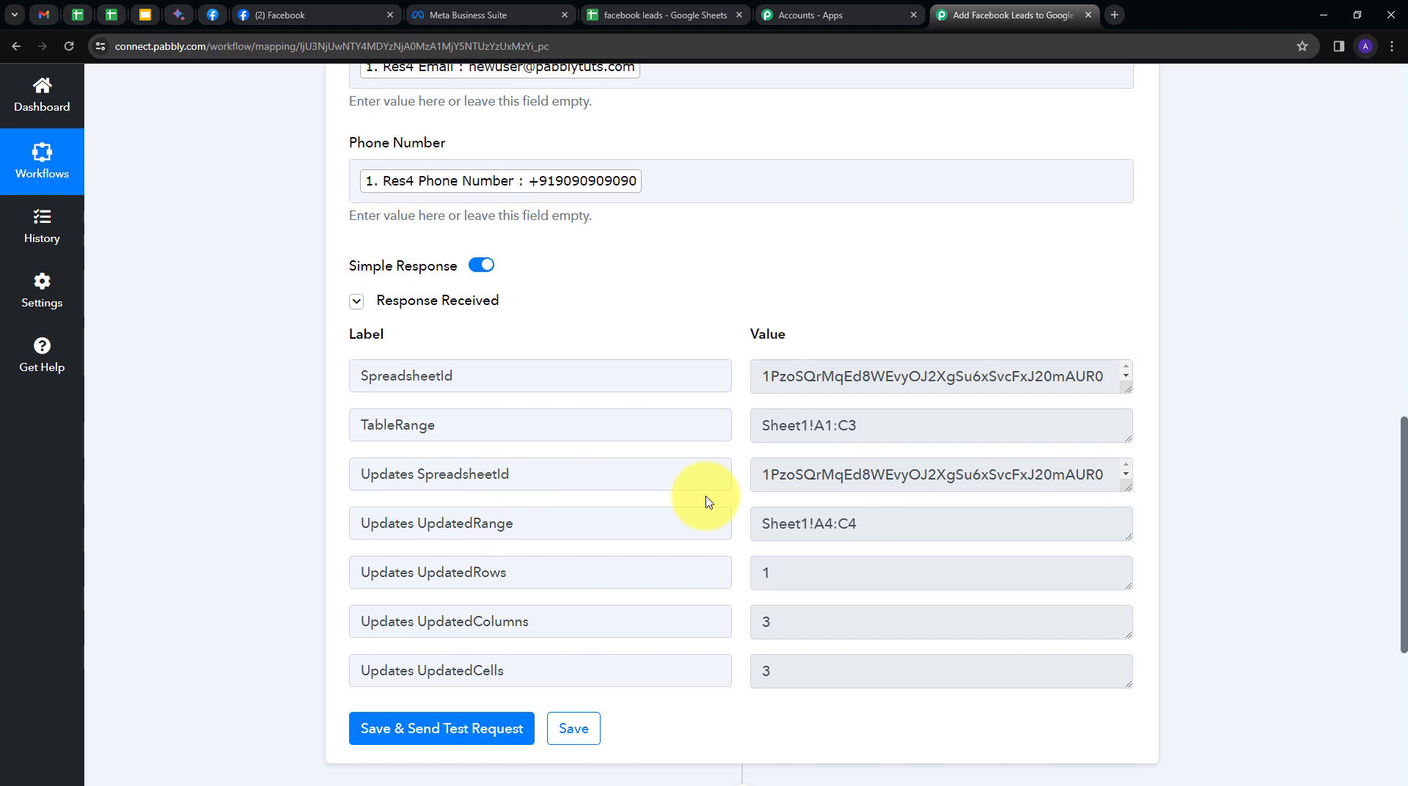
# Check the test lead in row 3 of 'facebook leads' and select the empty cell A4.
pyautogui.click(646, 15)
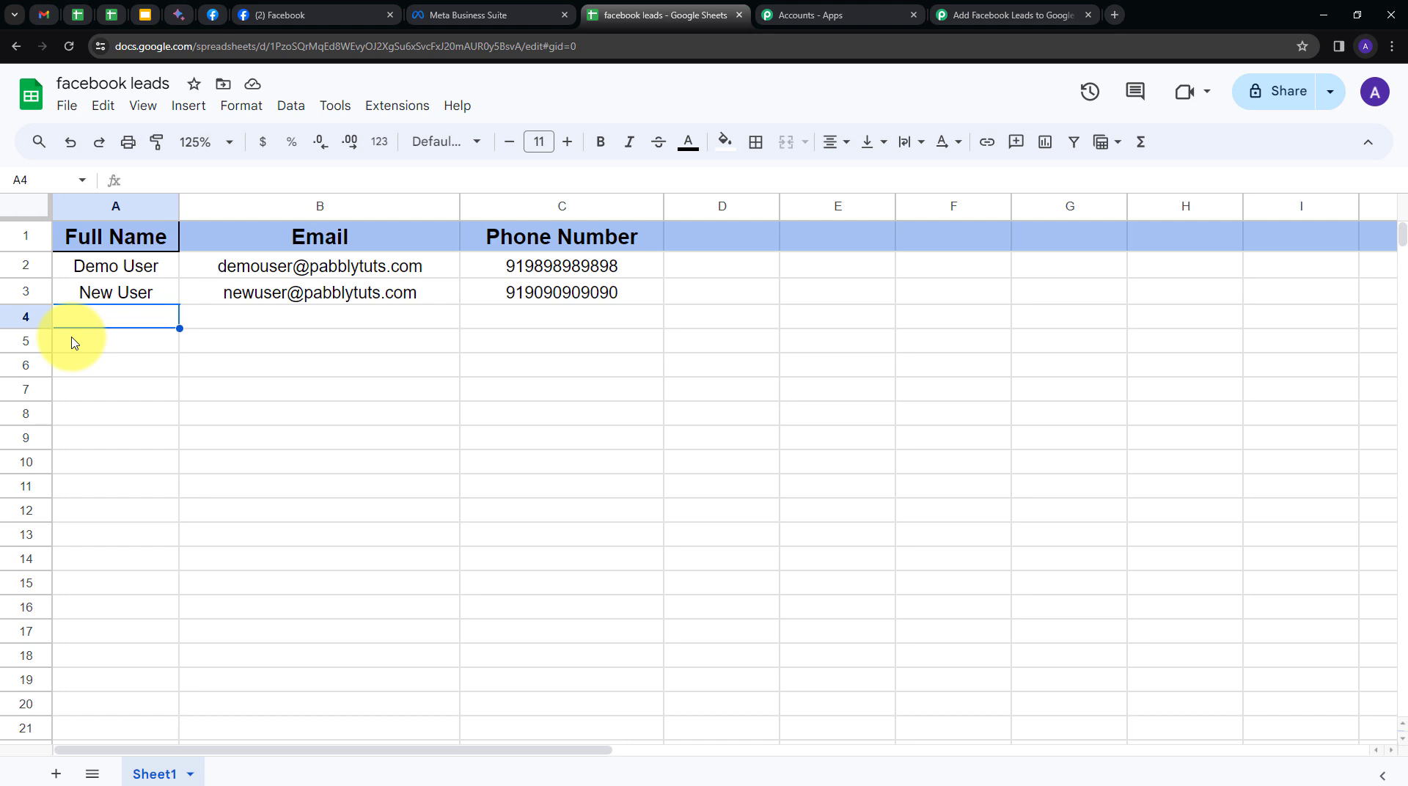
pyautogui.click(26, 292)
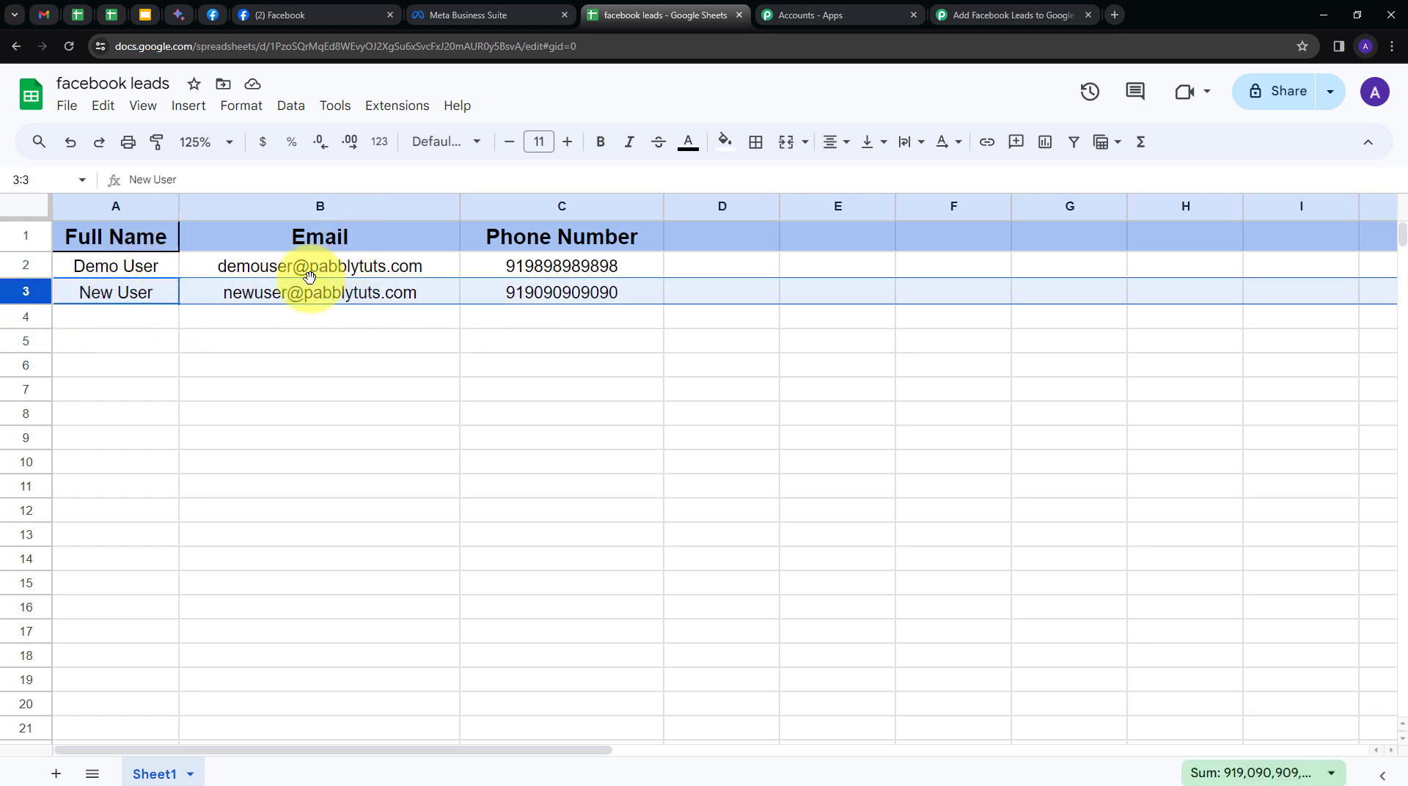
pyautogui.moveTo(354, 292)
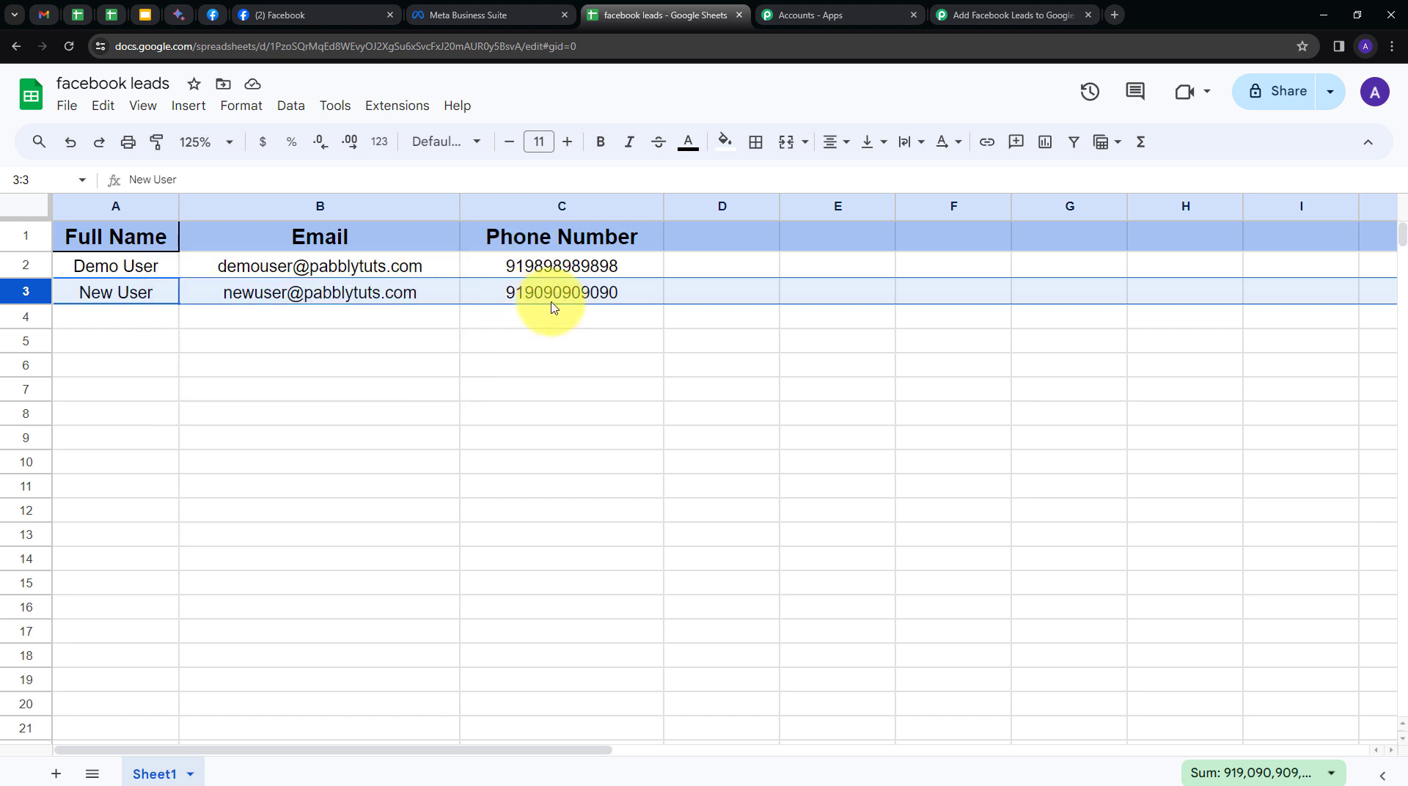
pyautogui.click(252, 323)
pyautogui.click(150, 327)
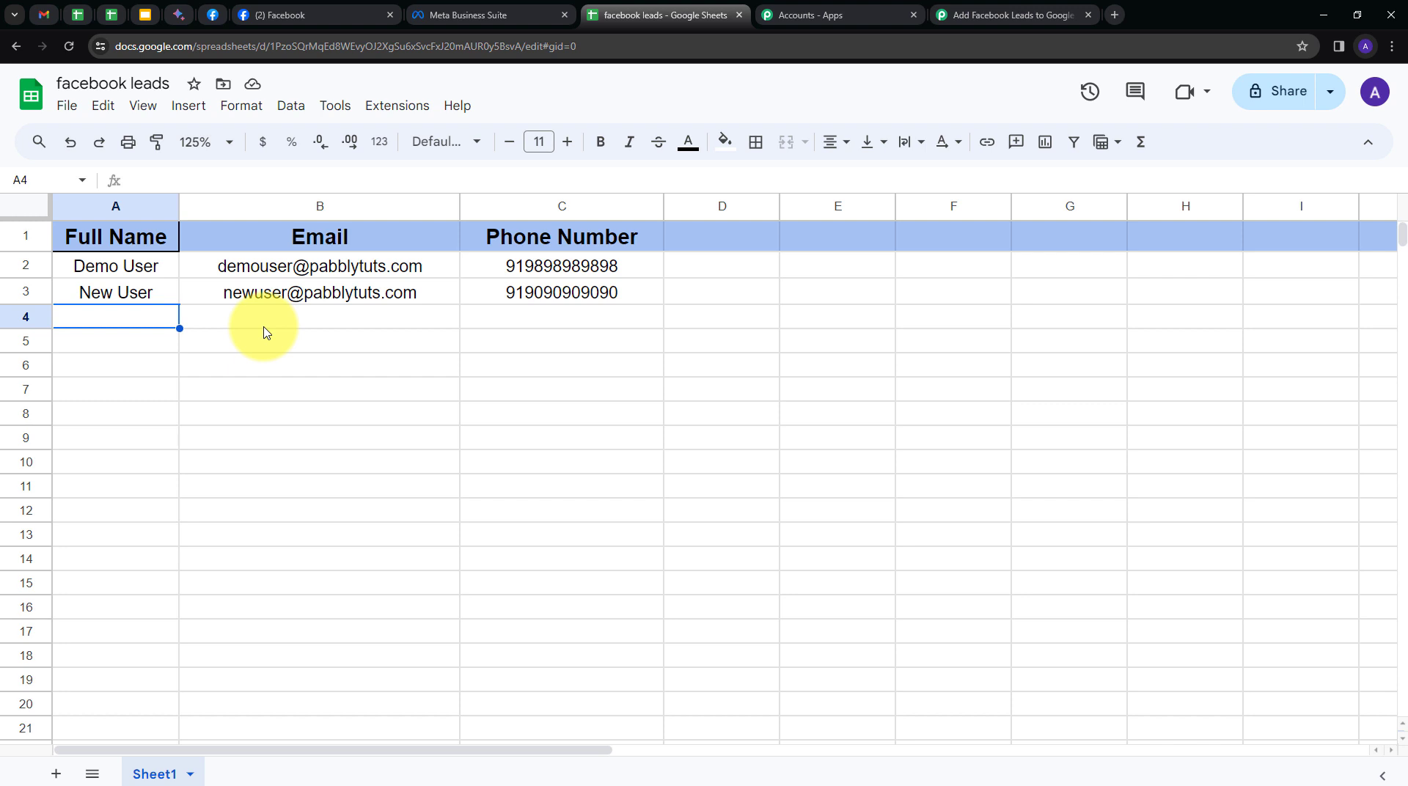
# Delete the existing test lead in the Lead Ads Testing Tool and open the Contact Form preview.
pyautogui.click(212, 15)
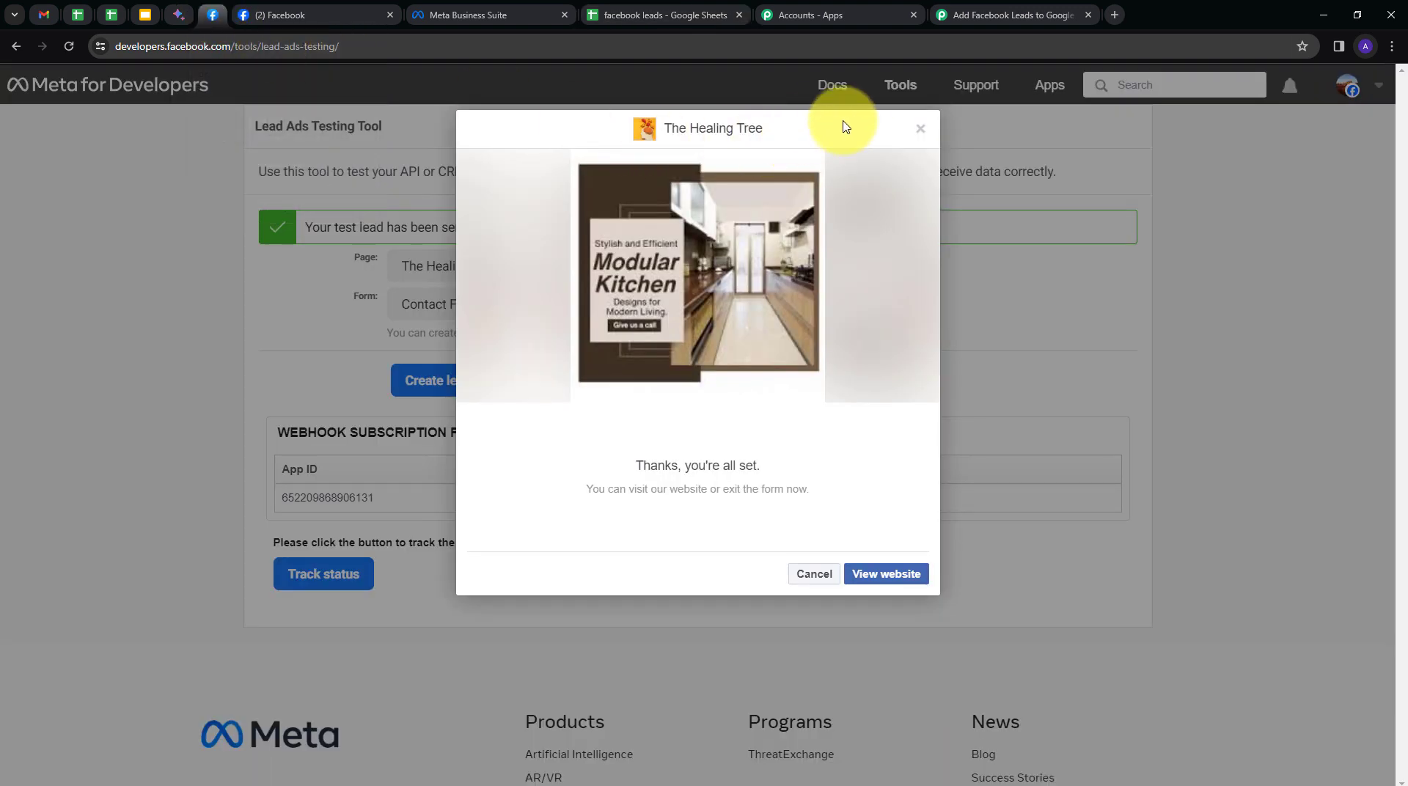
pyautogui.click(919, 129)
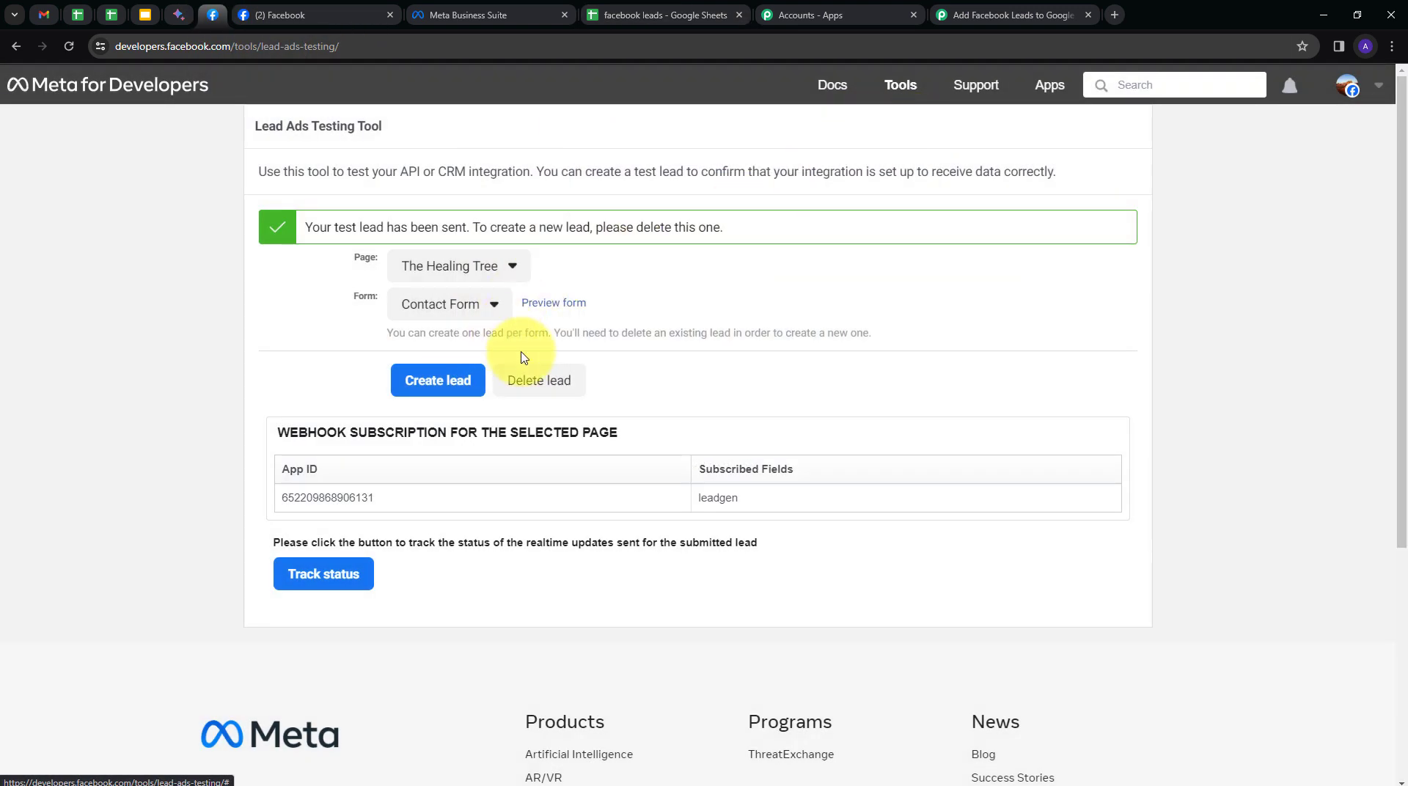
pyautogui.click(535, 378)
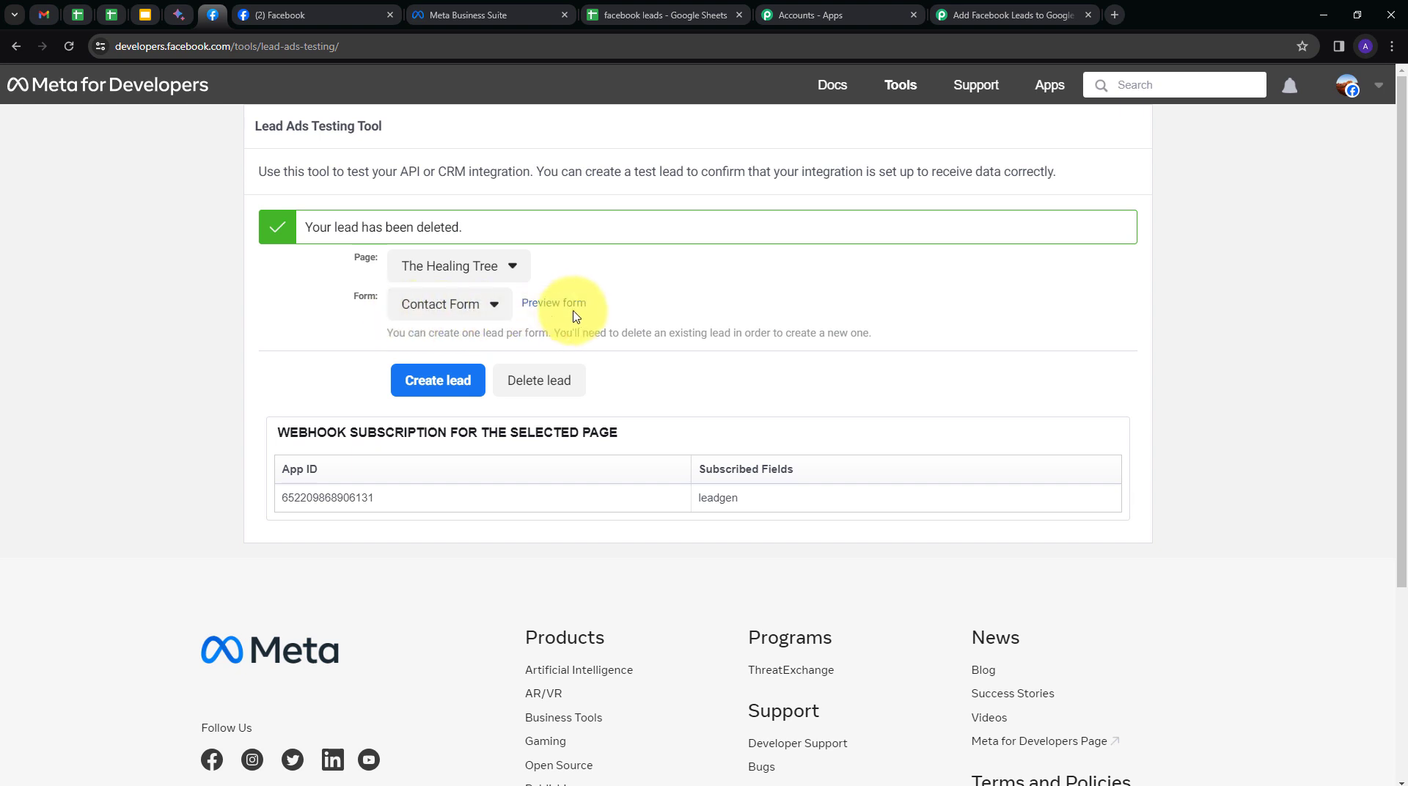
pyautogui.click(551, 314)
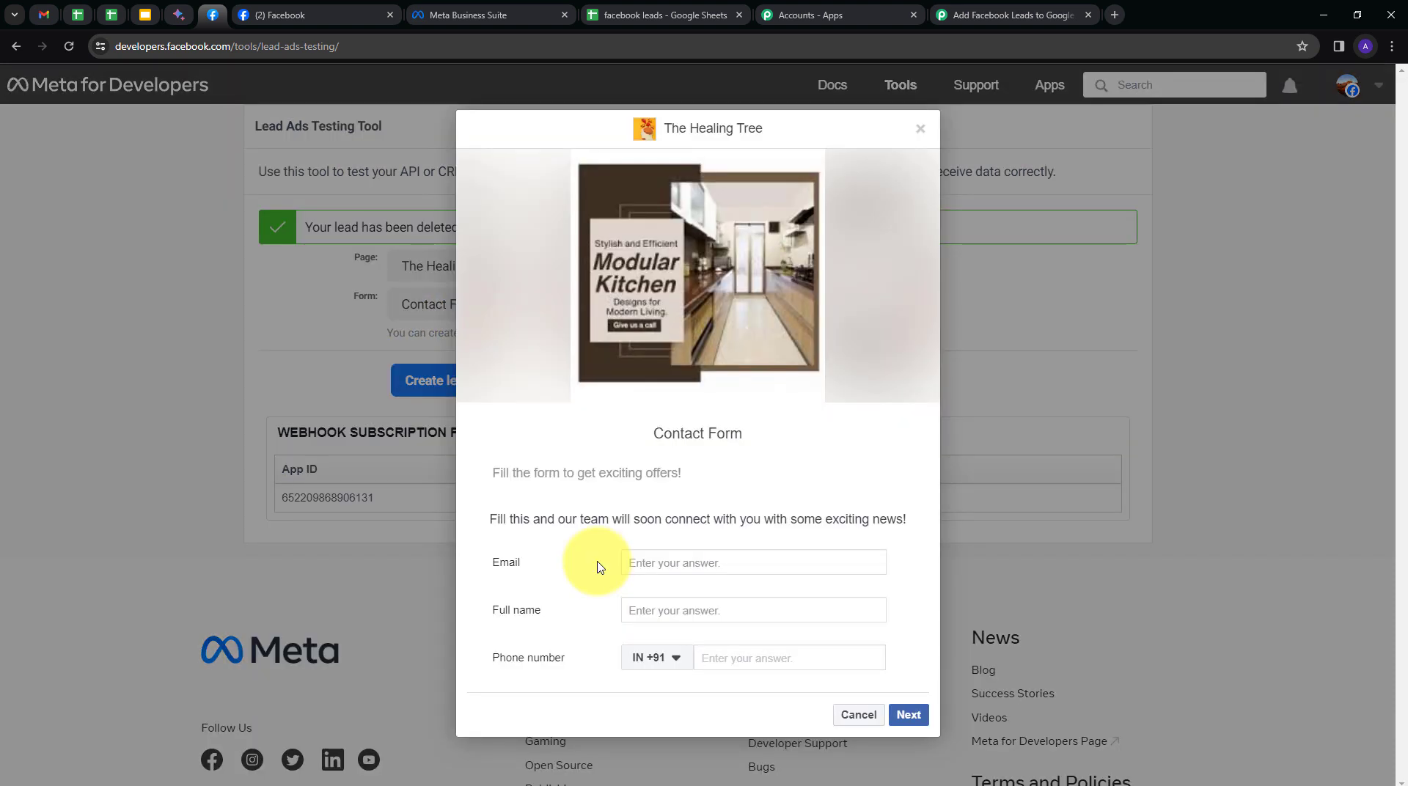
# Fill the form with the test lead's email, full name and phone number, and submit it.
pyautogui.click(682, 563)
pyautogui.hotkey('ctrl', 'v')
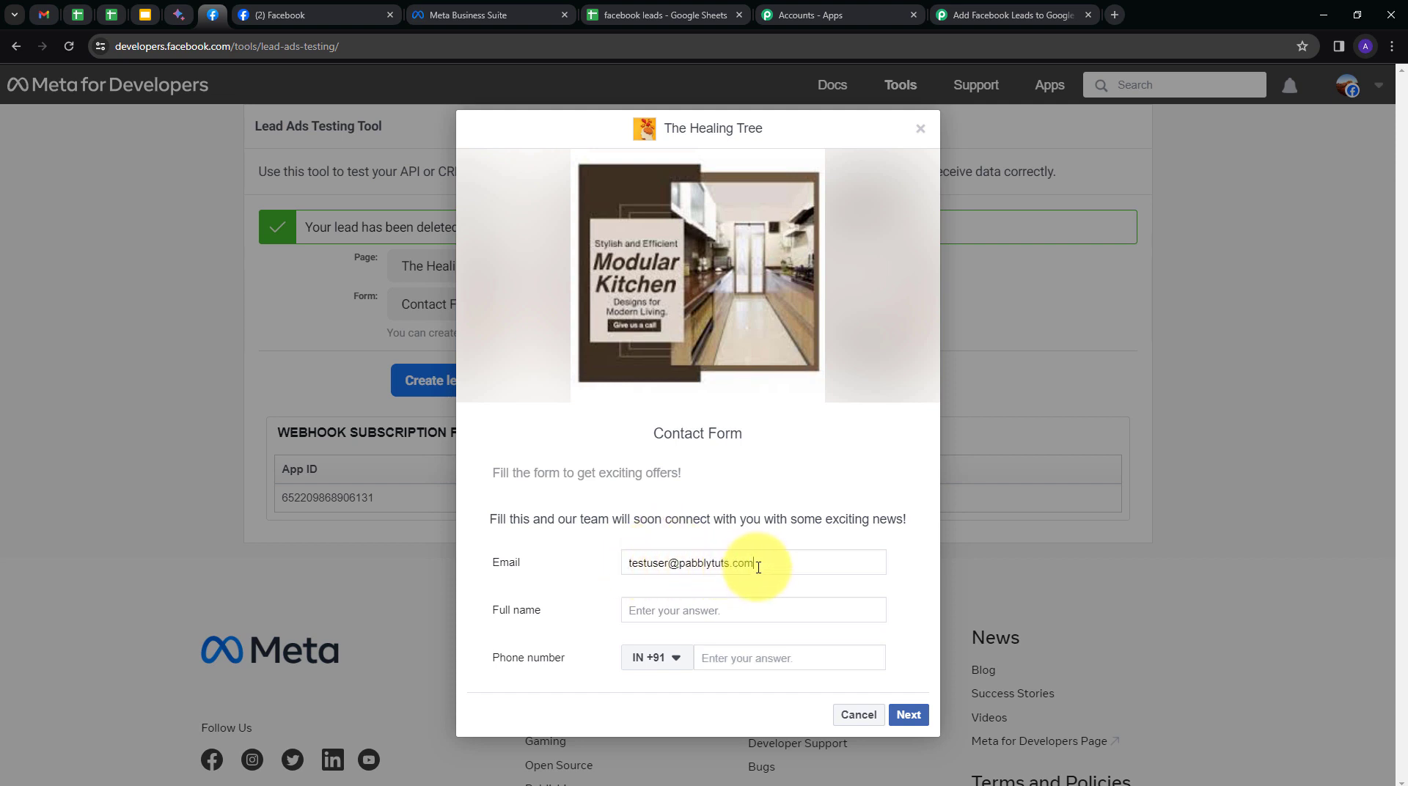
pyautogui.click(682, 613)
pyautogui.write('Test User')
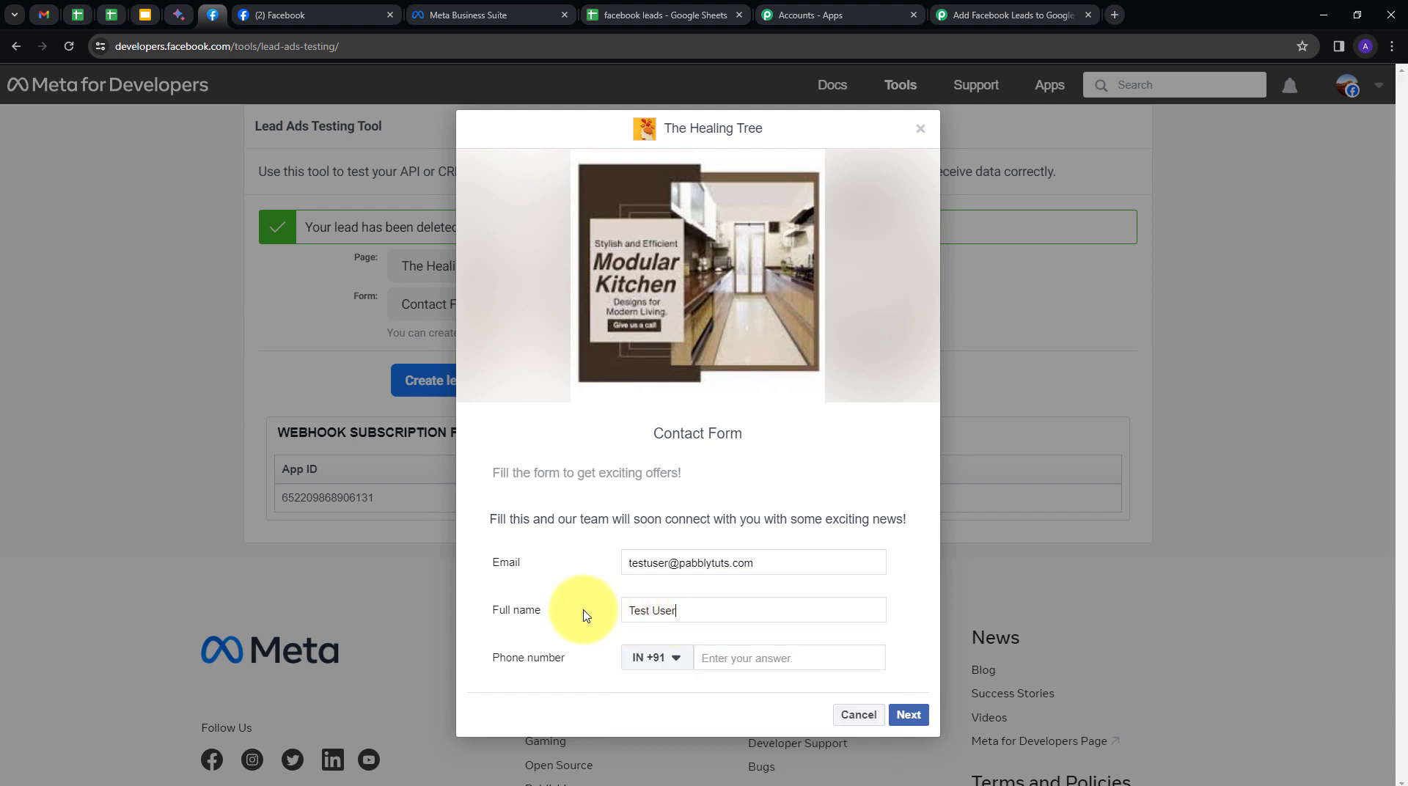
pyautogui.click(763, 662)
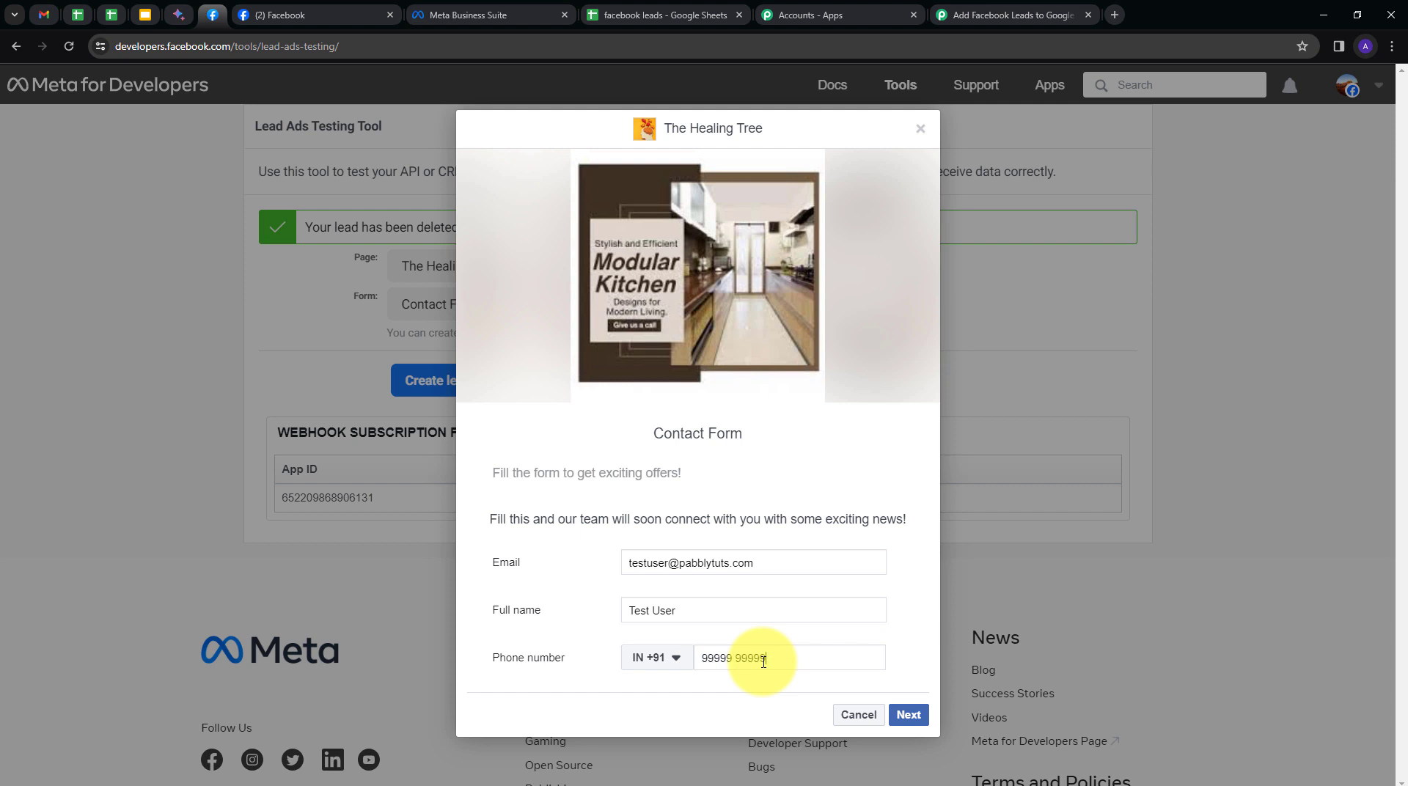
pyautogui.hotkey('ctrl', 'v')
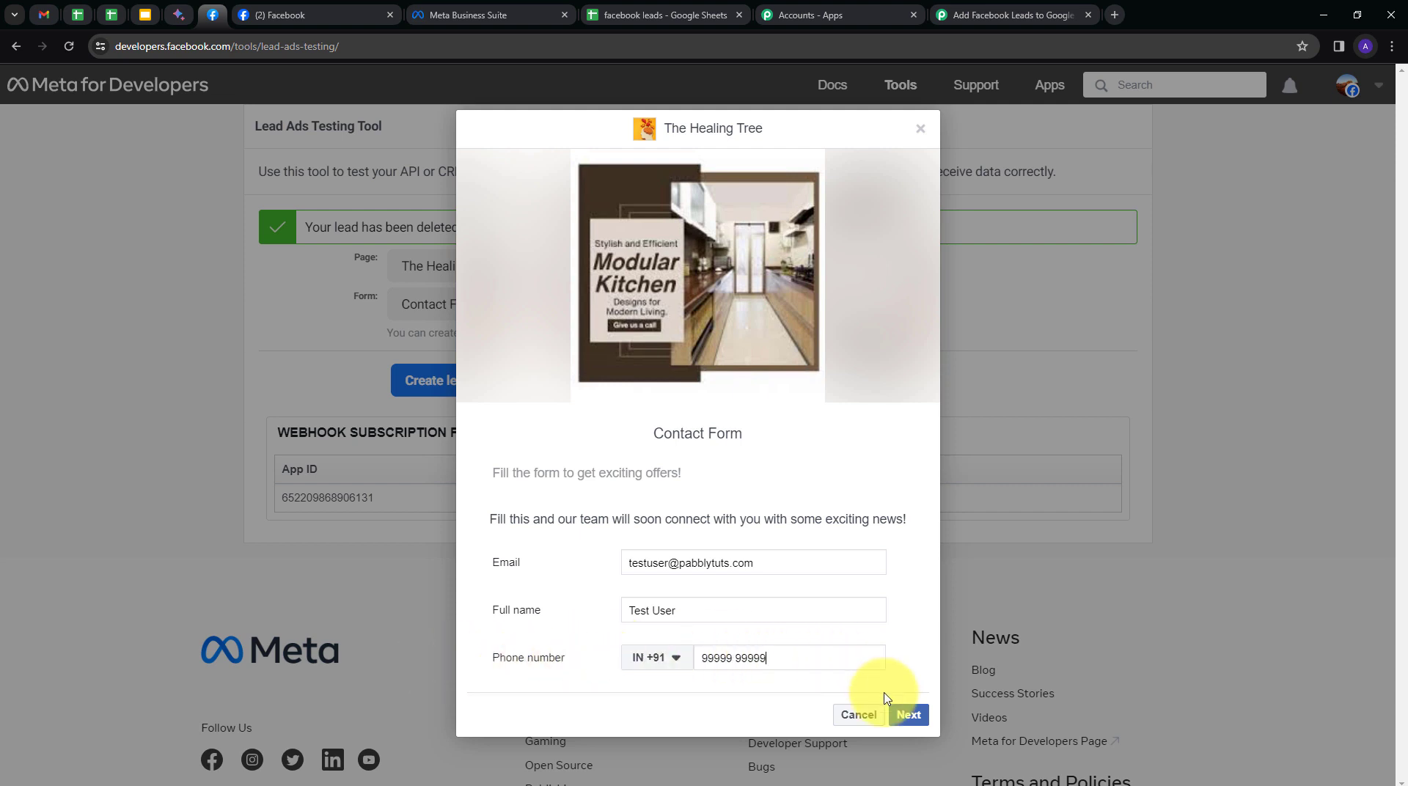
pyautogui.click(909, 714)
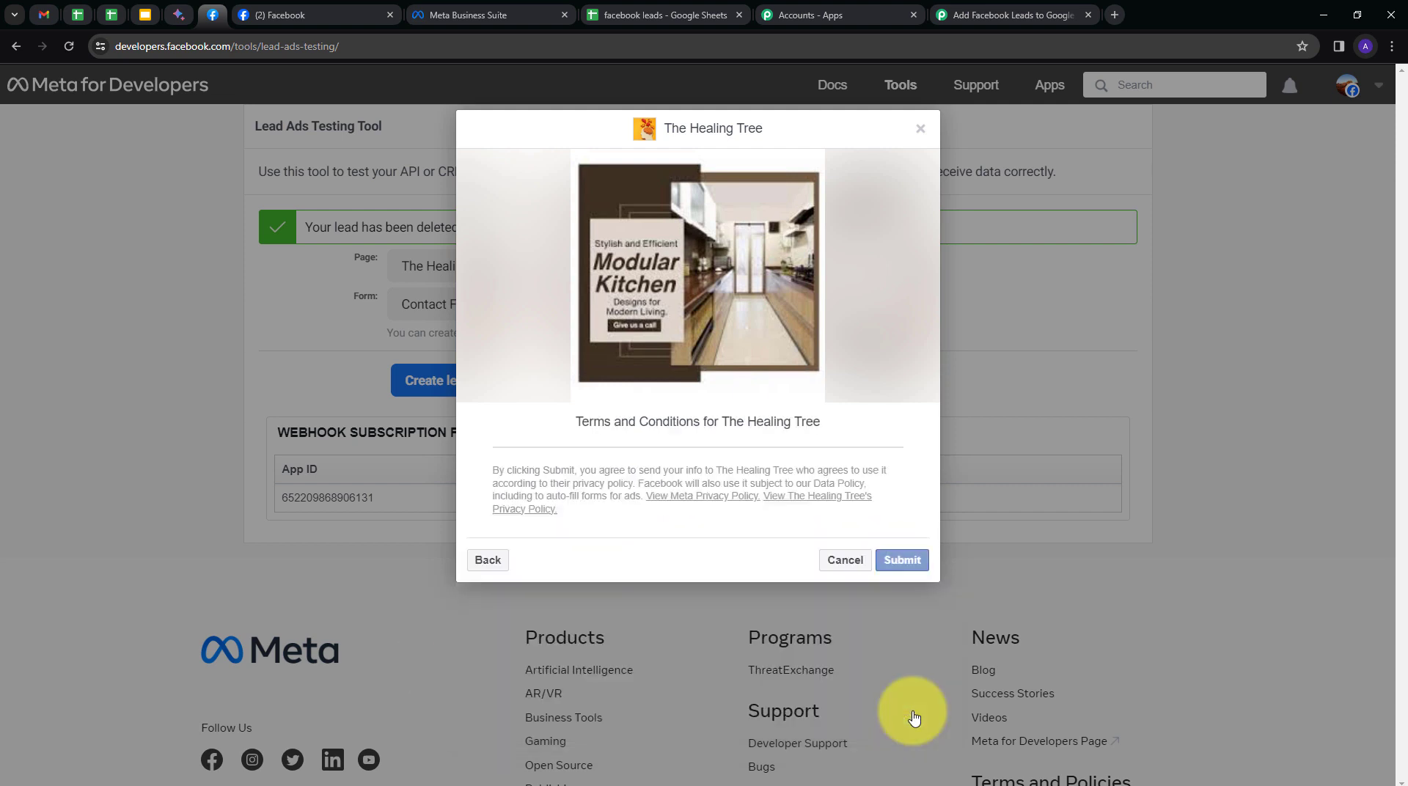
pyautogui.click(902, 559)
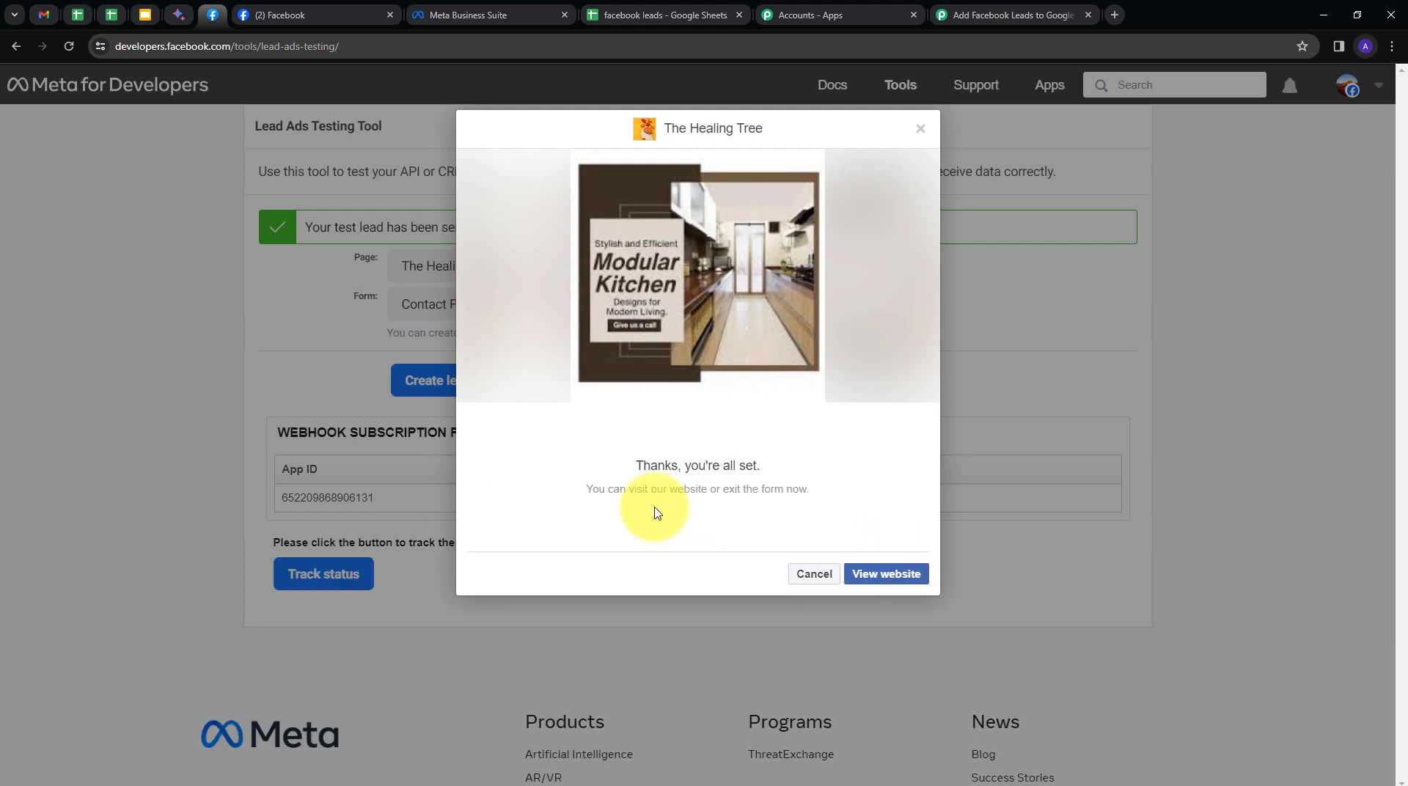
pyautogui.click(635, 15)
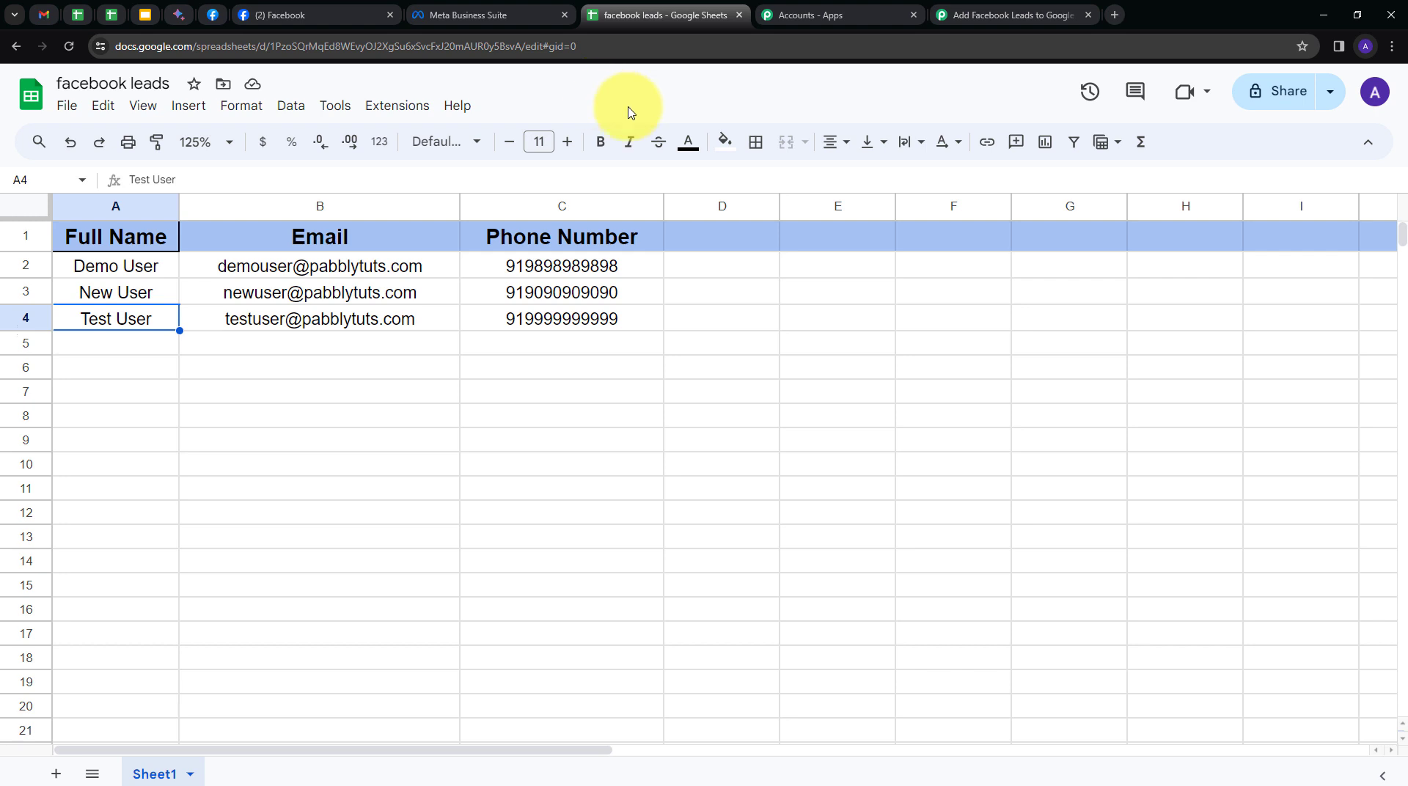
# Confirm the new lead in row 4, then return to the Pabbly Connect workflow overview.
pyautogui.click(986, 15)
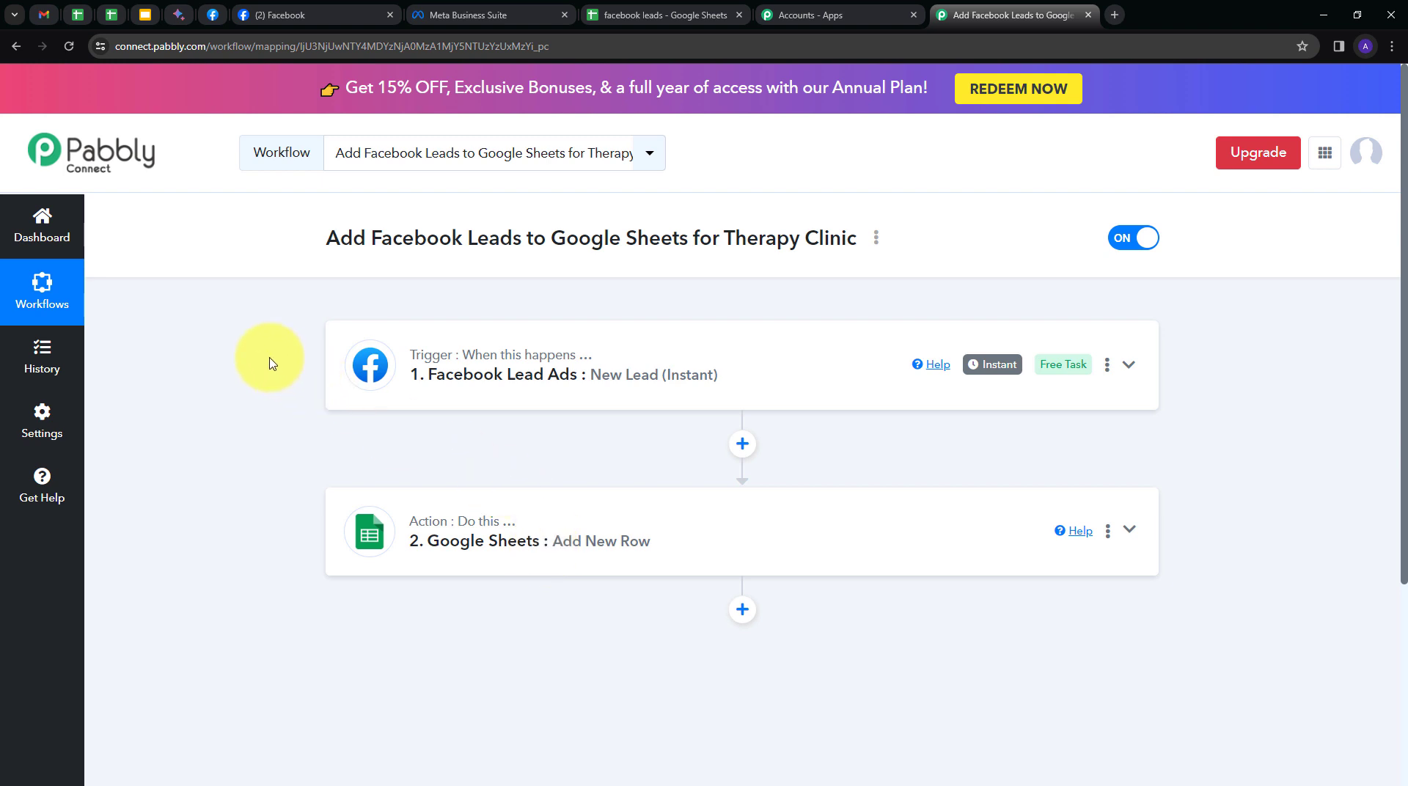
pyautogui.moveTo(480, 366)
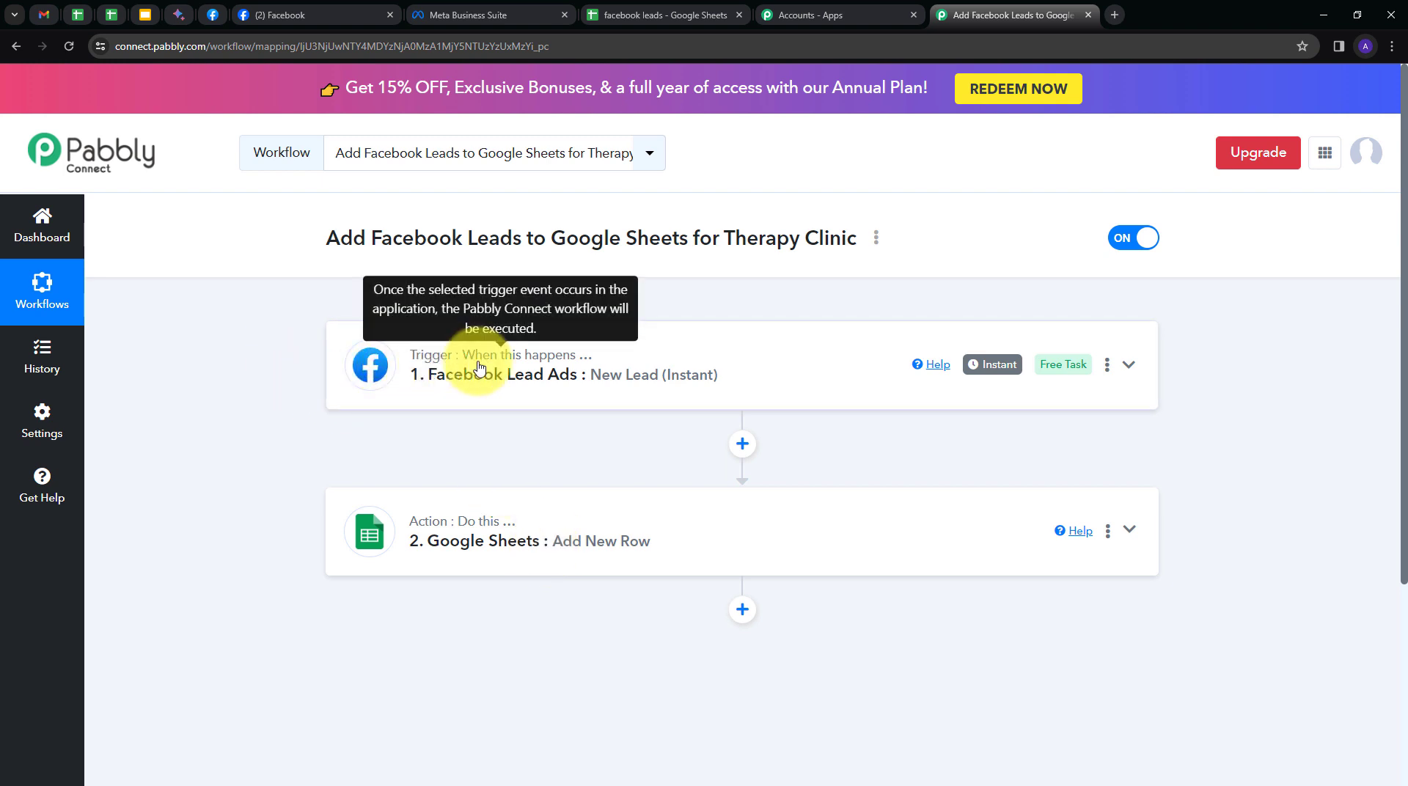